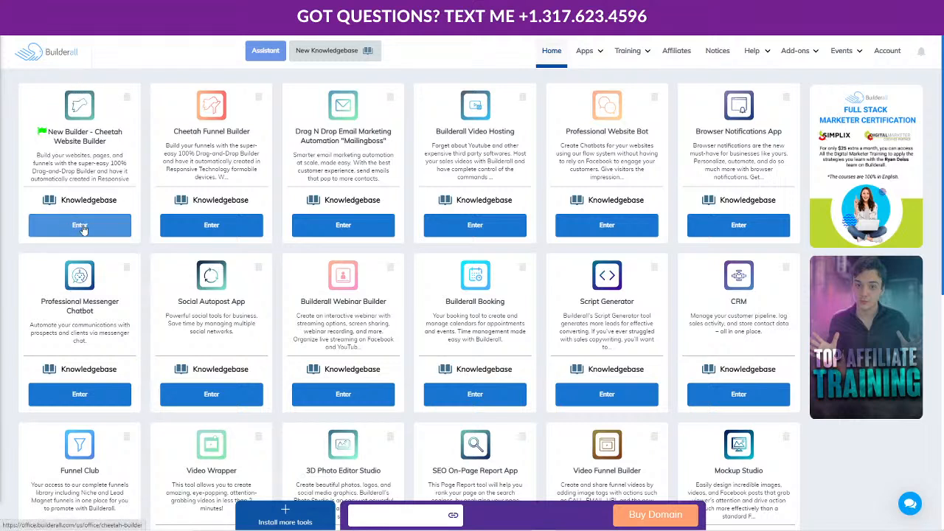
# Open the Cheetah Website Builder and start a new site using the simple templates
pyautogui.click(81, 226)
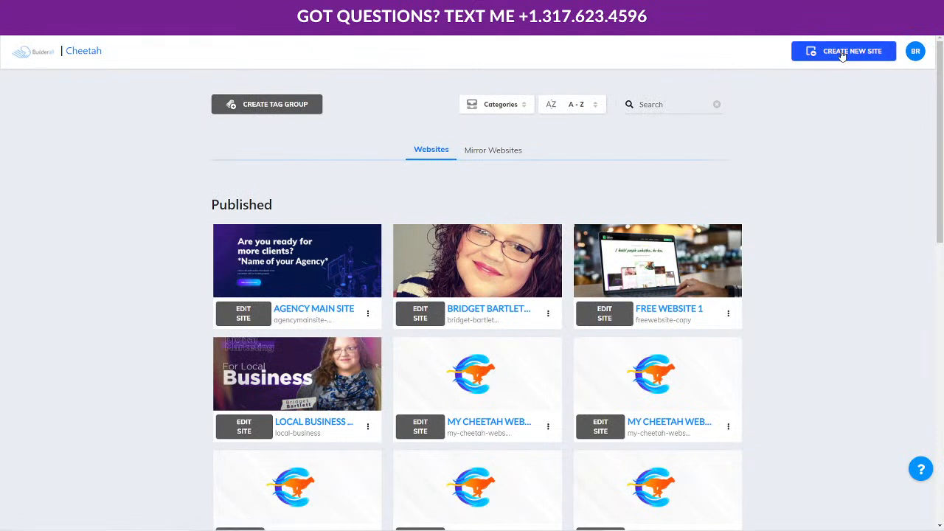
pyautogui.click(851, 51)
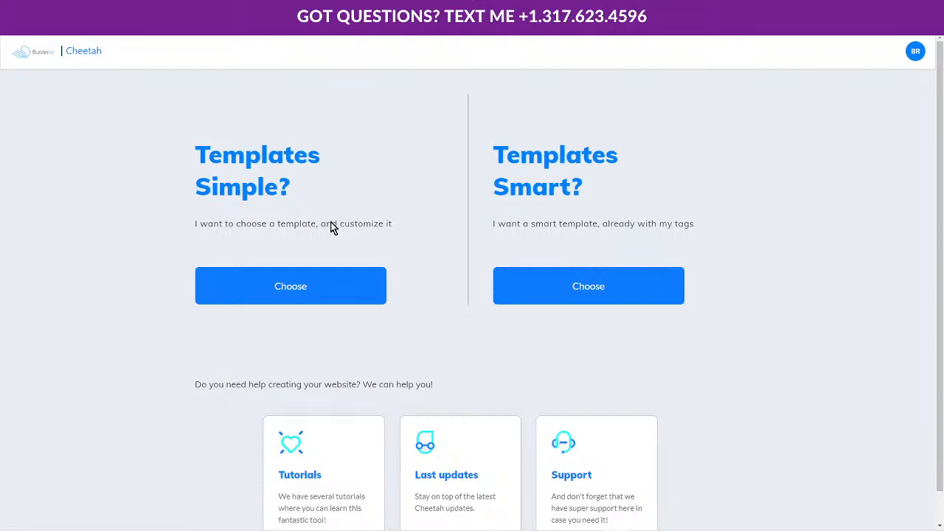
pyautogui.click(293, 288)
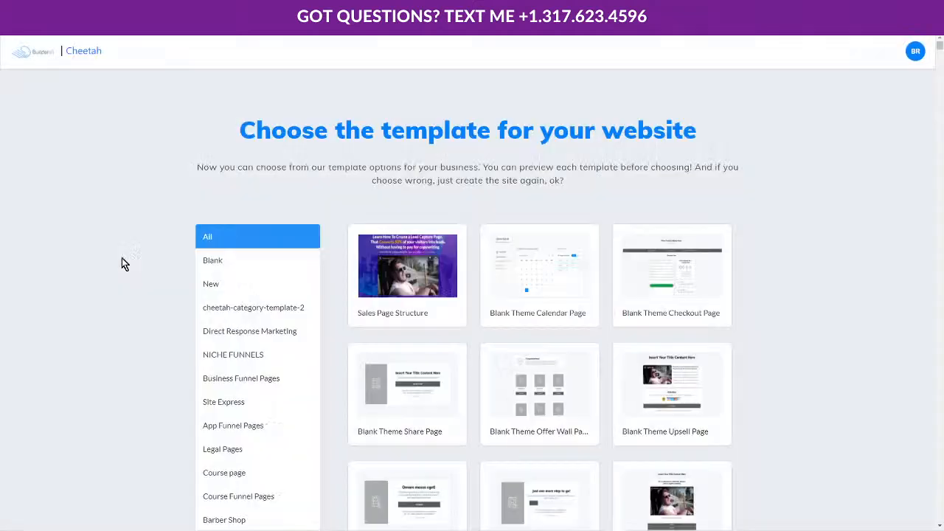
# Create the website from the Blank Template in the Blank category
pyautogui.scroll(-2, 775, 302)
pyautogui.scroll(-3, 773, 306)
pyautogui.scroll(3, 754, 302)
pyautogui.scroll(-8, 320, 333)
pyautogui.scroll(10, 256, 337)
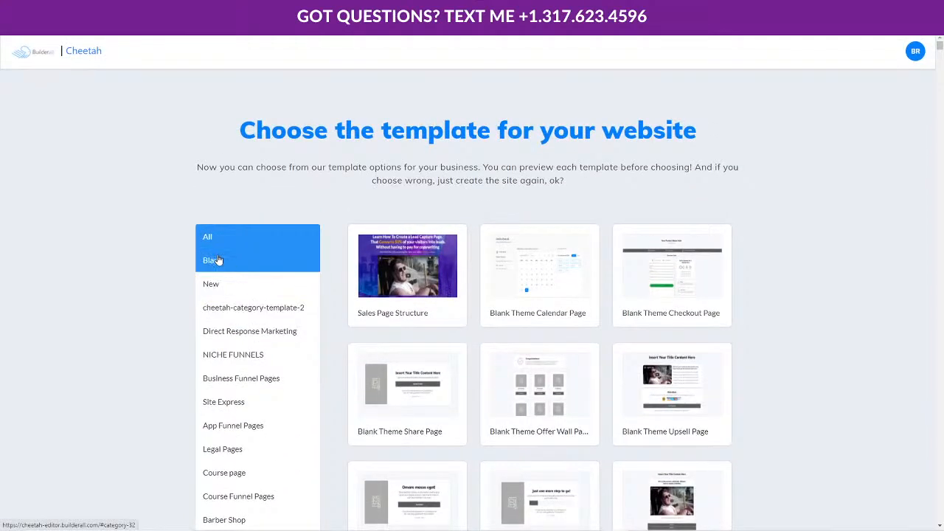
pyautogui.click(221, 262)
pyautogui.moveTo(411, 309)
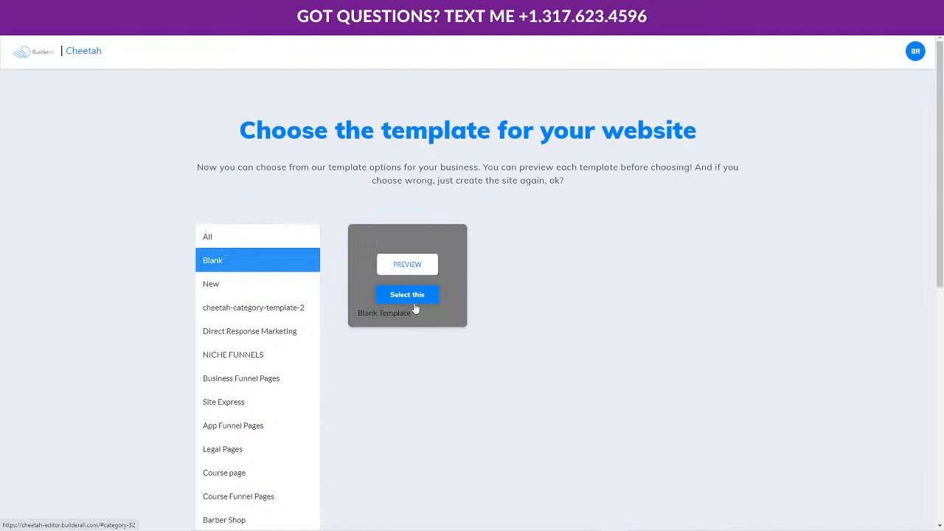
pyautogui.click(410, 295)
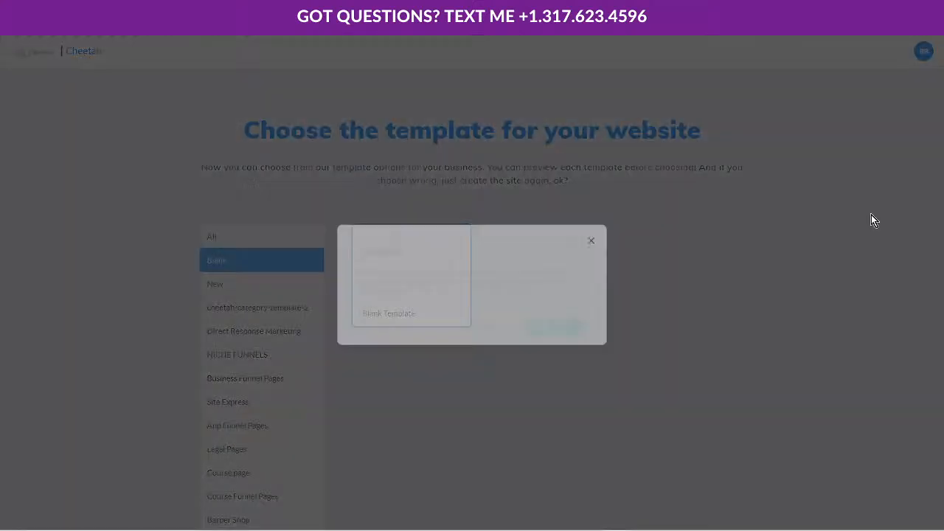
pyautogui.click(561, 320)
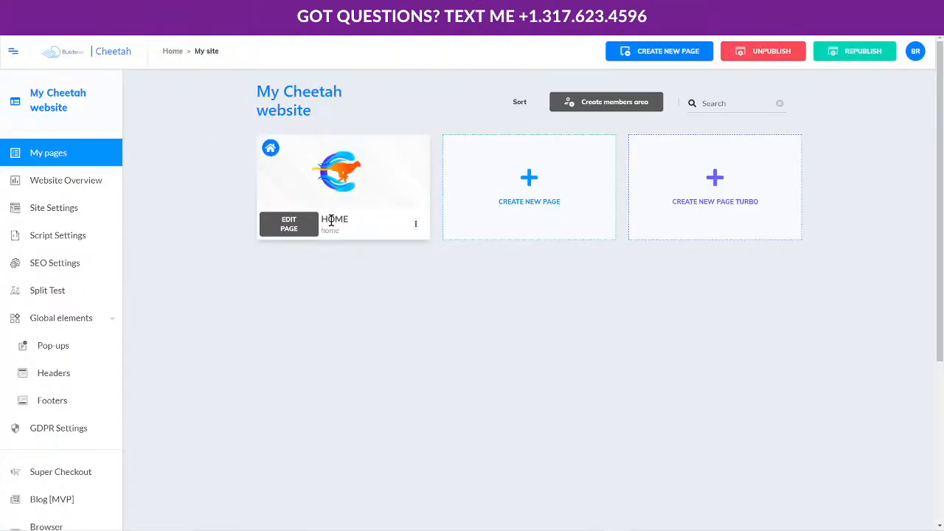
# Open the Home page for editing and delete its default placeholder text panel
pyautogui.click(292, 226)
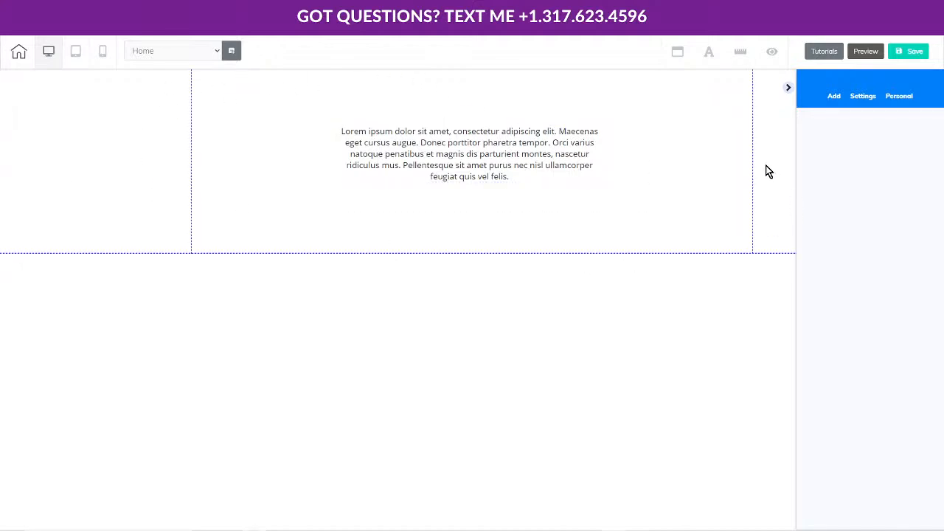
pyautogui.click(111, 248)
pyautogui.click(503, 111)
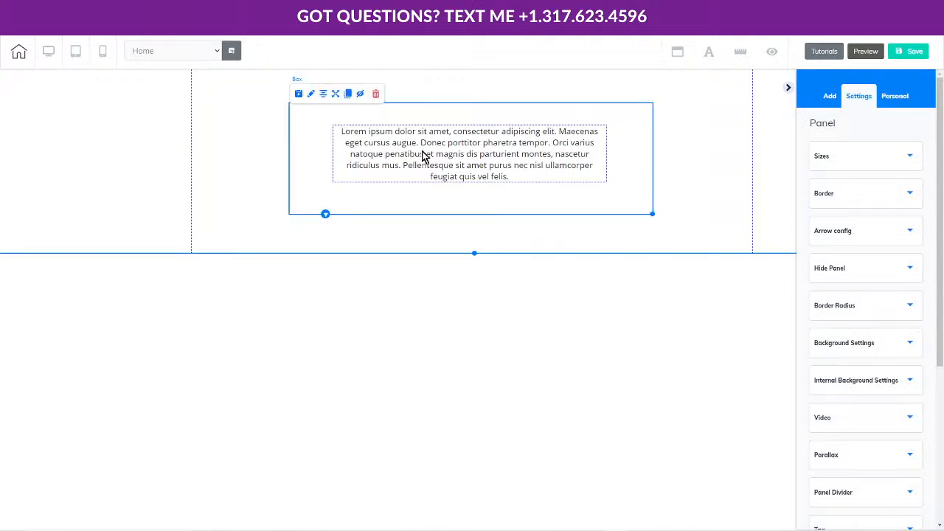
pyautogui.click(499, 155)
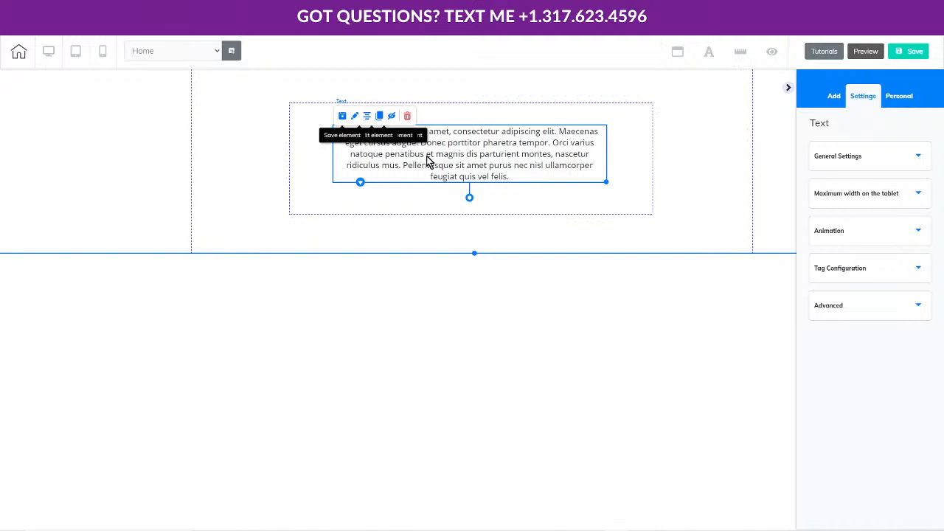
pyautogui.click(693, 96)
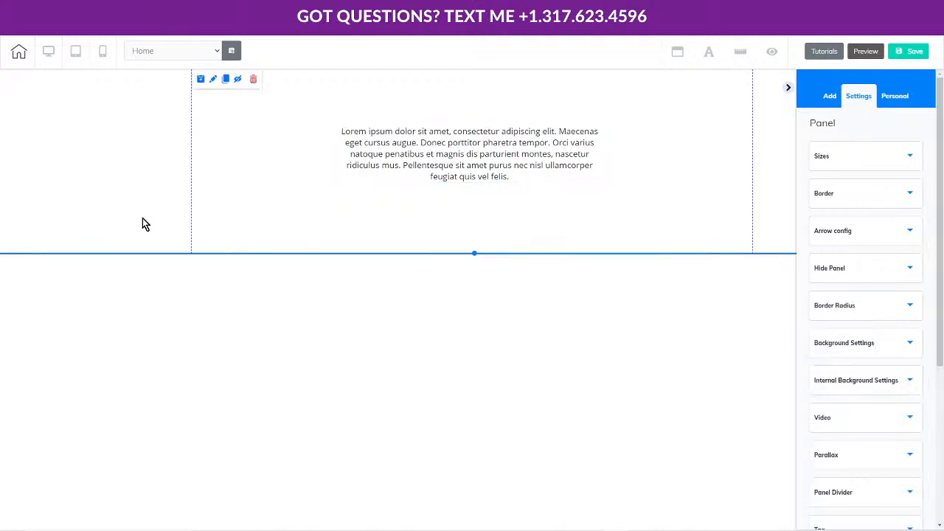
pyautogui.click(254, 79)
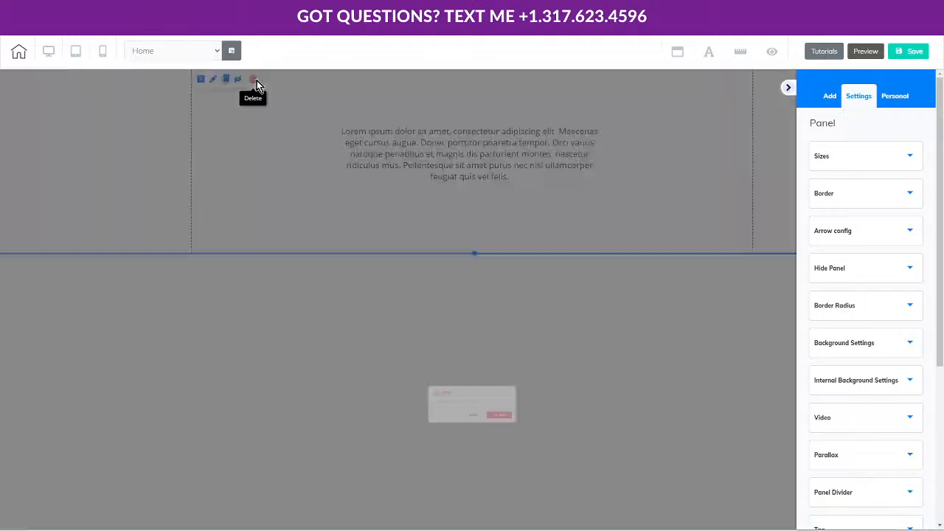
pyautogui.click(544, 309)
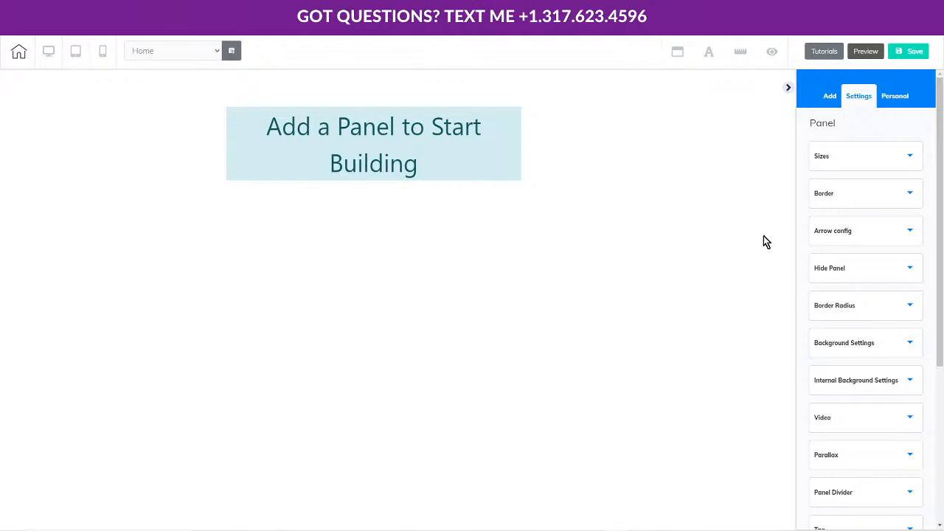
# Open the panel library and look through the available ready-made panel categories
pyautogui.click(829, 98)
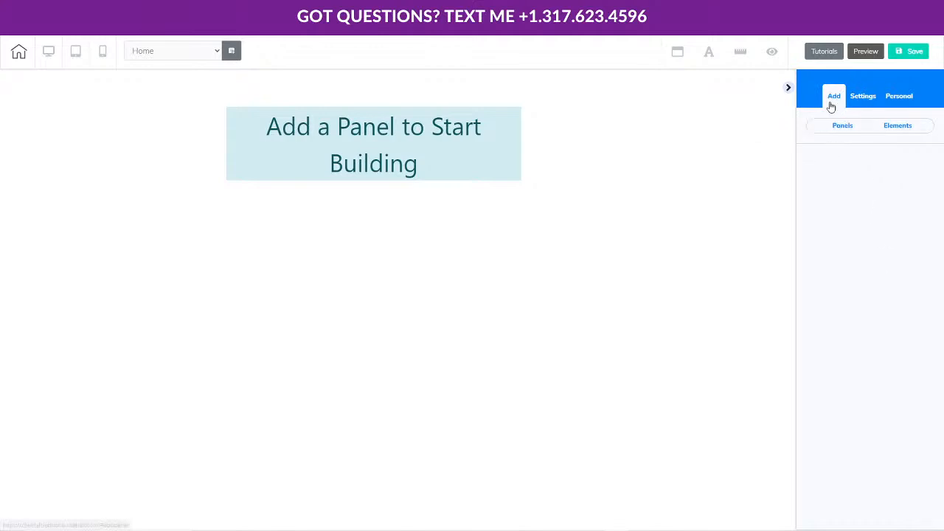
pyautogui.click(843, 127)
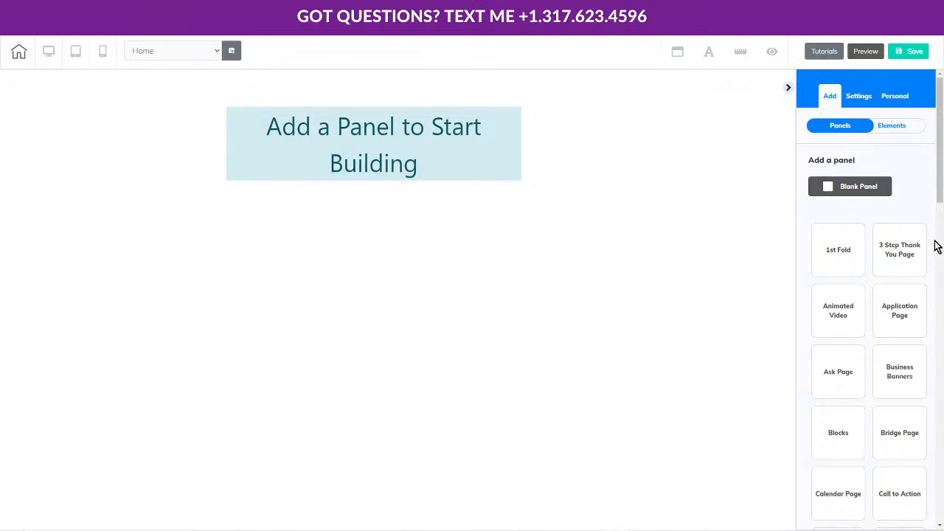
pyautogui.scroll(-5, 932, 243)
pyautogui.scroll(-12, 930, 235)
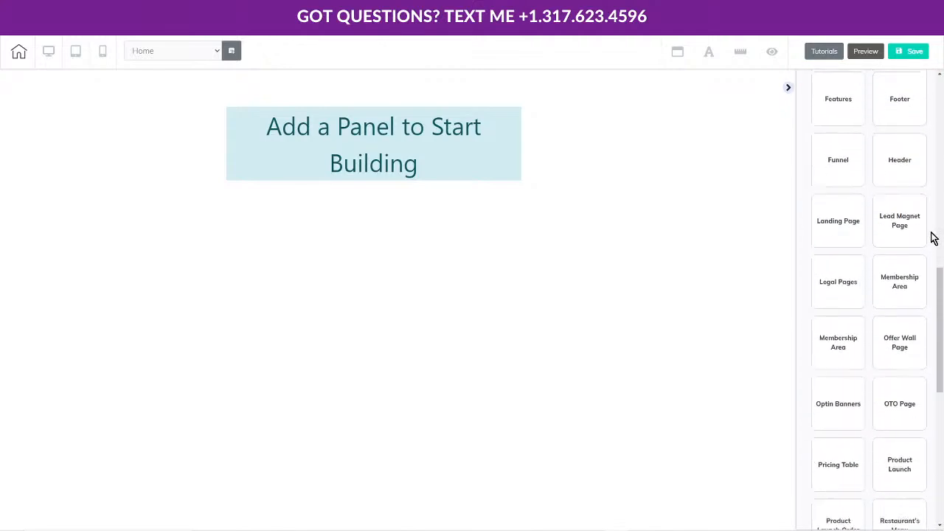
pyautogui.scroll(-12, 933, 243)
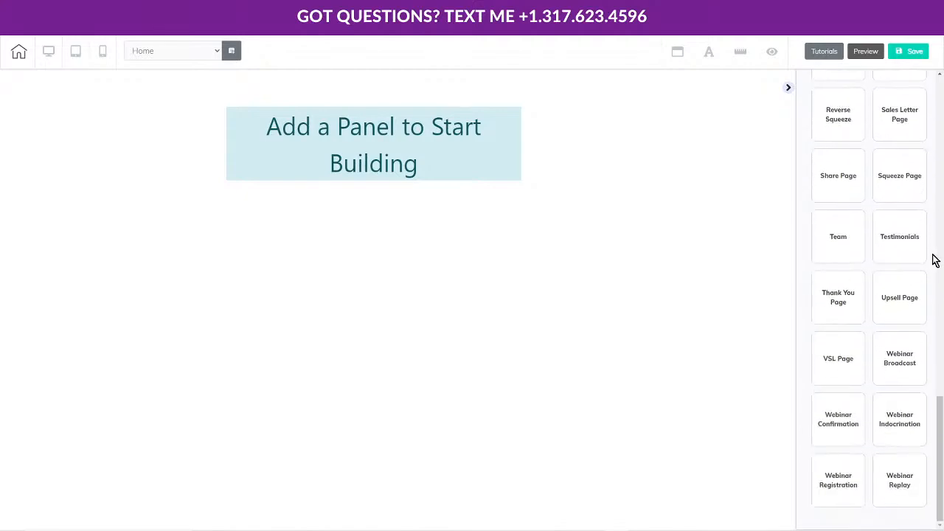
pyautogui.scroll(12, 934, 256)
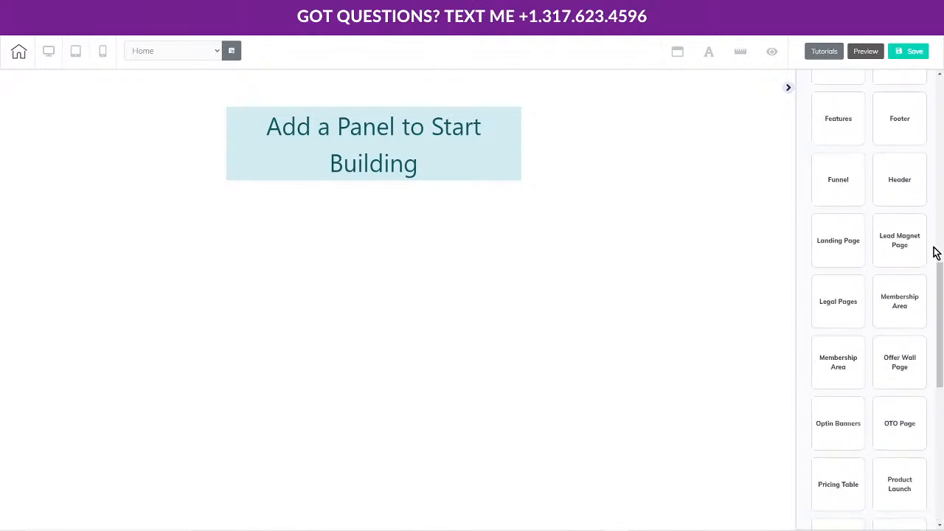
pyautogui.scroll(12, 934, 248)
pyautogui.moveTo(363, 523)
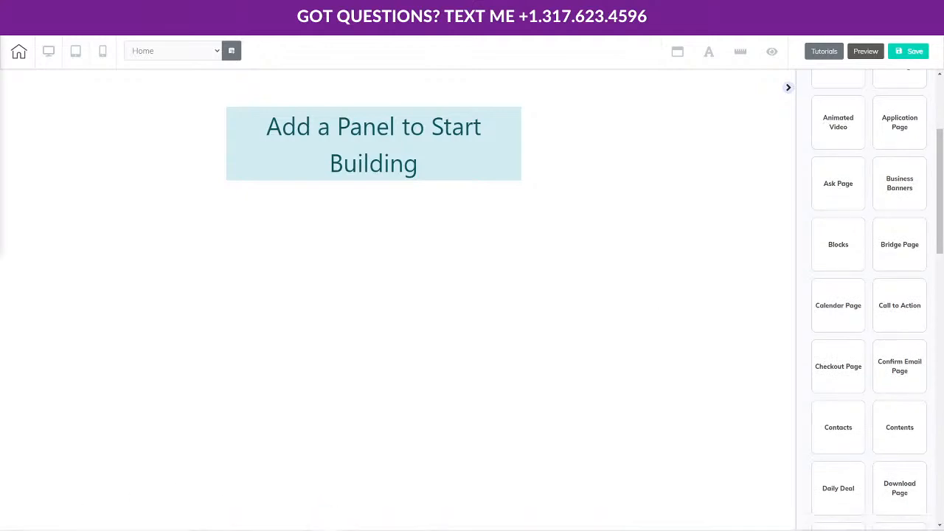
pyautogui.scroll(-13, 874, 276)
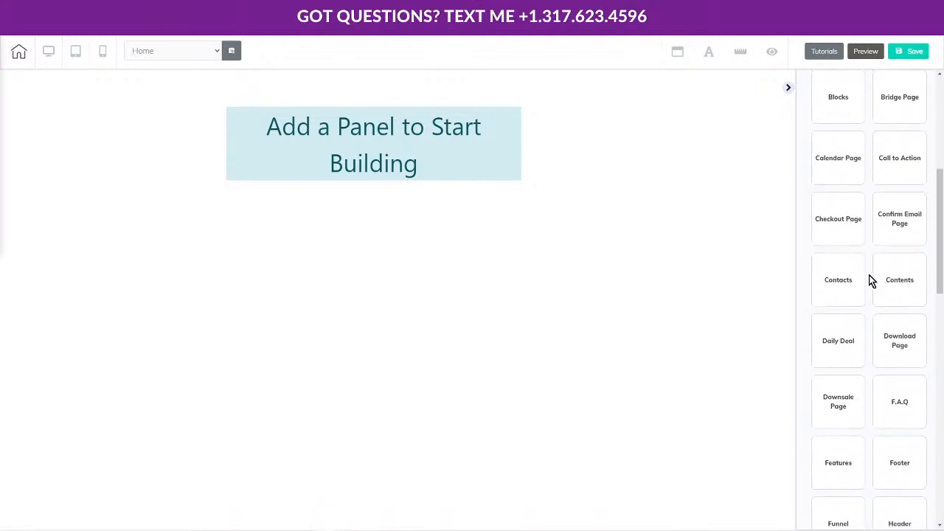
pyautogui.scroll(-6, 868, 280)
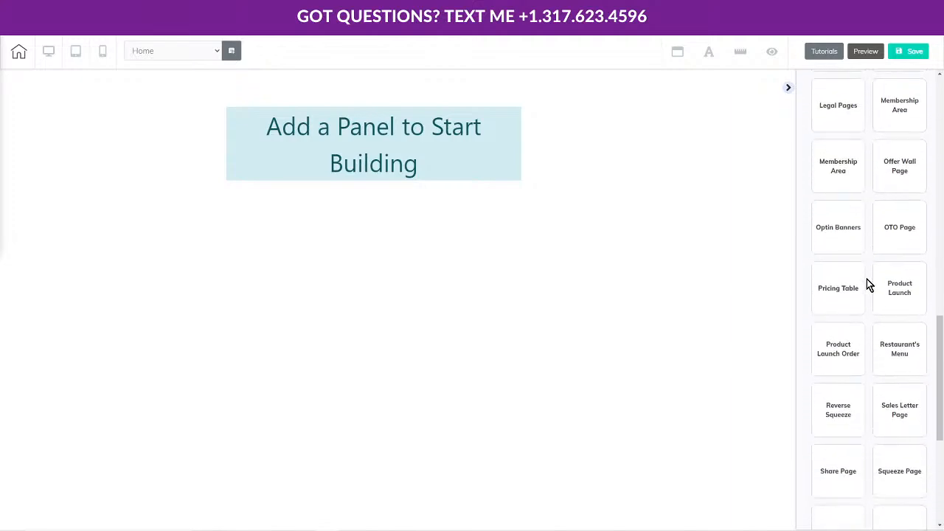
pyautogui.scroll(12, 867, 281)
pyautogui.scroll(8, 868, 282)
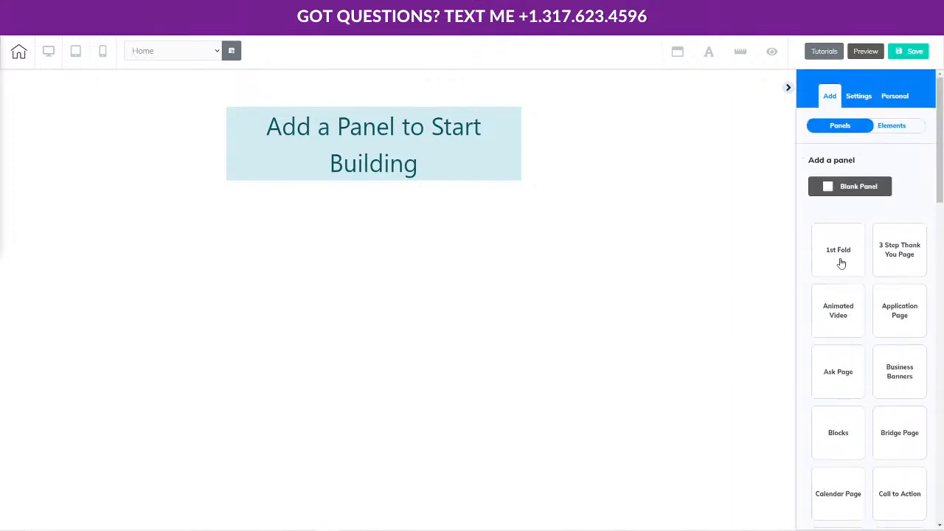
# Add the 1st Fold - 02 panel from the 1st Fold category to the page
pyautogui.click(839, 262)
pyautogui.scroll(-3, 930, 325)
pyautogui.scroll(1, 932, 324)
pyautogui.scroll(-1, 932, 324)
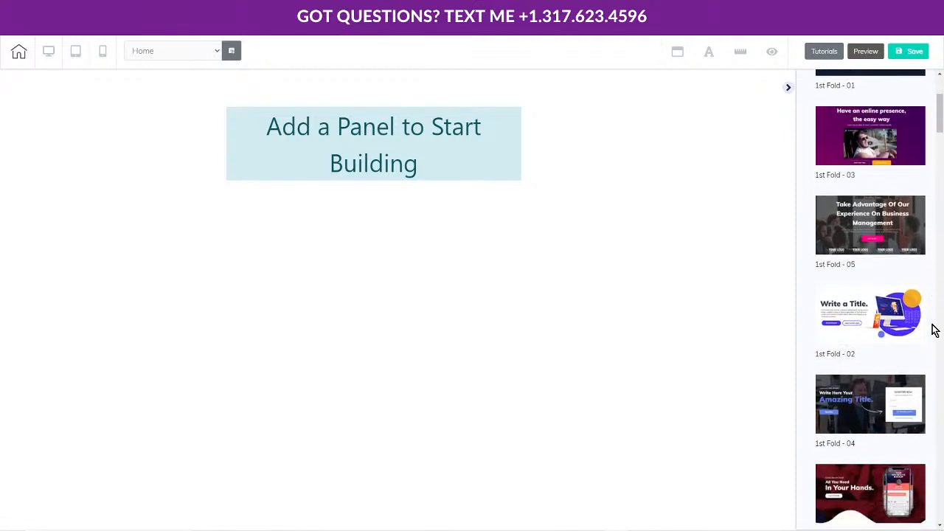
pyautogui.scroll(-1, 932, 328)
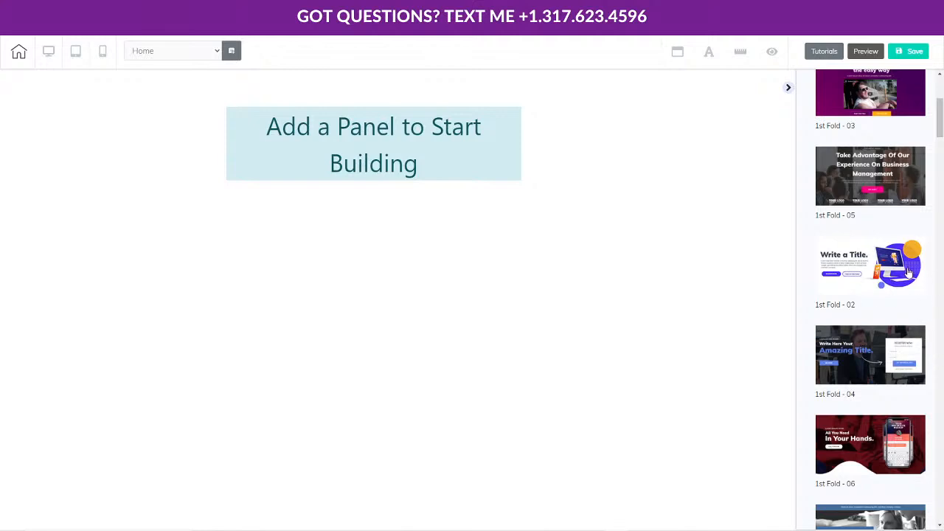
pyautogui.click(866, 244)
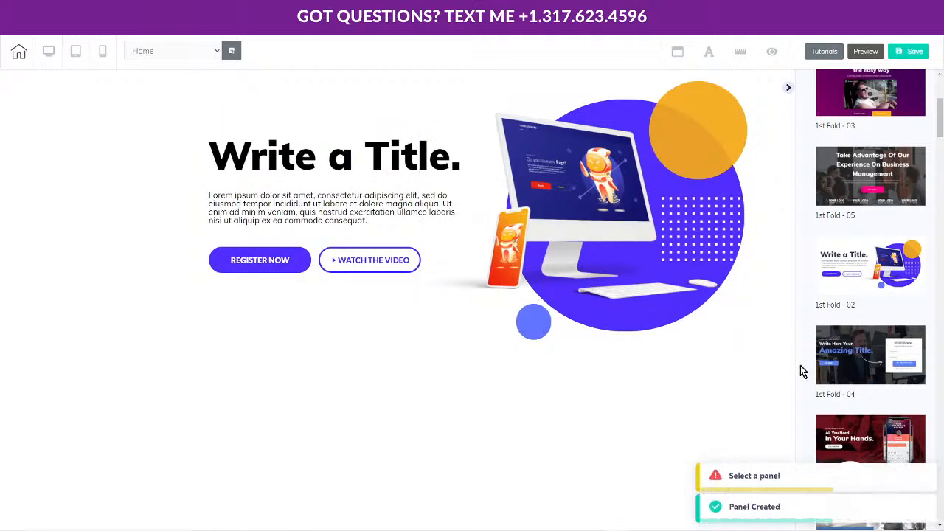
# Examine the new panel's parts by selecting its computer image, circle shapes, title text and the box around the text
pyautogui.click(630, 235)
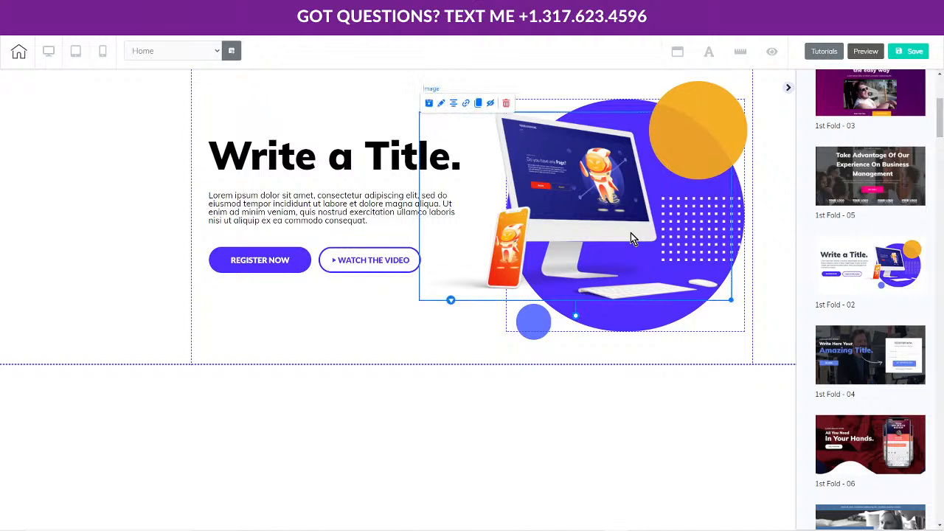
pyautogui.click(531, 330)
pyautogui.click(671, 314)
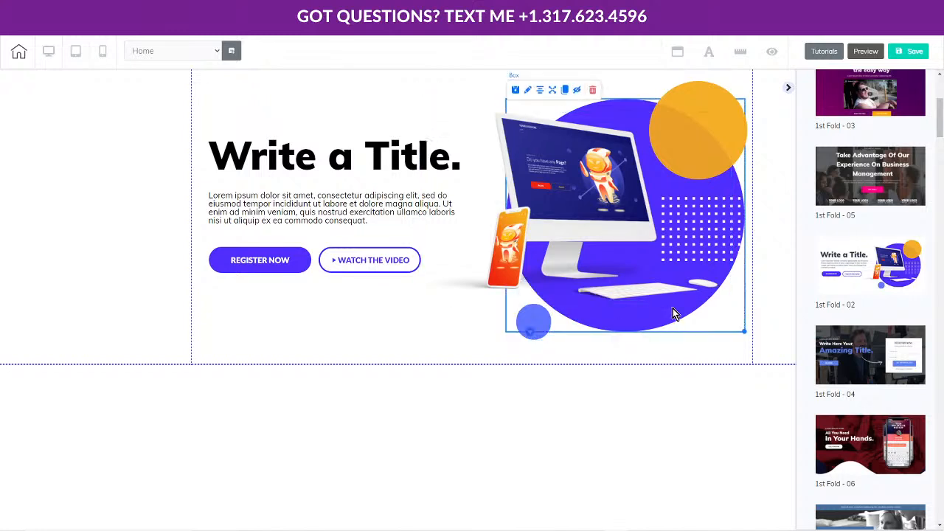
pyautogui.click(195, 161)
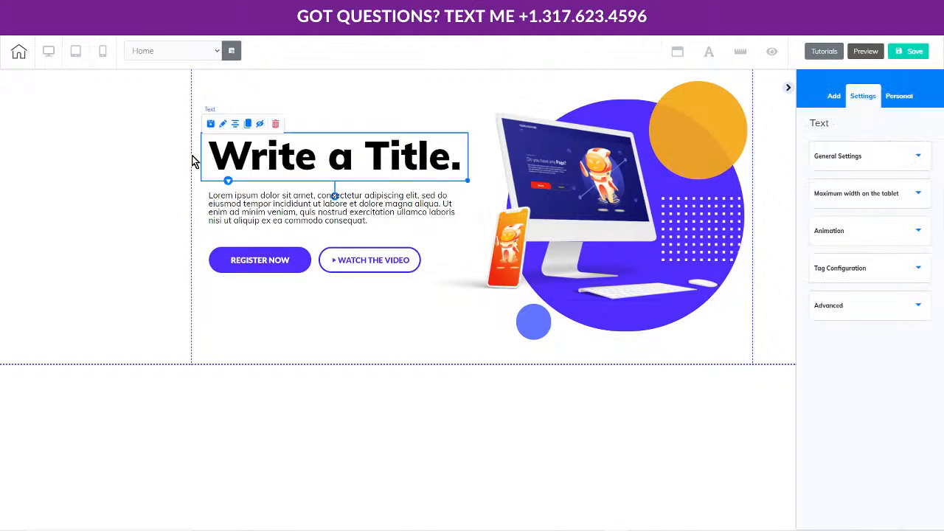
pyautogui.click(198, 166)
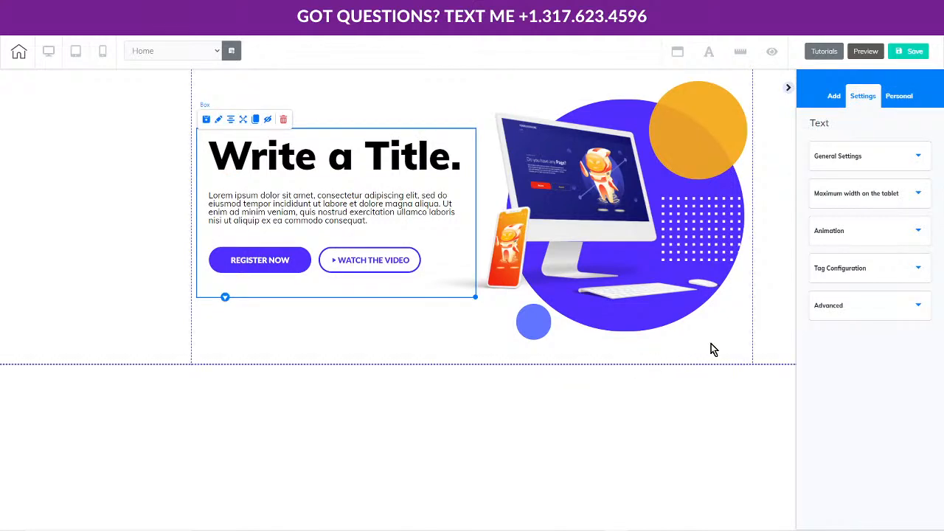
# Go back to the list of ready-made panel categories and open the Contents category
pyautogui.click(831, 98)
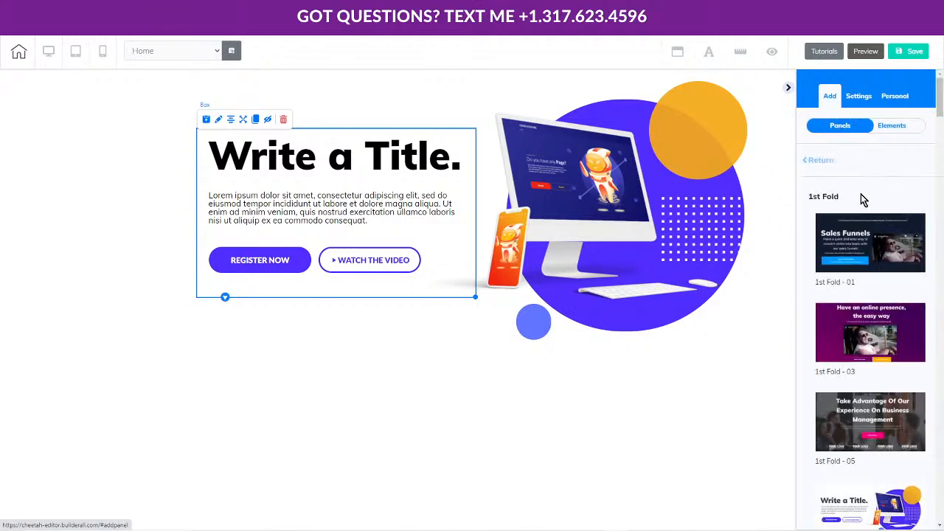
pyautogui.click(817, 162)
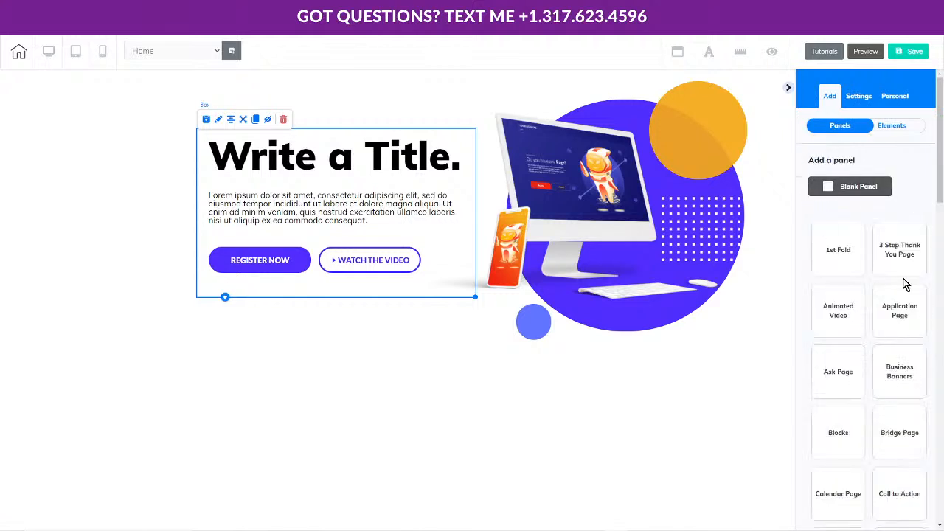
pyautogui.scroll(-2, 923, 368)
pyautogui.scroll(-5, 927, 370)
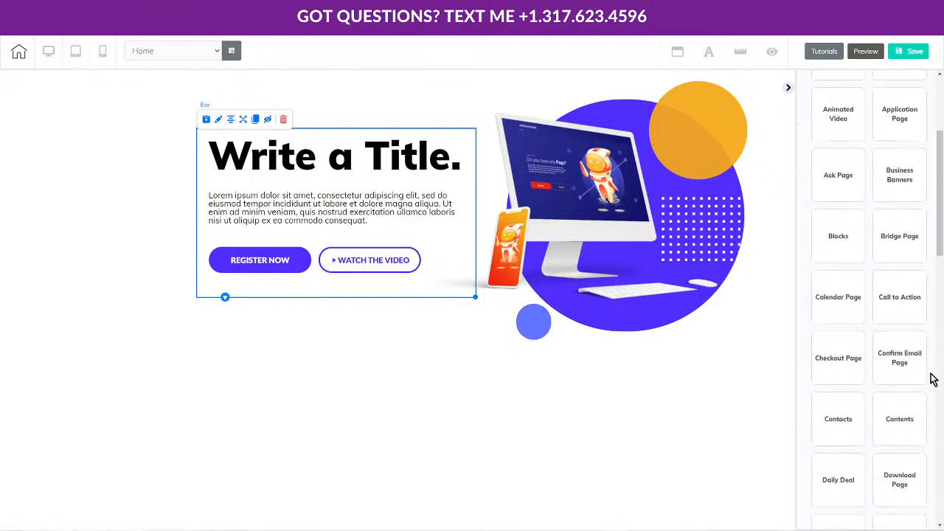
pyautogui.scroll(-1, 931, 387)
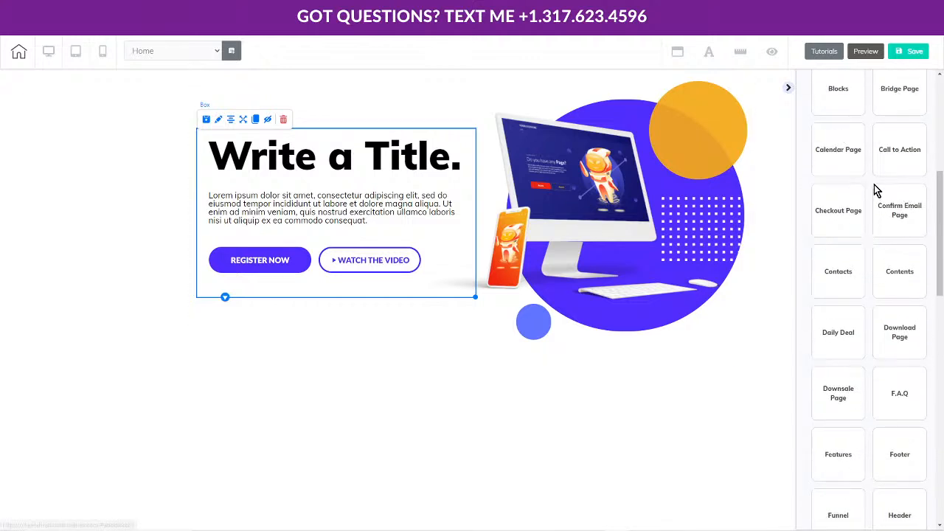
pyautogui.scroll(-1, 875, 189)
pyautogui.click(907, 229)
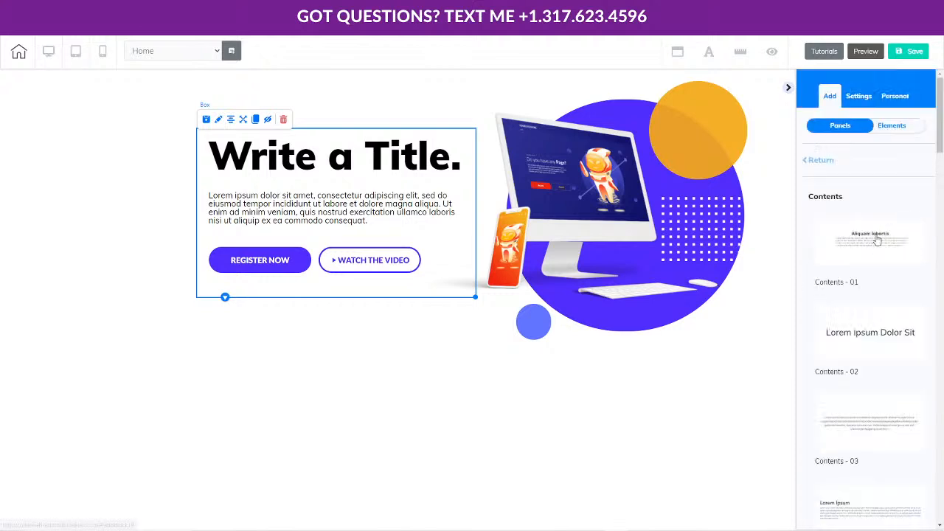
# Look through the Contents panels and add the Contents - 20 panel below the title panel
pyautogui.scroll(-1, 861, 363)
pyautogui.scroll(-3, 863, 368)
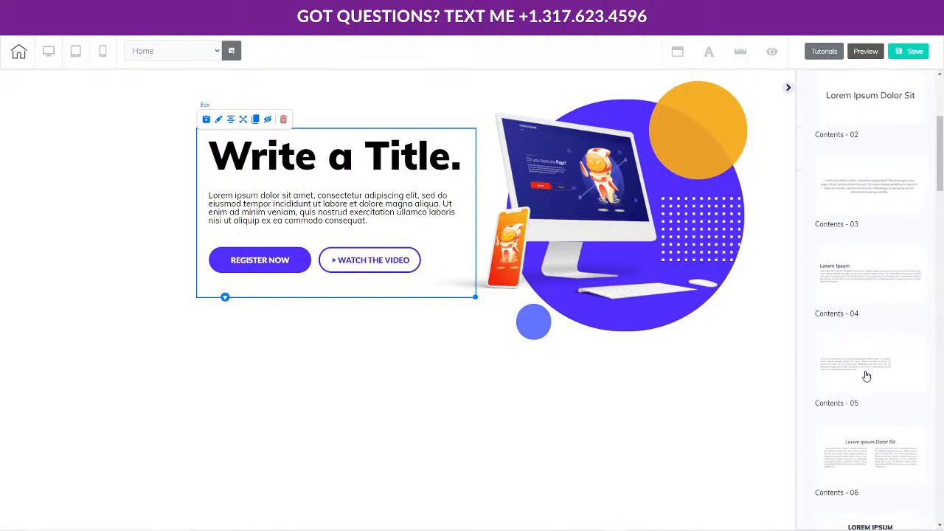
pyautogui.scroll(-5, 868, 375)
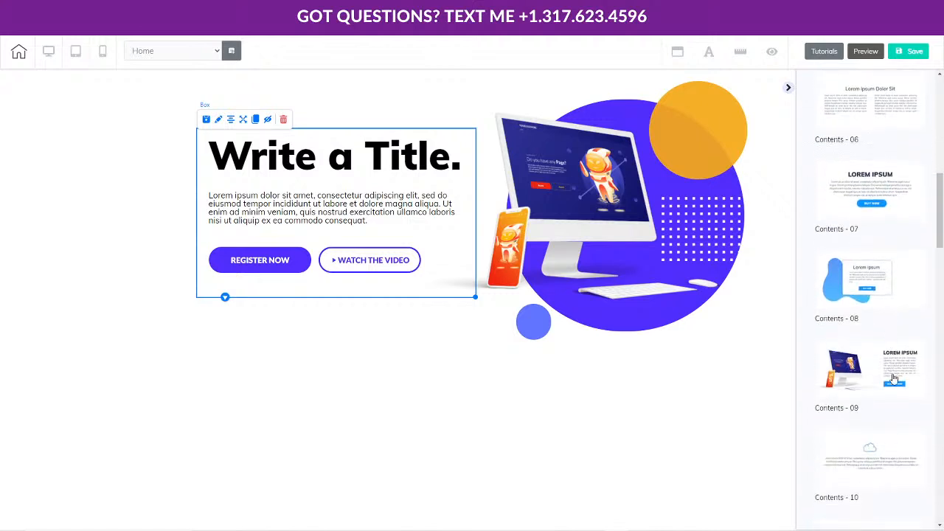
pyautogui.scroll(-2, 905, 389)
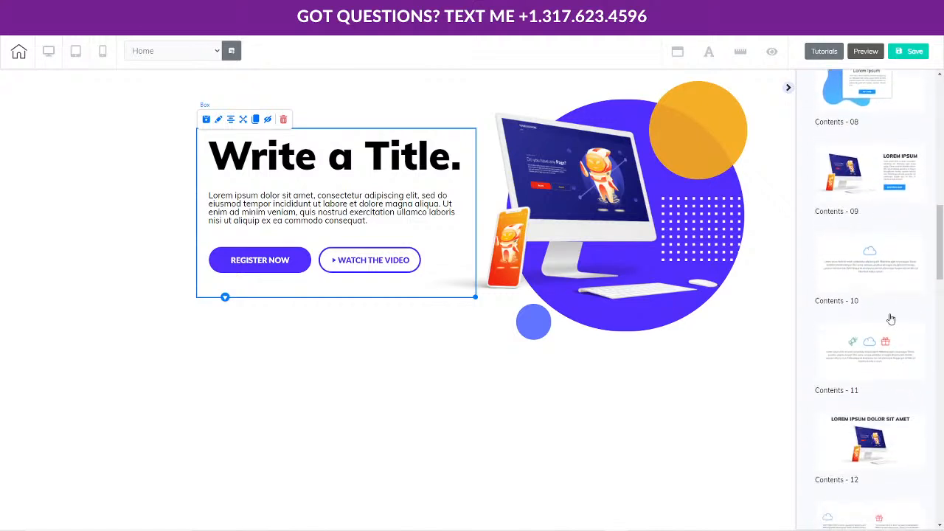
pyautogui.scroll(-8, 899, 405)
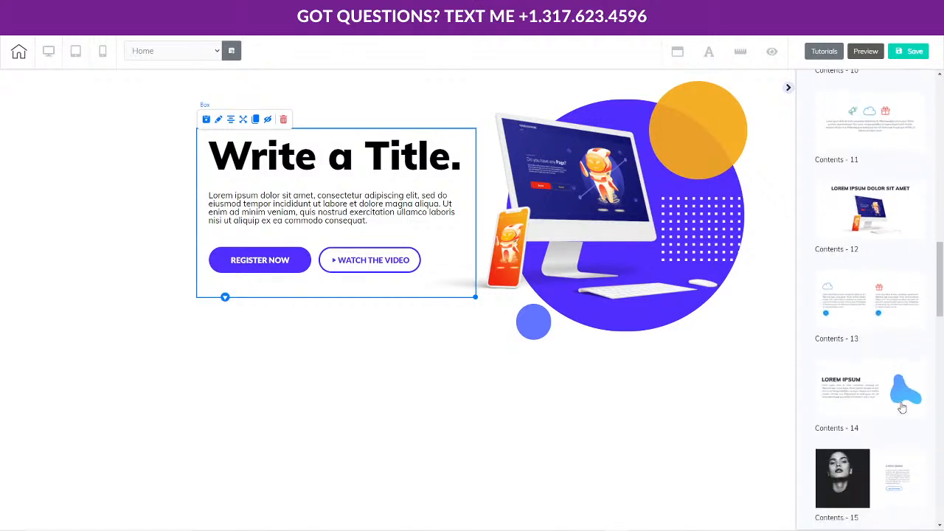
pyautogui.scroll(-6, 897, 396)
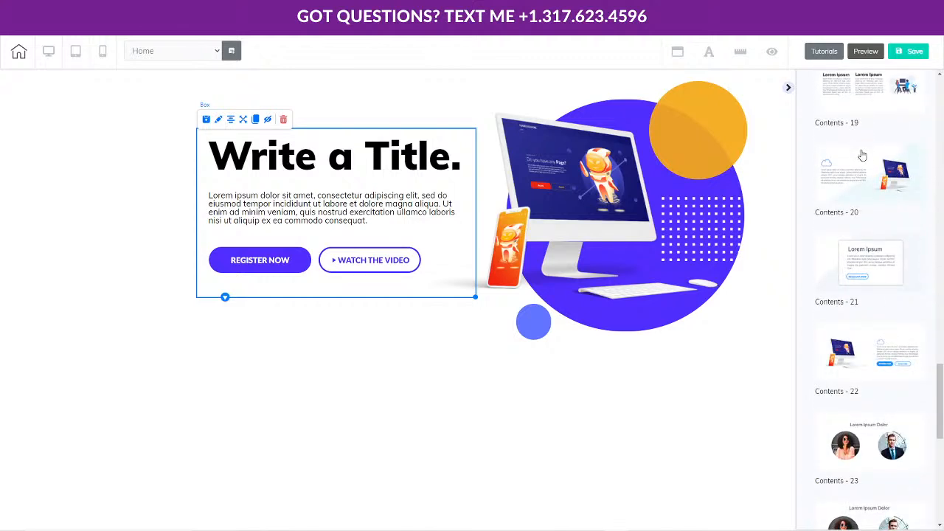
pyautogui.click(862, 155)
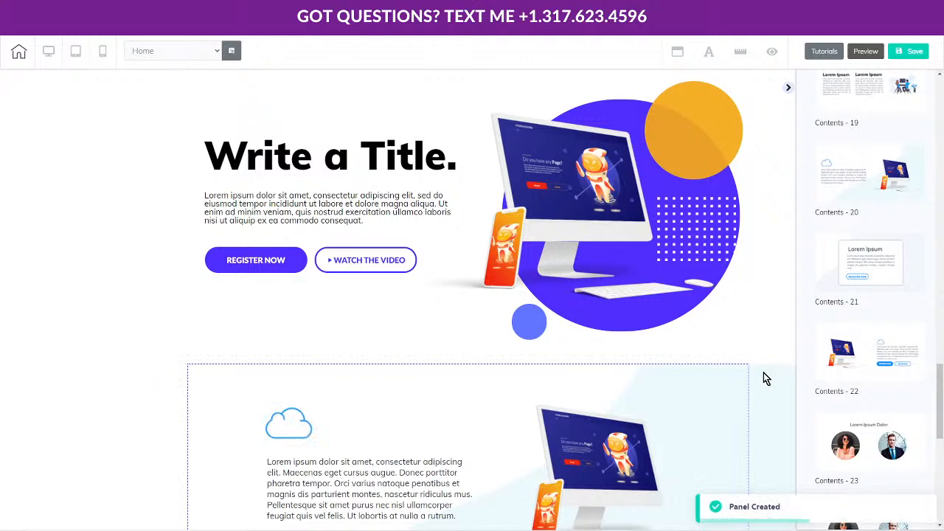
# Move the computer image to the left half of the new content panel, ahead of the cloud icon and paragraph
pyautogui.scroll(-1, 763, 376)
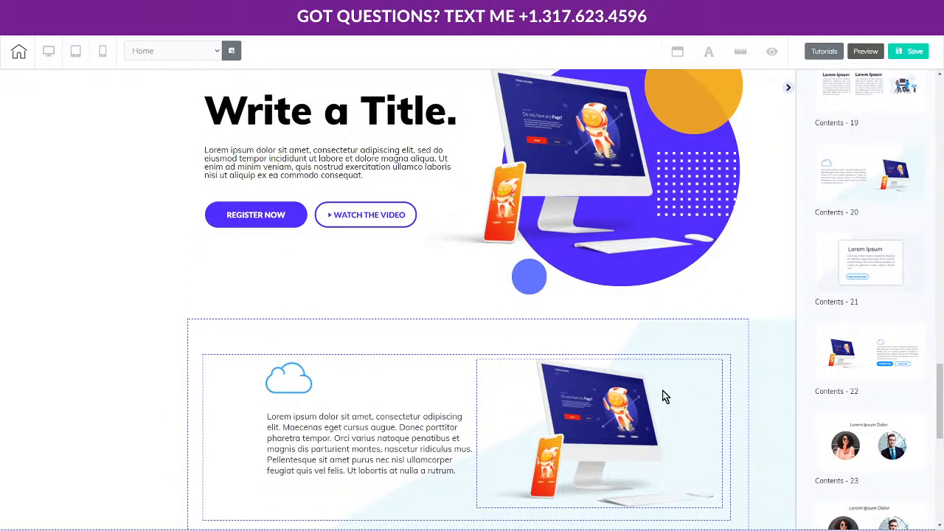
pyautogui.moveTo(660, 402); pyautogui.dragTo(334, 414)
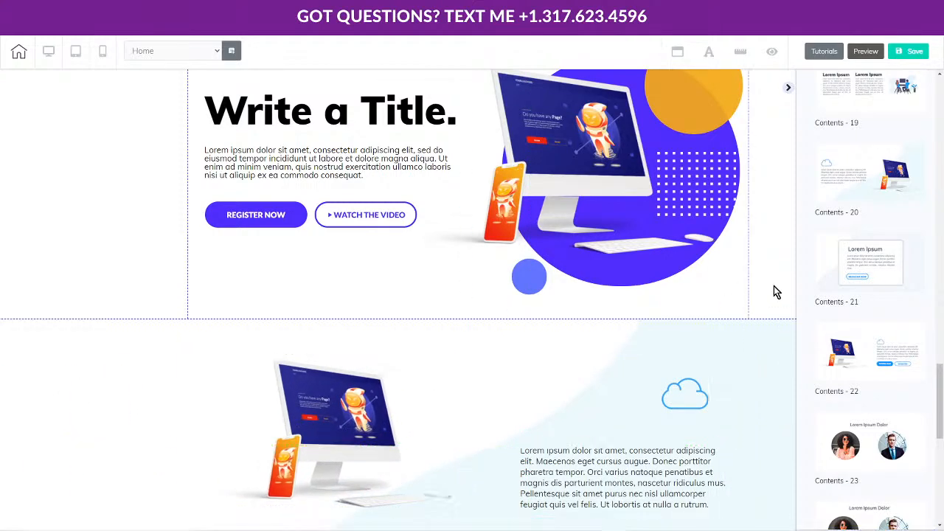
# Return to the panel category list and open the Features category
pyautogui.scroll(20, 891, 275)
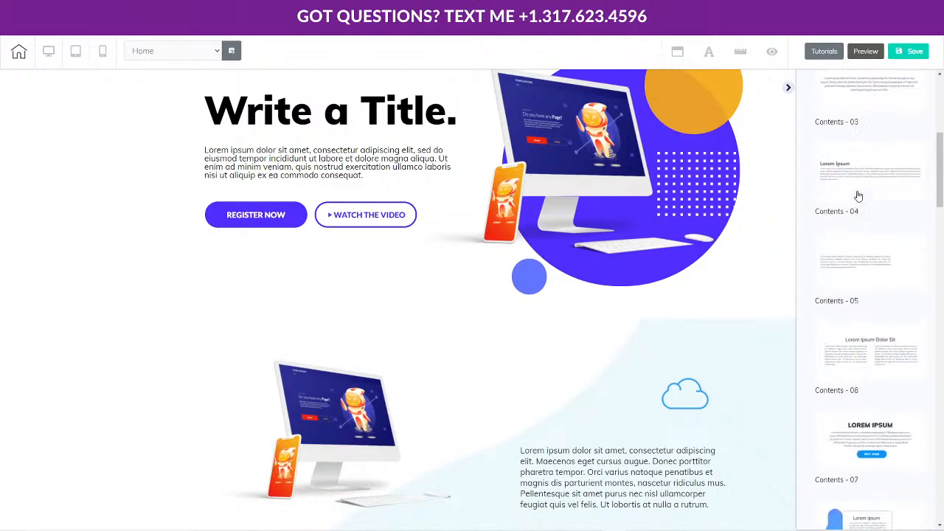
pyautogui.click(812, 160)
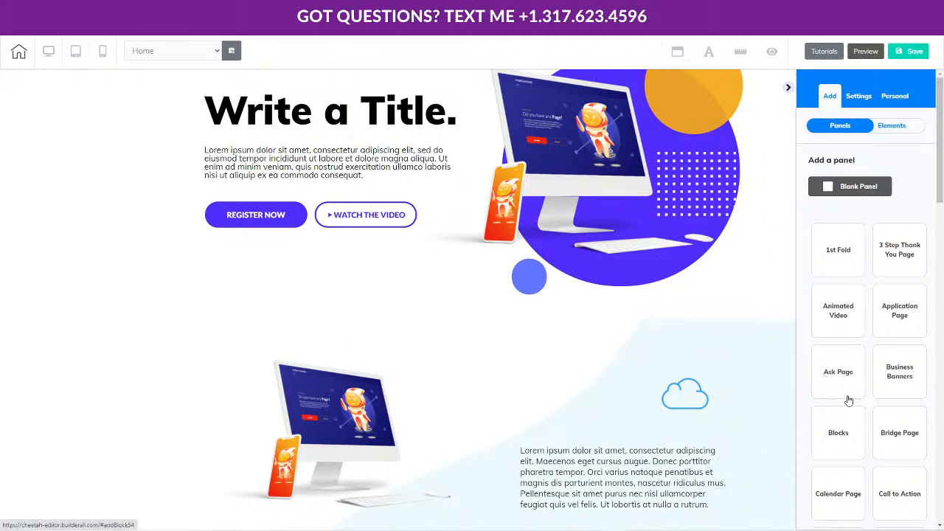
pyautogui.scroll(-2, 874, 398)
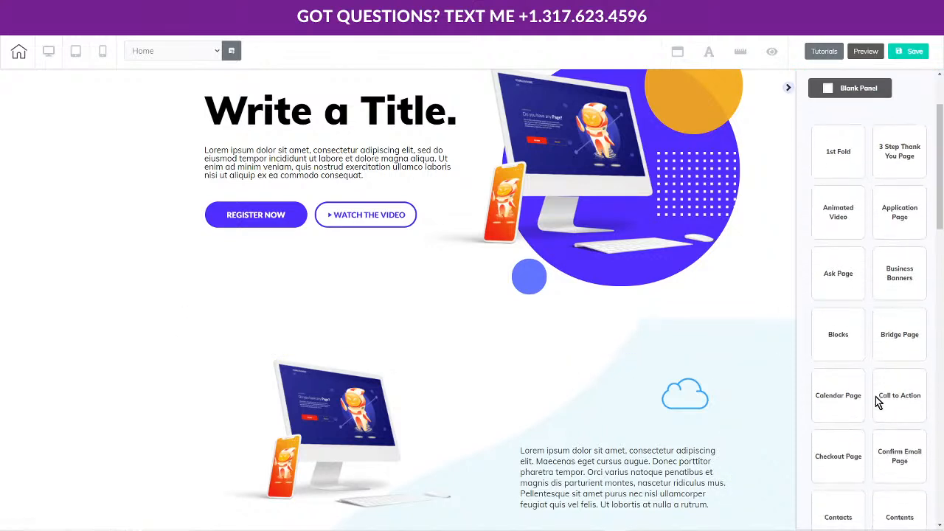
pyautogui.scroll(-5, 876, 399)
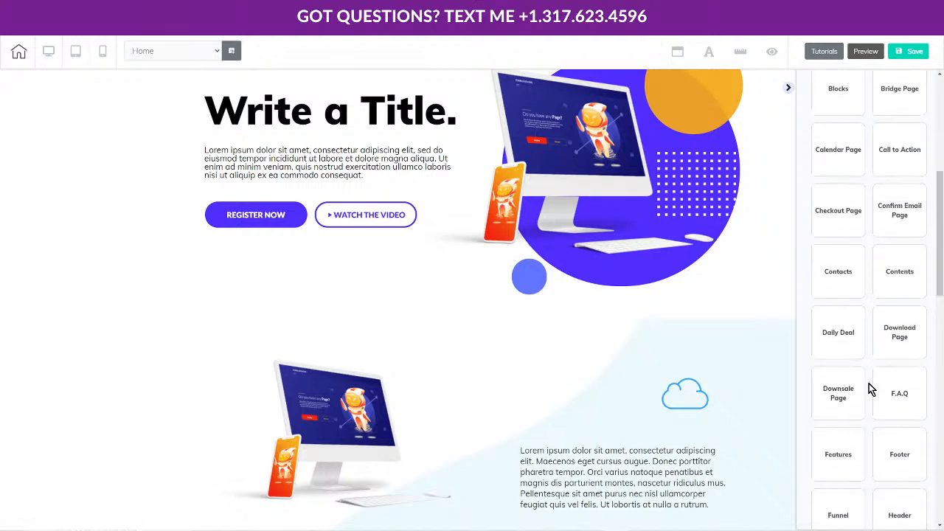
pyautogui.scroll(-3, 869, 389)
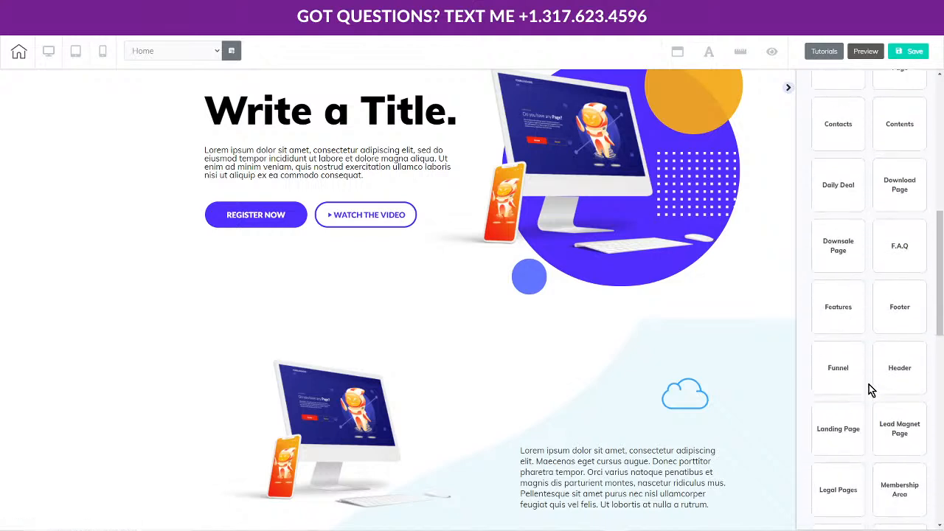
pyautogui.click(833, 309)
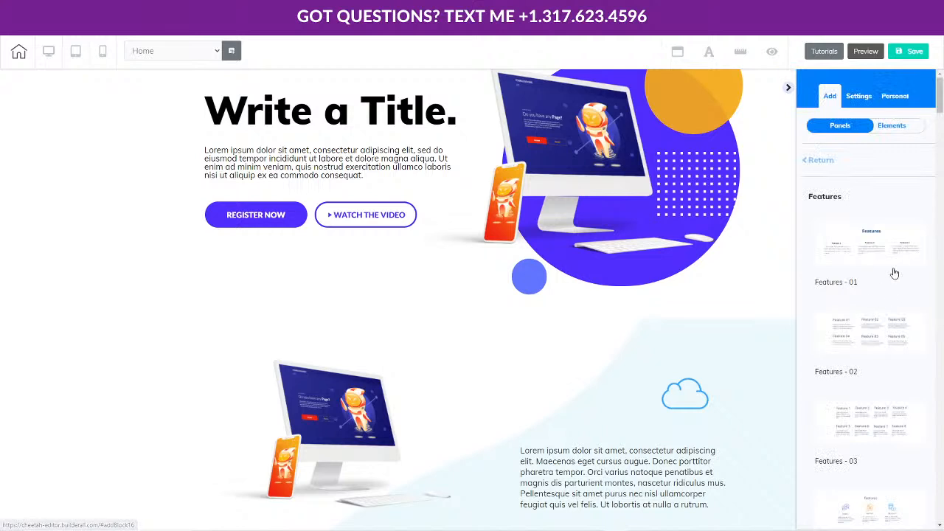
# Look through the Features panels and add the Features - 17 panel to the page
pyautogui.scroll(-3, 919, 293)
pyautogui.scroll(-5, 921, 298)
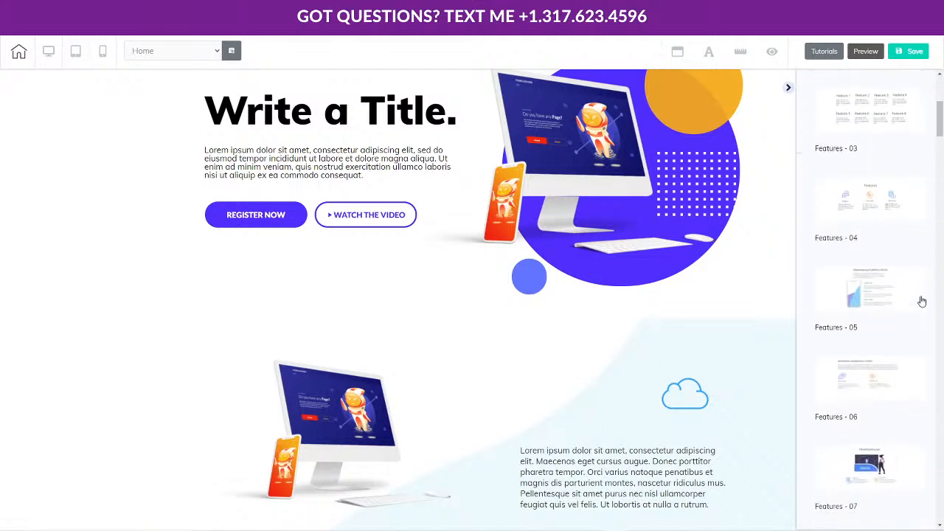
pyautogui.scroll(-5, 921, 303)
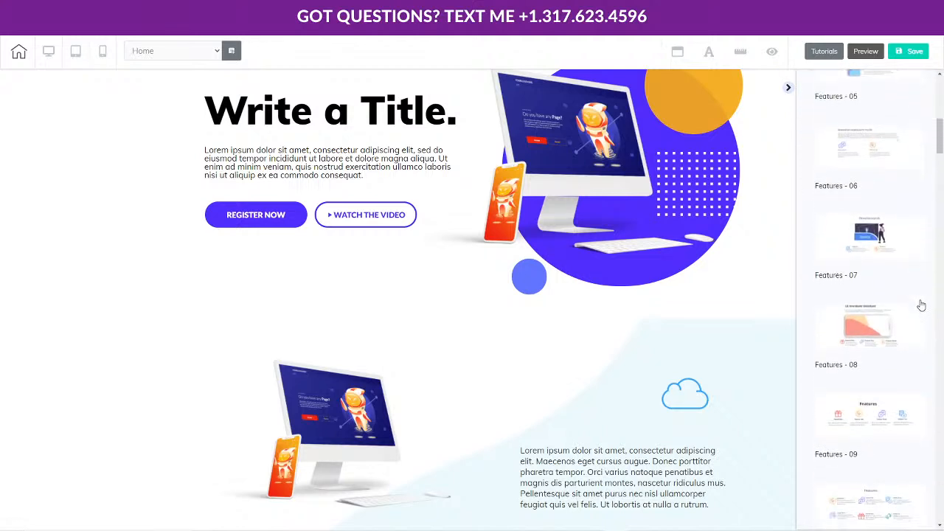
pyautogui.scroll(-2, 918, 306)
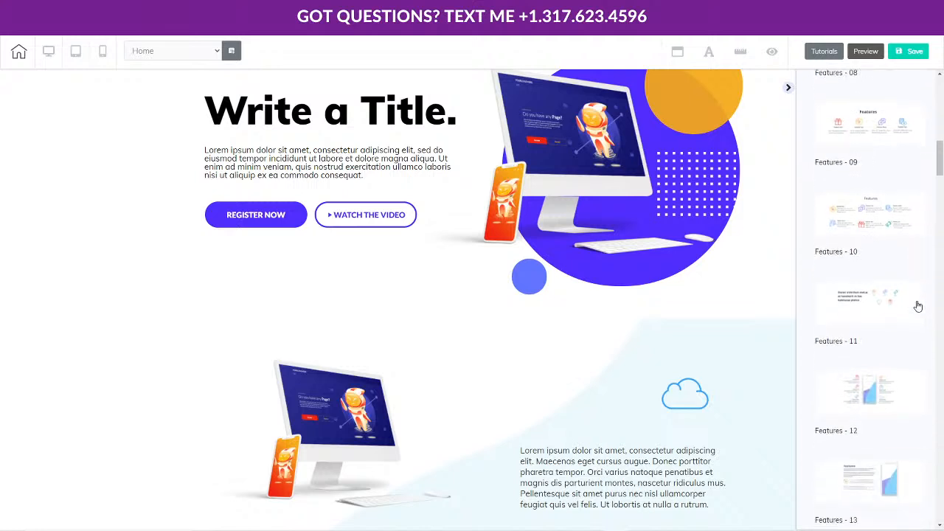
pyautogui.scroll(-7, 918, 306)
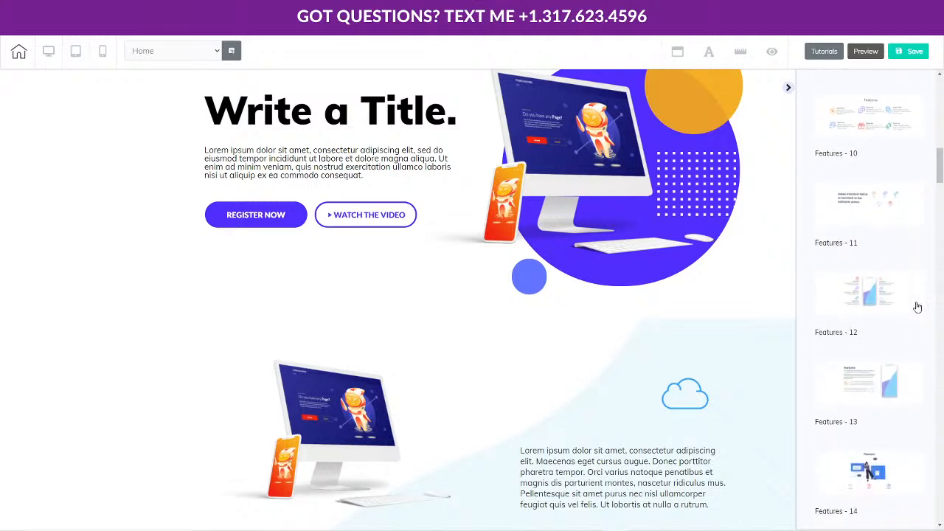
pyautogui.scroll(-7, 913, 314)
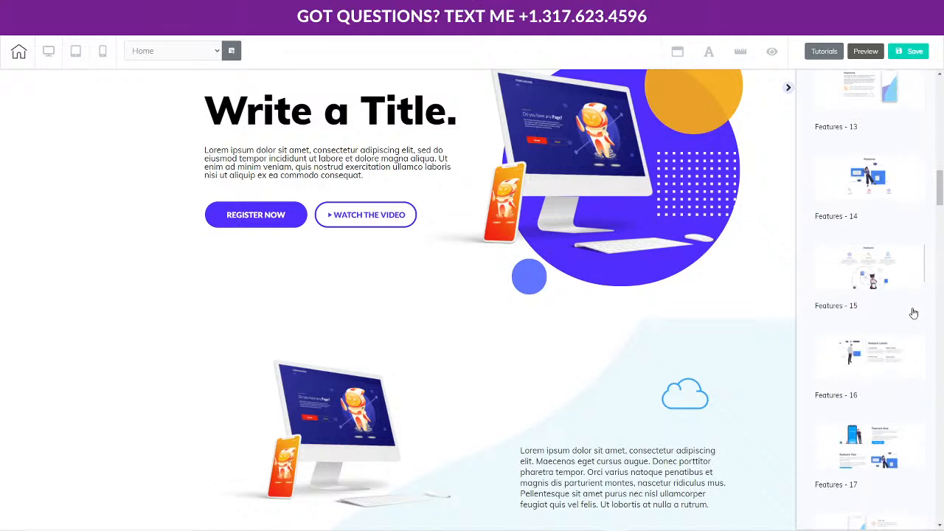
pyautogui.scroll(2, 911, 313)
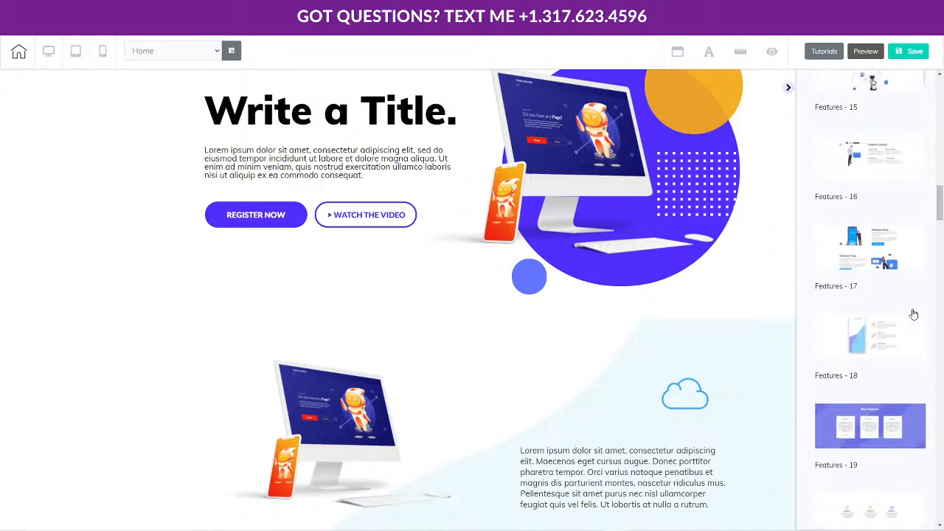
pyautogui.click(913, 243)
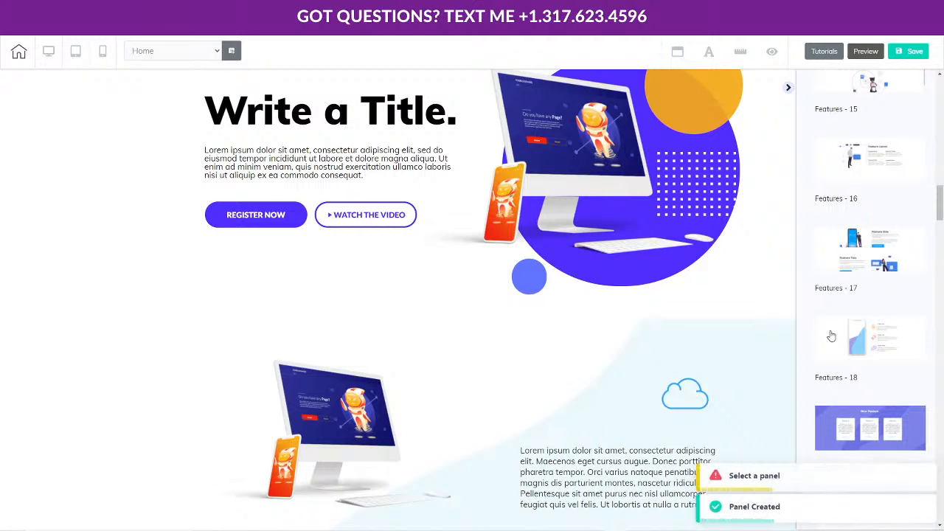
# Leave the Features category and open the Testimonials category of the panel library
pyautogui.scroll(9, 911, 312)
pyautogui.scroll(18, 911, 312)
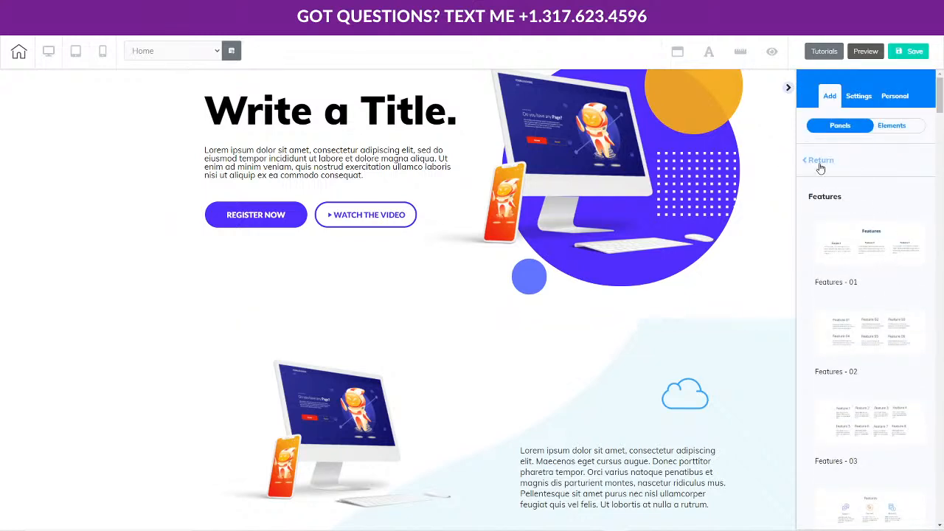
pyautogui.click(820, 168)
pyautogui.scroll(-5, 896, 247)
pyautogui.scroll(-7, 885, 272)
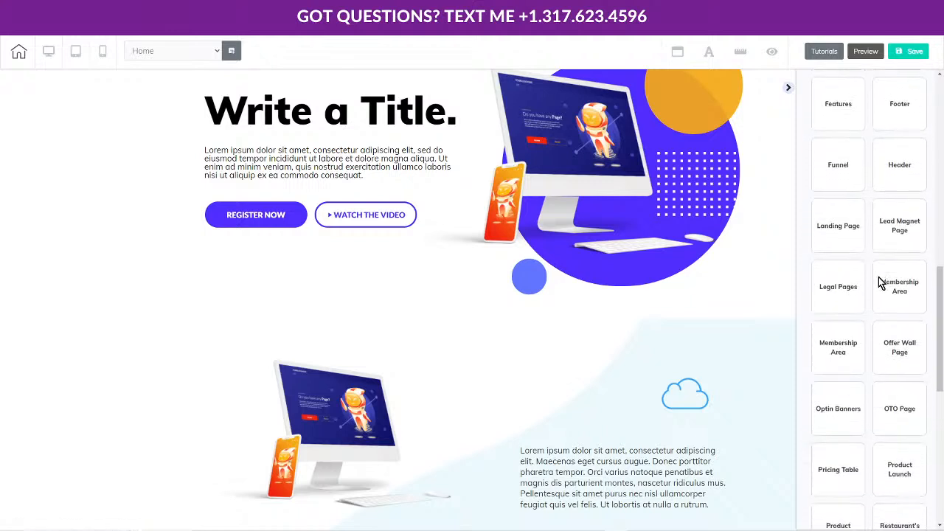
pyautogui.scroll(-7, 878, 278)
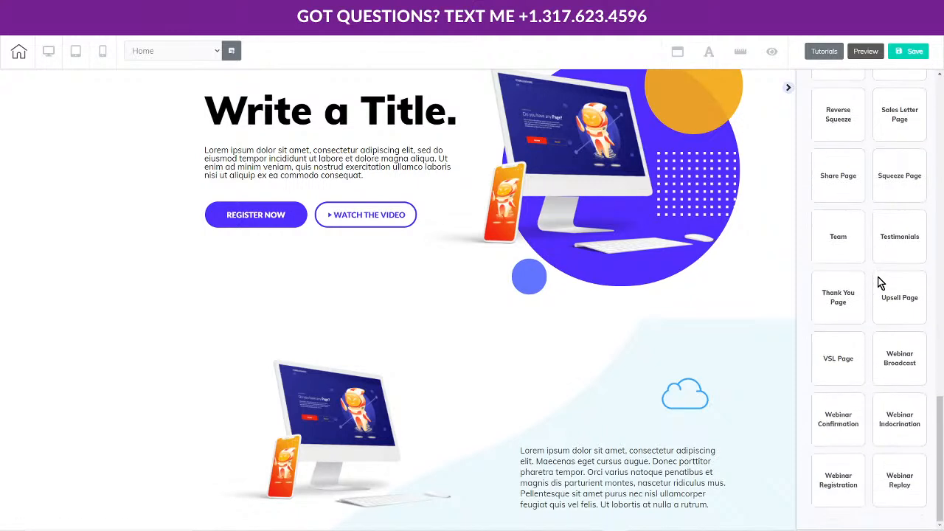
pyautogui.click(897, 234)
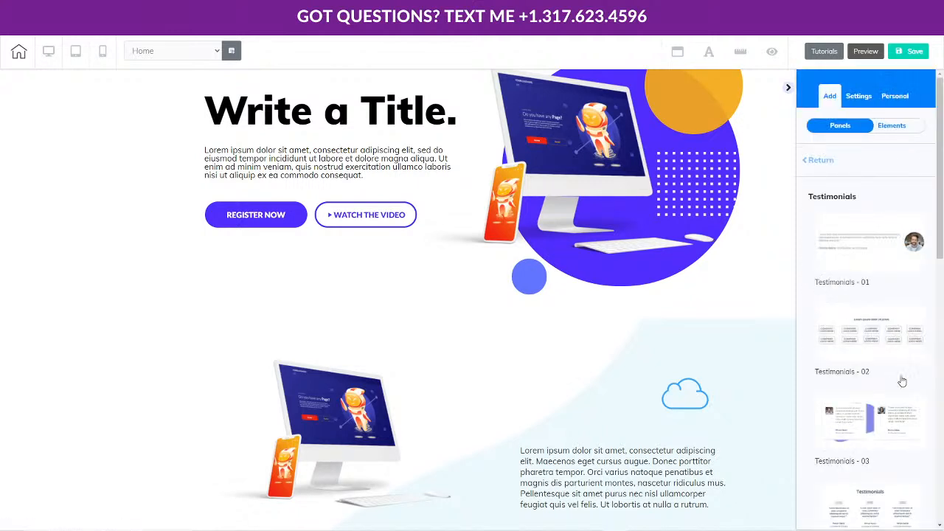
# Look through the Testimonials panels and add the Testimonials - 10 panel to the page
pyautogui.scroll(-8, 872, 311)
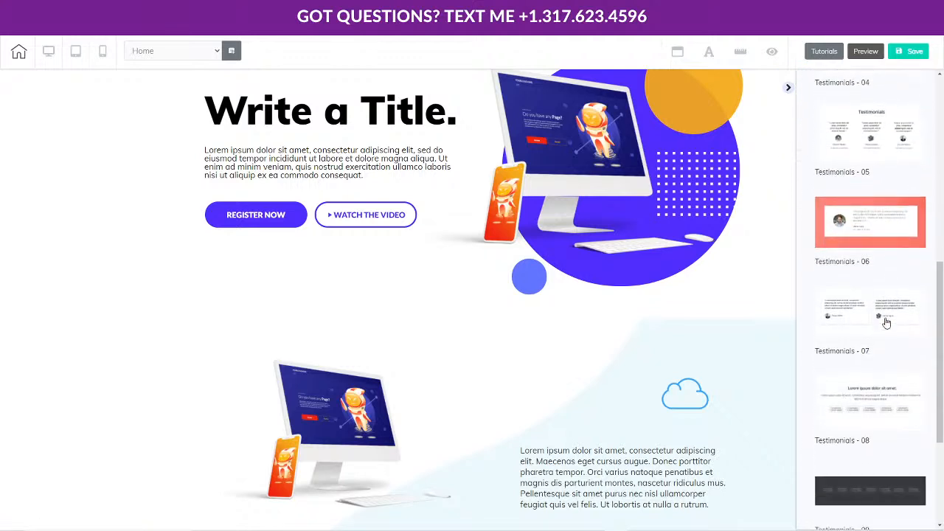
pyautogui.scroll(-2, 890, 328)
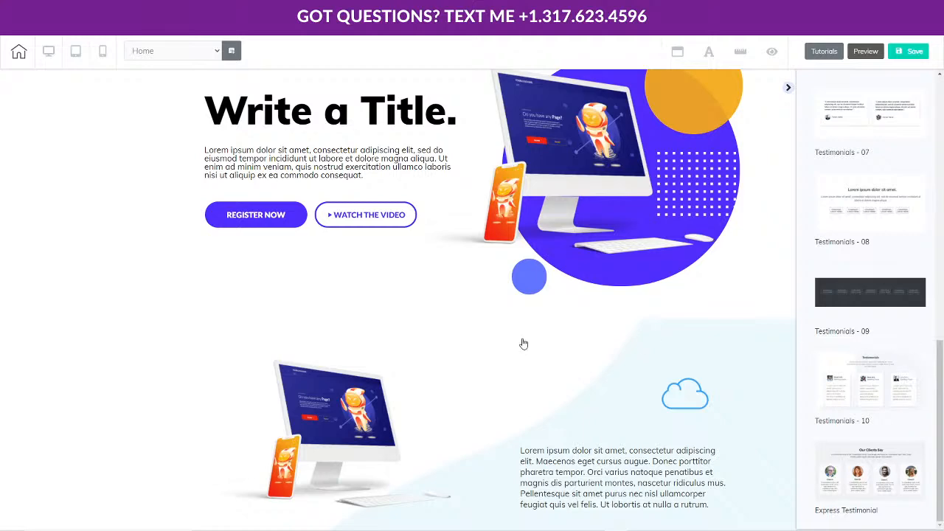
pyautogui.click(904, 359)
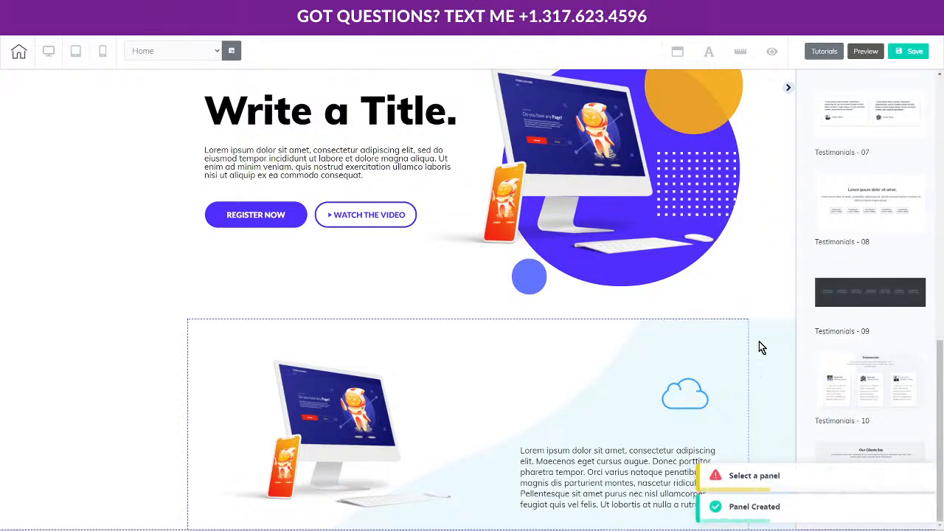
# Review the panels added to the Home page from the title section down to the testimonials
pyautogui.scroll(-2, 774, 336)
pyautogui.scroll(-2, 784, 346)
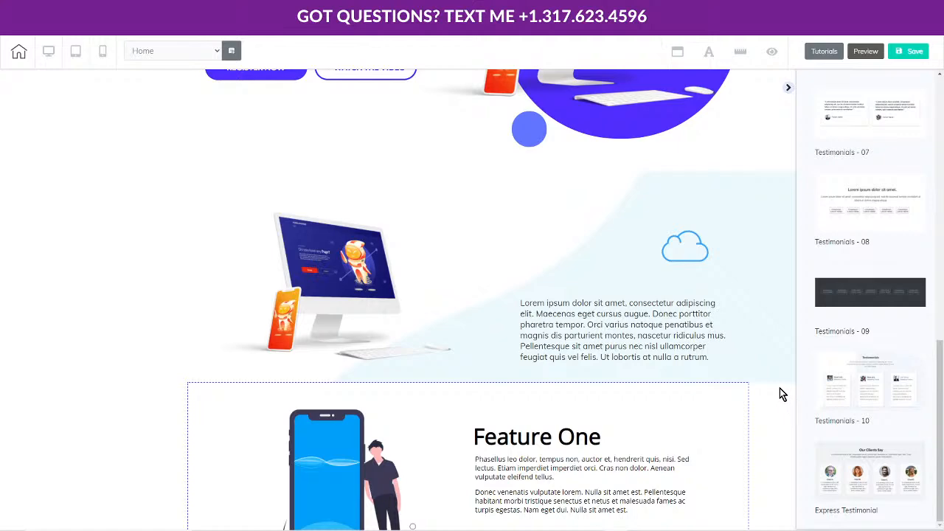
pyautogui.scroll(-3, 771, 435)
pyautogui.scroll(-1, 770, 437)
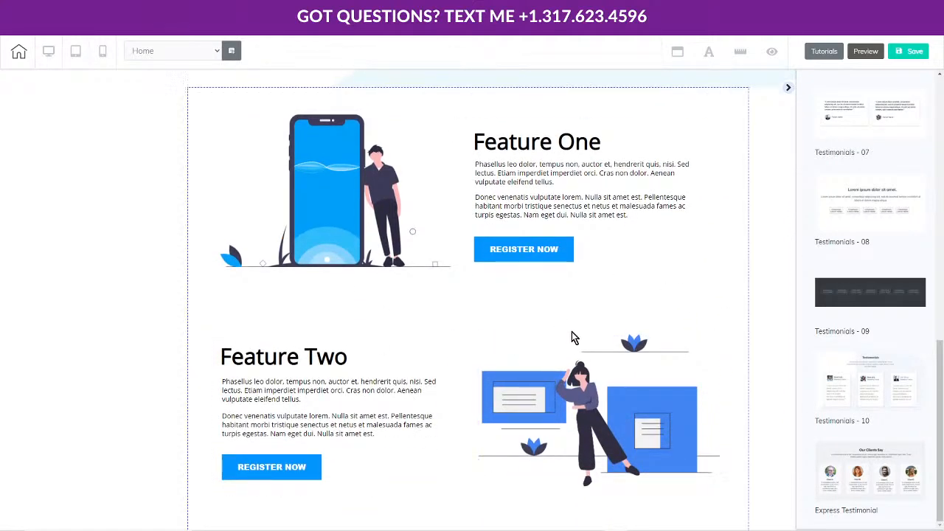
pyautogui.scroll(2, 702, 322)
pyautogui.scroll(3, 736, 329)
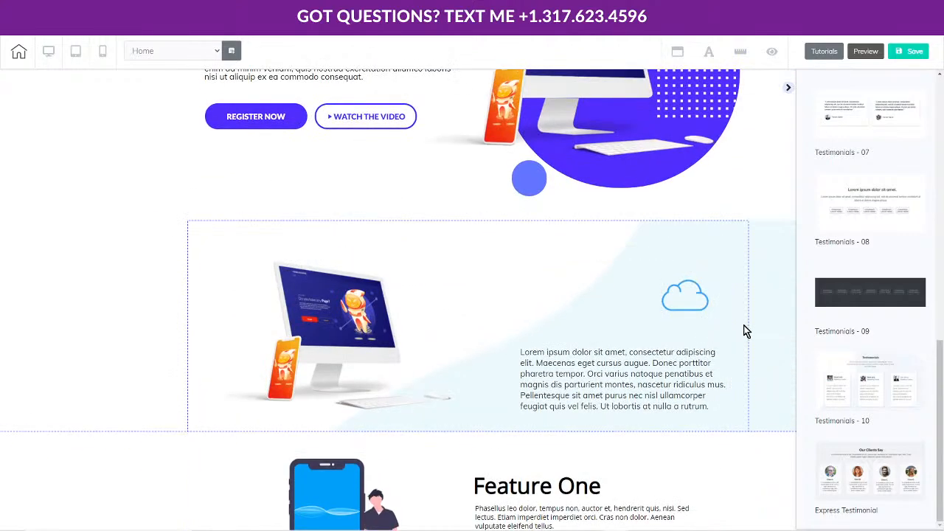
pyautogui.scroll(-7, 752, 337)
pyautogui.scroll(-5, 737, 339)
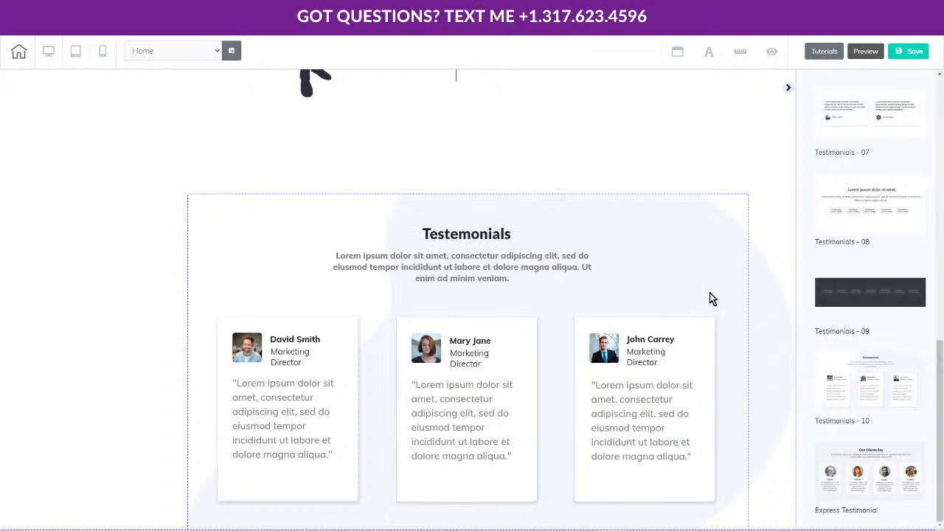
# Leave the Testimonials category and open the Contacts category of the panel library
pyautogui.scroll(7, 870, 350)
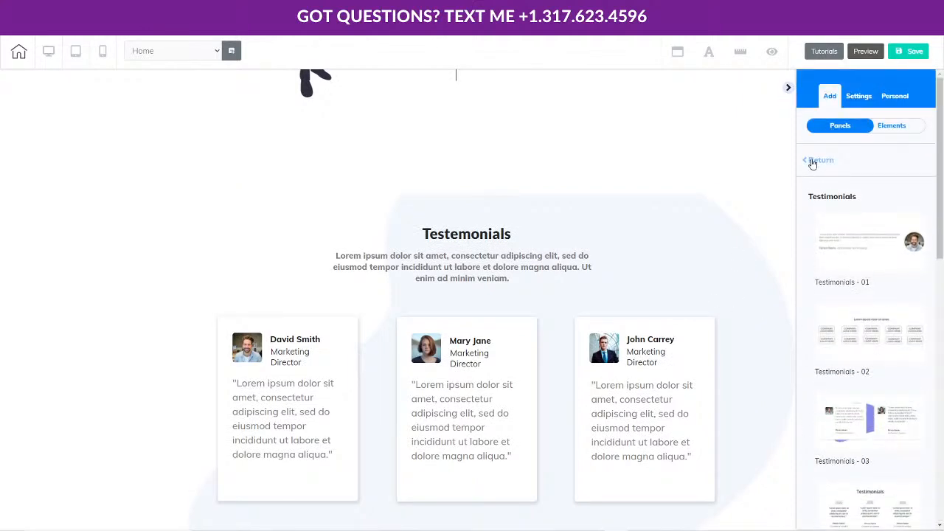
pyautogui.click(812, 163)
pyautogui.scroll(-3, 873, 301)
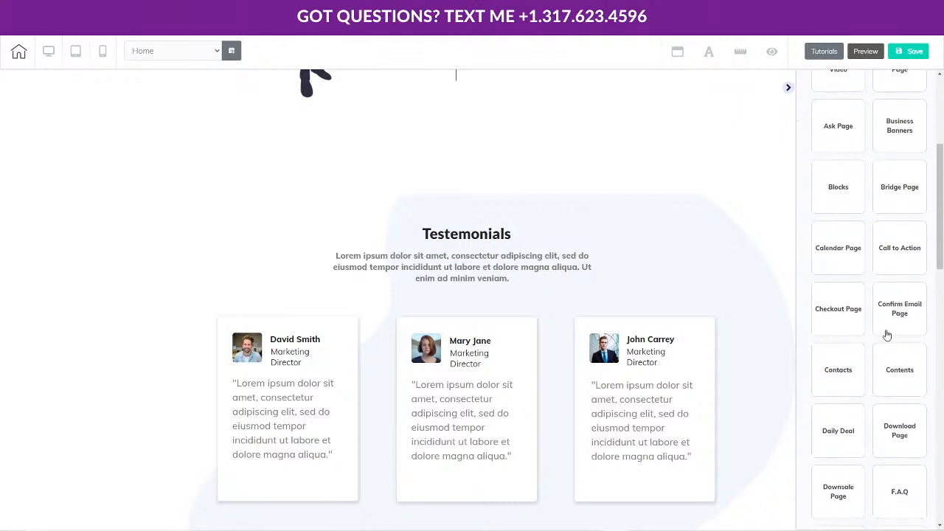
pyautogui.scroll(-2, 873, 343)
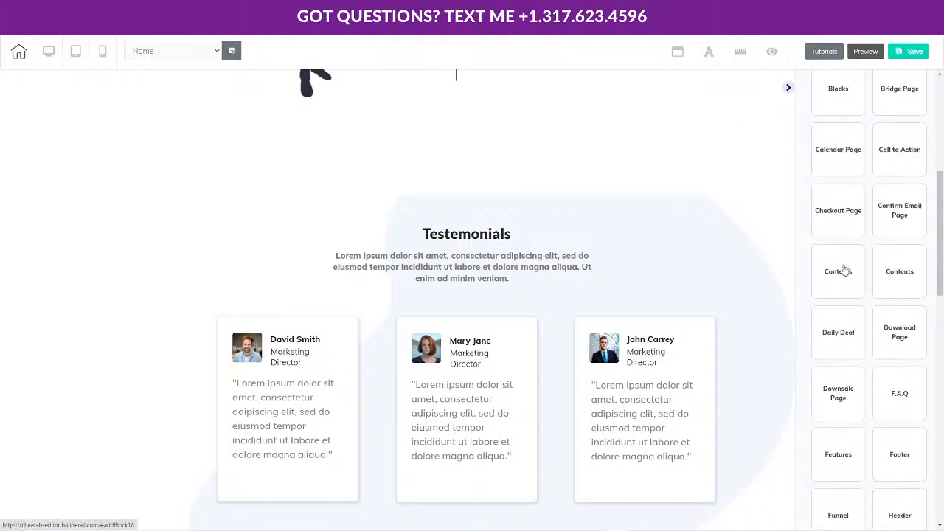
pyautogui.click(838, 272)
# Look through the Contacts panels and add the Express Contact panel to the page
pyautogui.scroll(-3, 910, 325)
pyautogui.scroll(-5, 913, 322)
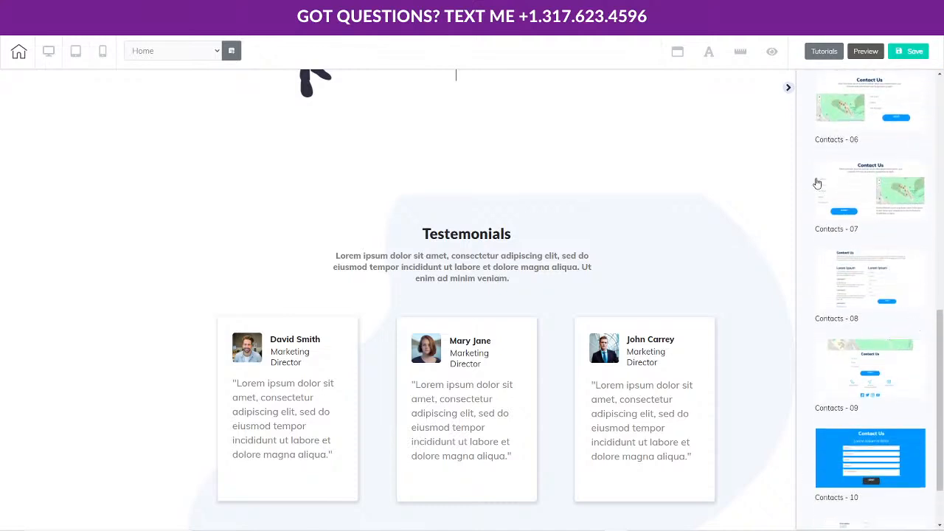
pyautogui.scroll(1, 914, 273)
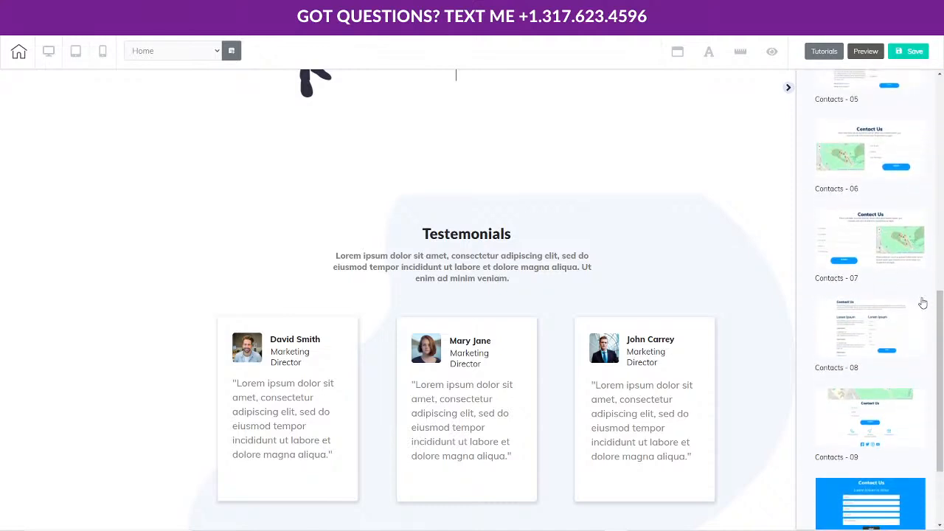
pyautogui.scroll(-1, 920, 300)
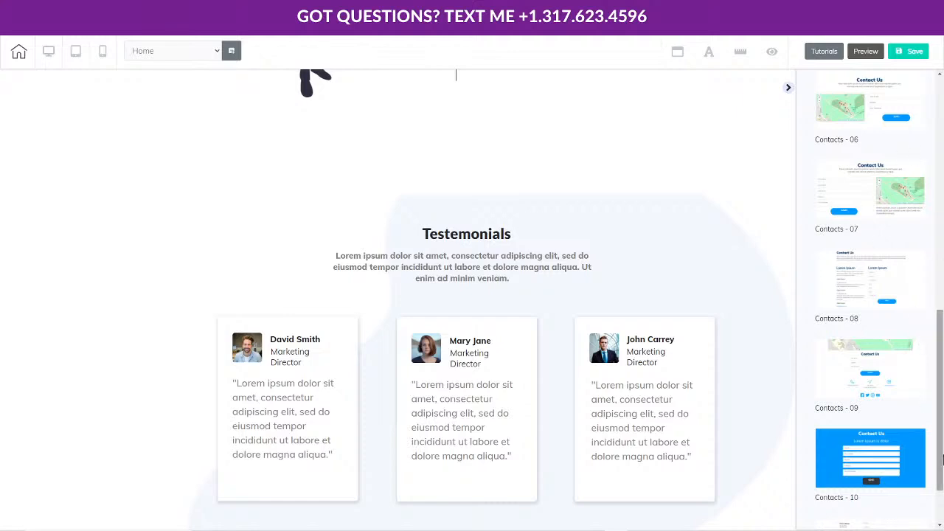
pyautogui.scroll(-2, 921, 432)
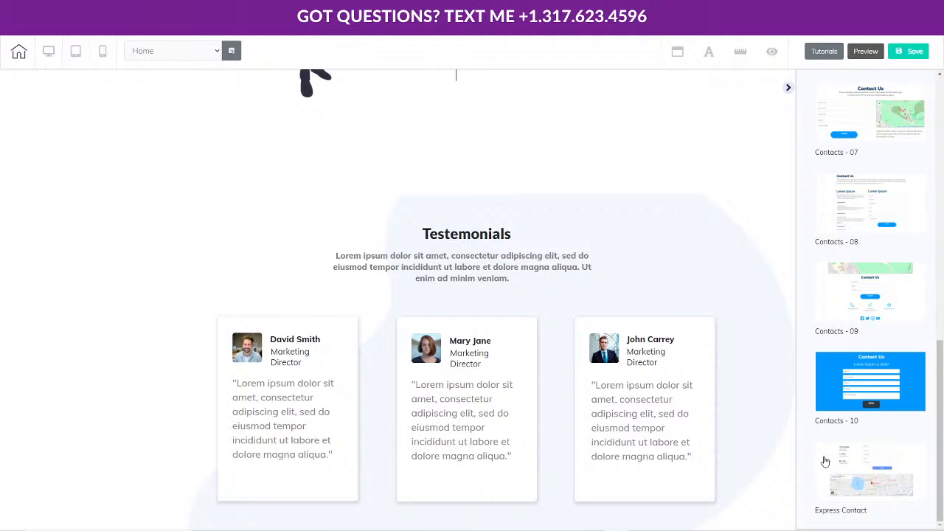
pyautogui.scroll(-5, 763, 393)
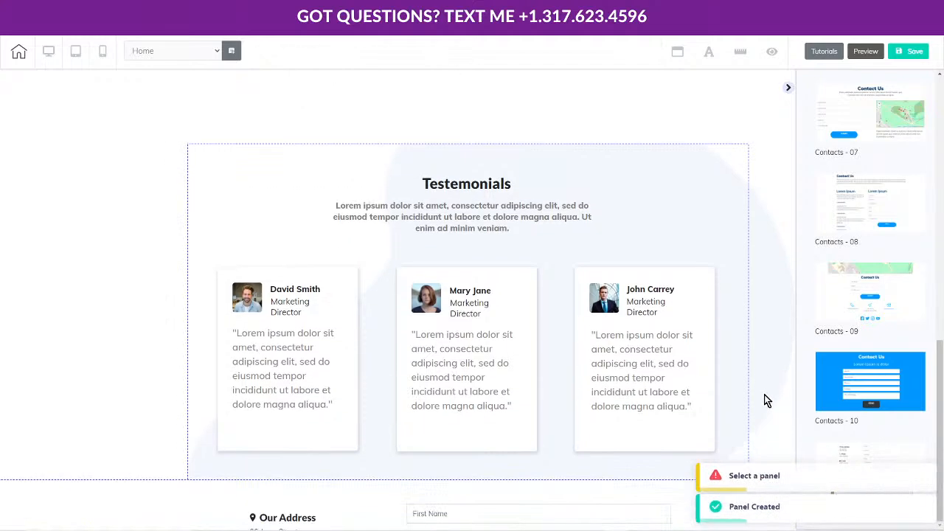
pyautogui.scroll(-1, 775, 358)
# Return to the panel category list and open the Footer category
pyautogui.scroll(9, 815, 187)
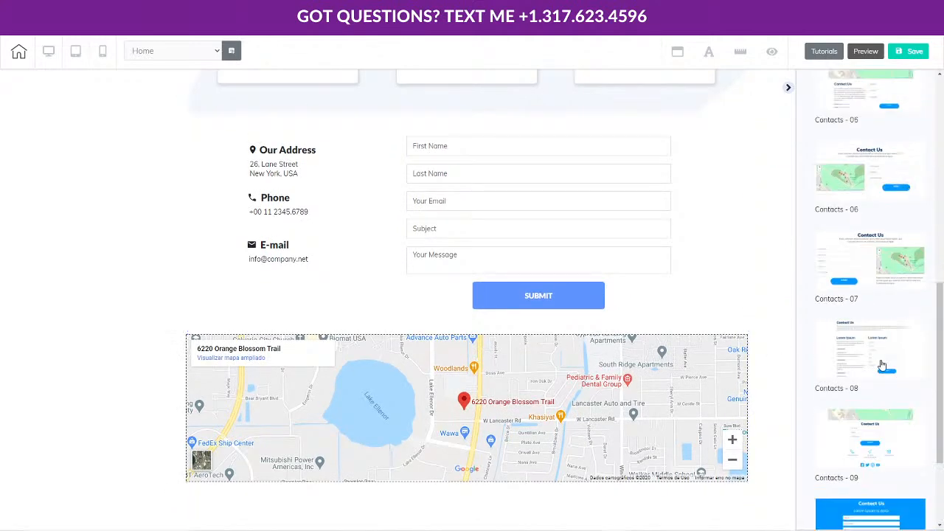
pyautogui.click(815, 163)
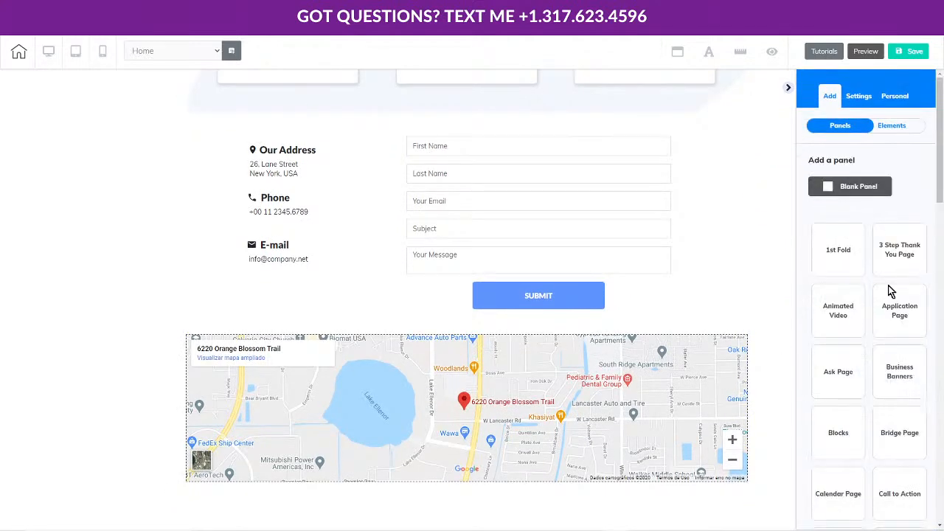
pyautogui.scroll(-5, 887, 307)
pyautogui.scroll(-5, 887, 308)
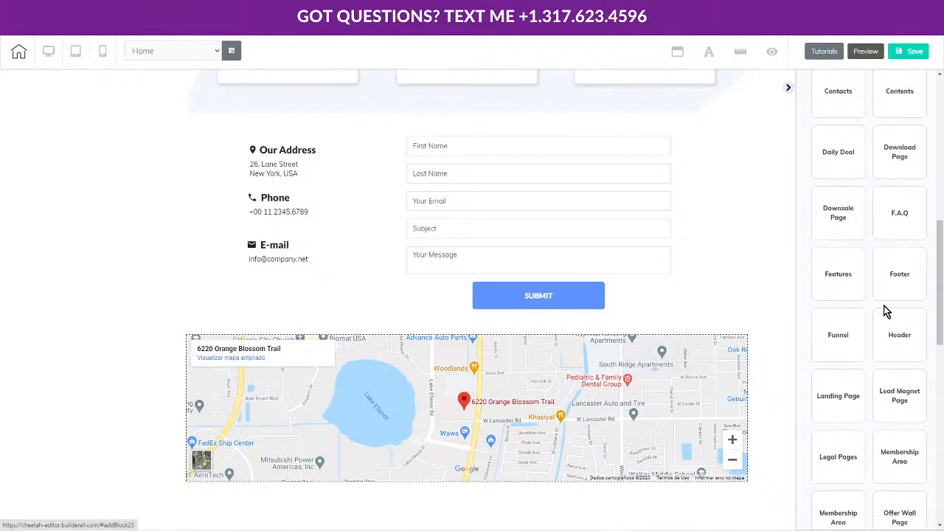
pyautogui.click(892, 129)
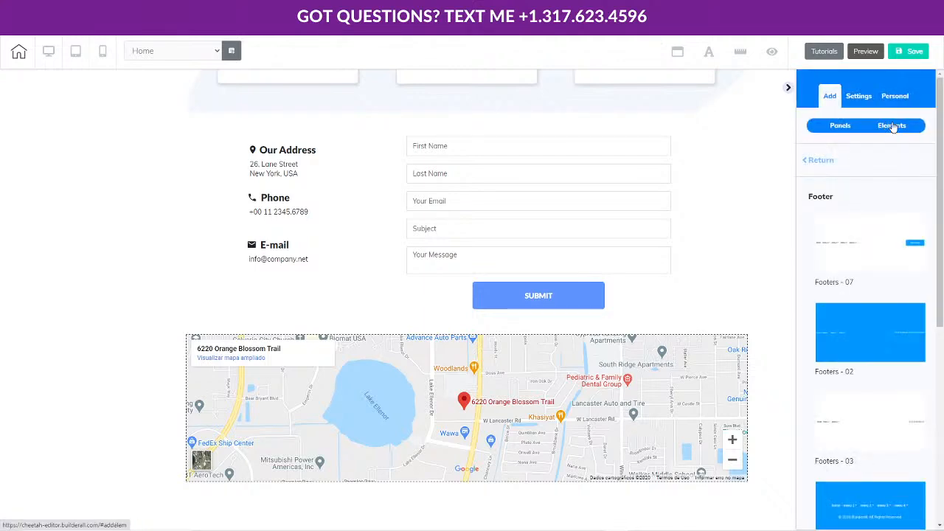
# Look through the Footer panels, add the Express Footer panel to the page and review the page's sections
pyautogui.scroll(-1, 848, 267)
pyautogui.scroll(-5, 855, 295)
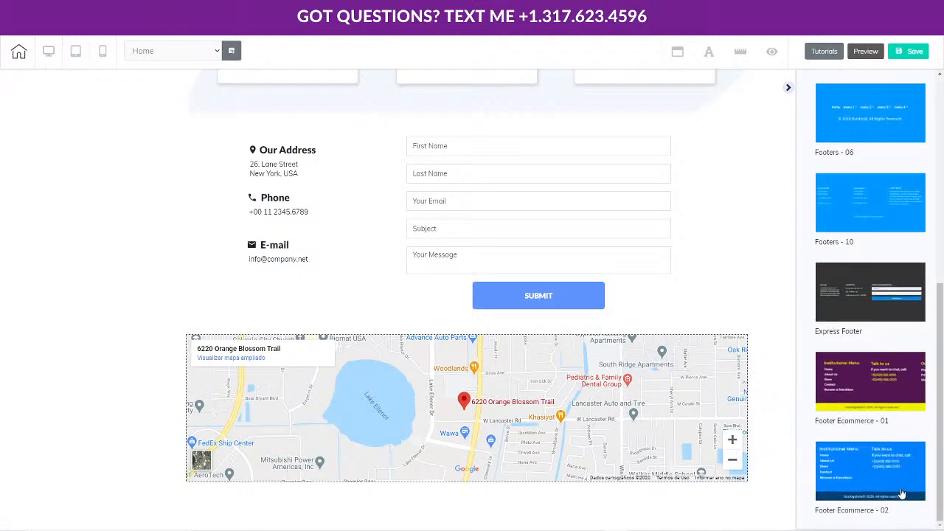
pyautogui.scroll(1, 900, 405)
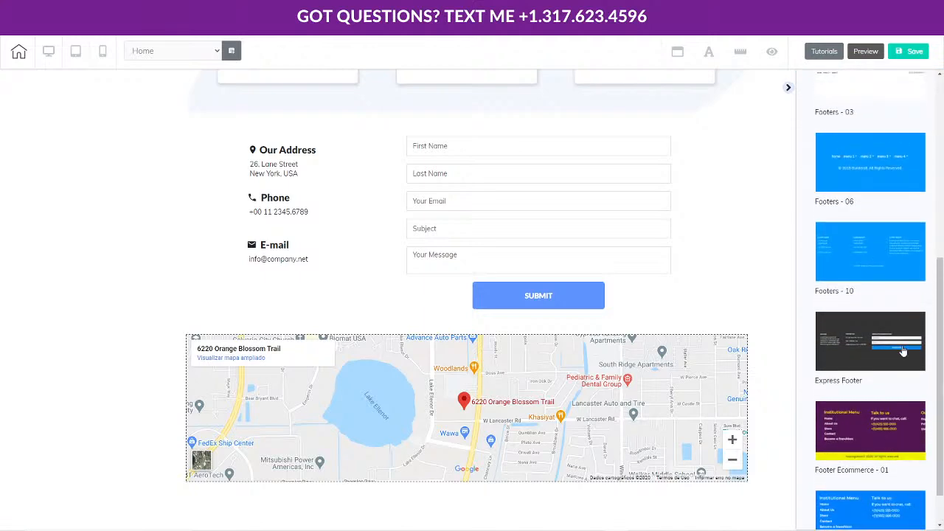
pyautogui.click(872, 320)
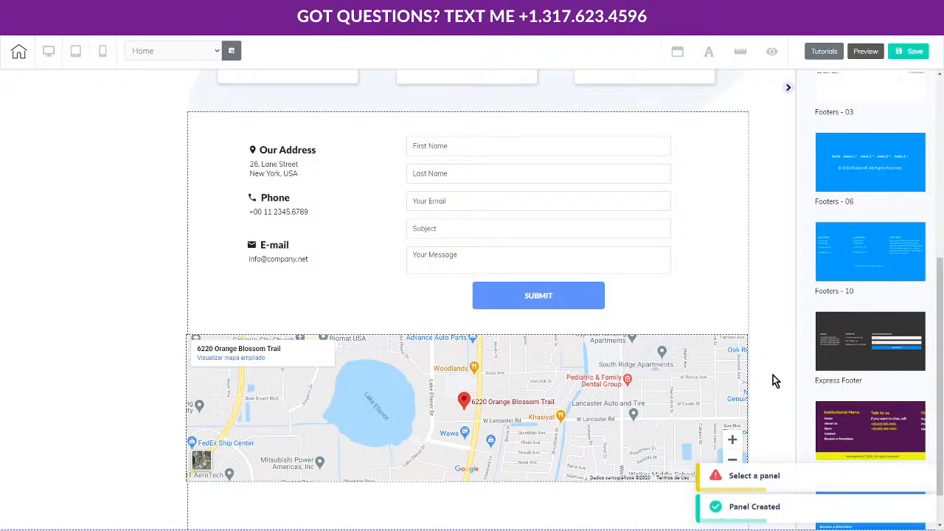
pyautogui.scroll(-1, 780, 387)
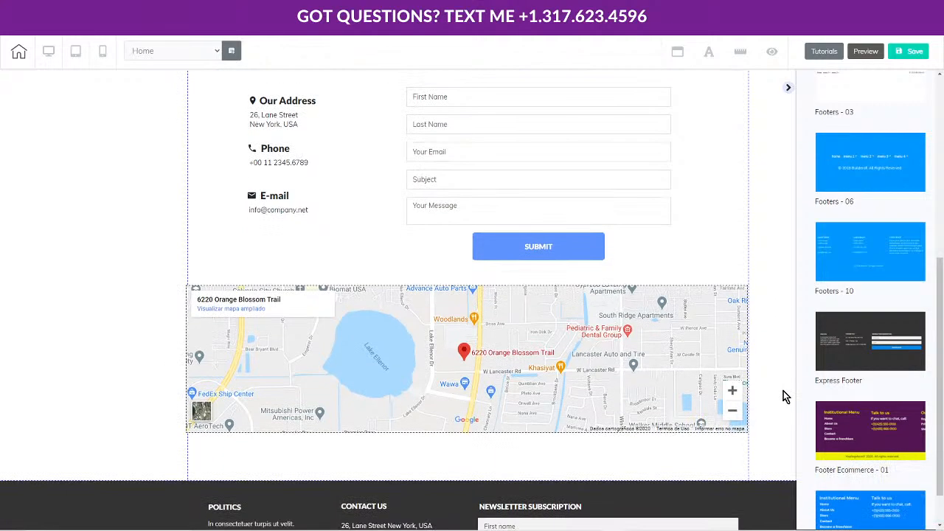
pyautogui.scroll(7, 782, 376)
pyautogui.scroll(10, 781, 352)
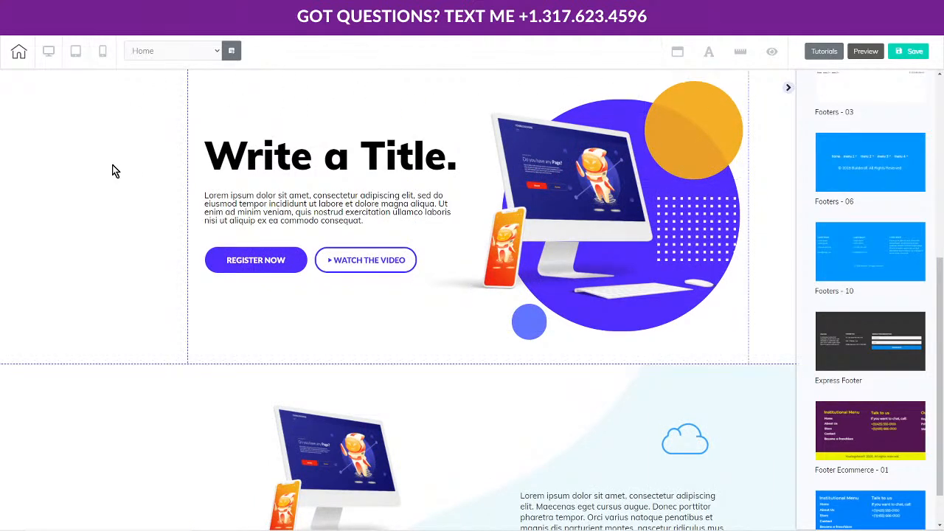
pyautogui.scroll(-7, 772, 452)
pyautogui.scroll(-10, 771, 452)
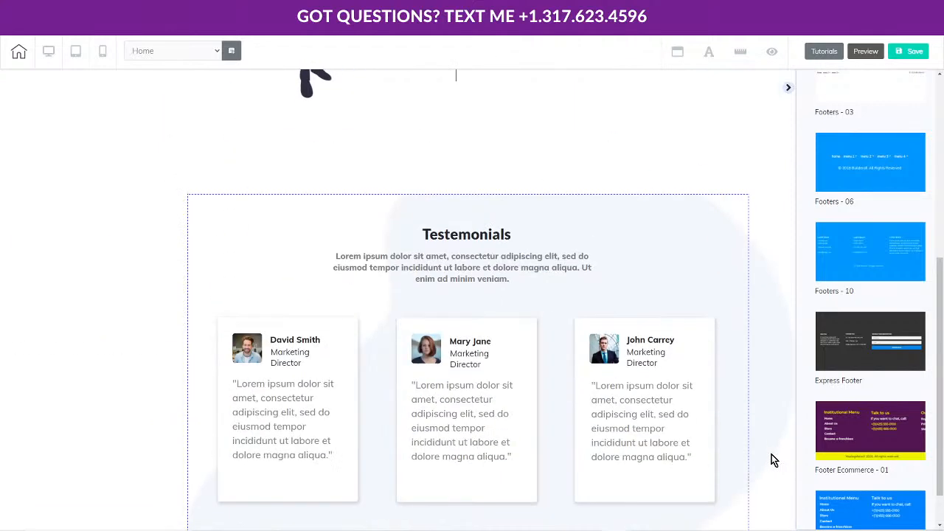
# Leave the Footer category and open the Header category of the panel library
pyautogui.scroll(1, 860, 315)
pyautogui.scroll(4, 860, 315)
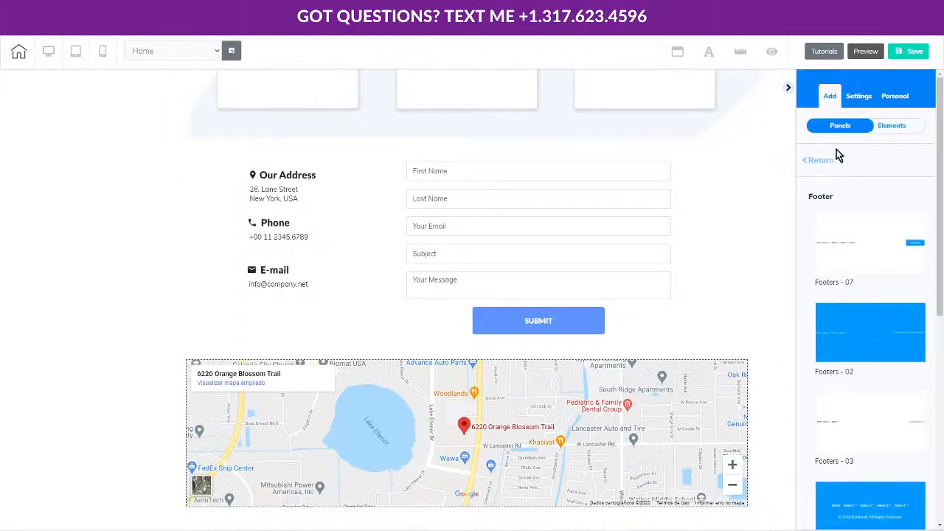
pyautogui.click(820, 161)
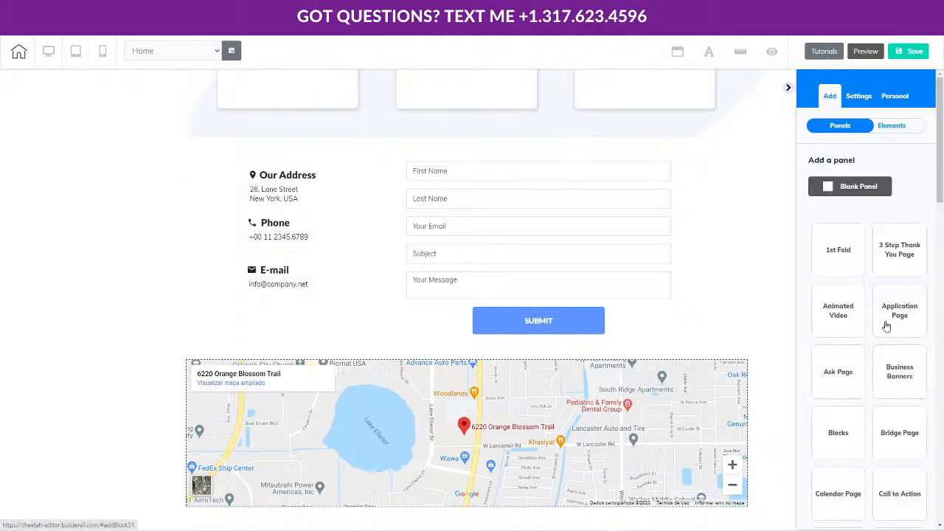
pyautogui.scroll(-6, 885, 324)
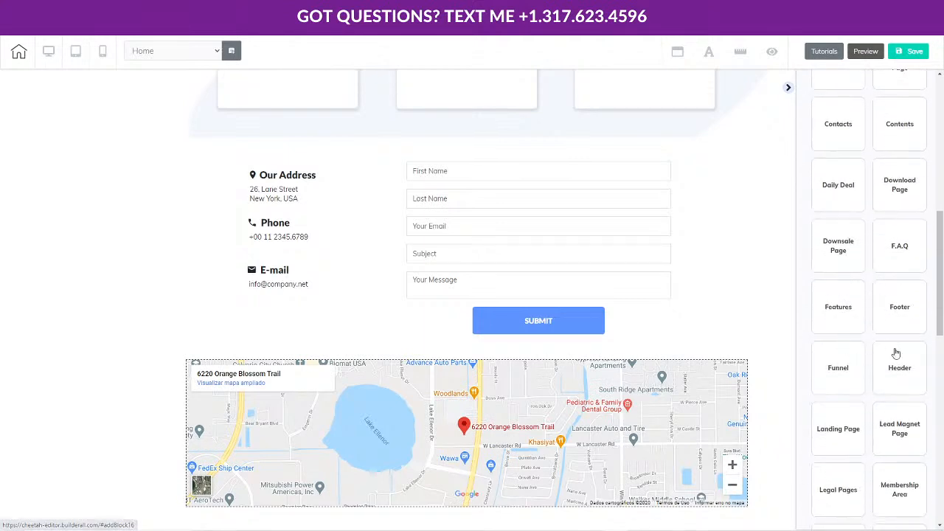
pyautogui.click(900, 367)
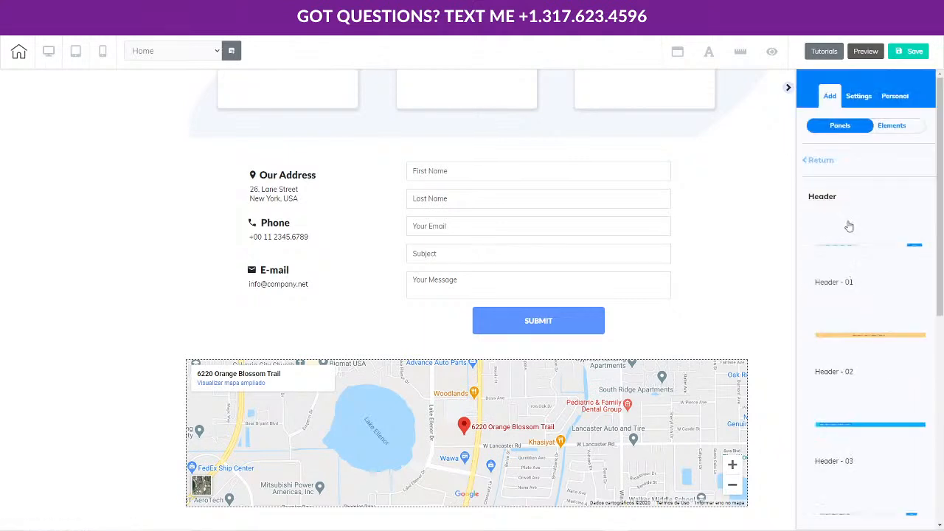
# Look through the Header panels and add the Express Header panel to the page
pyautogui.scroll(-5, 889, 329)
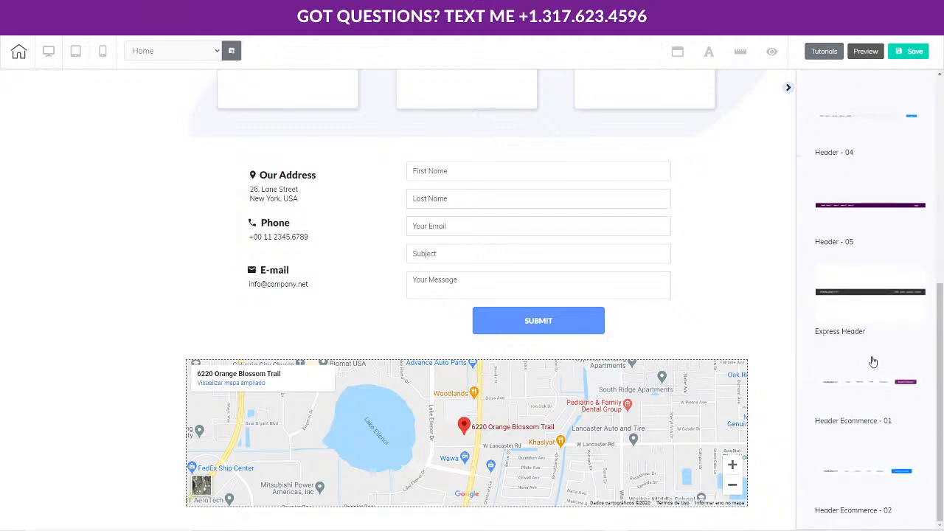
pyautogui.moveTo(864, 285); pyautogui.dragTo(752, 288)
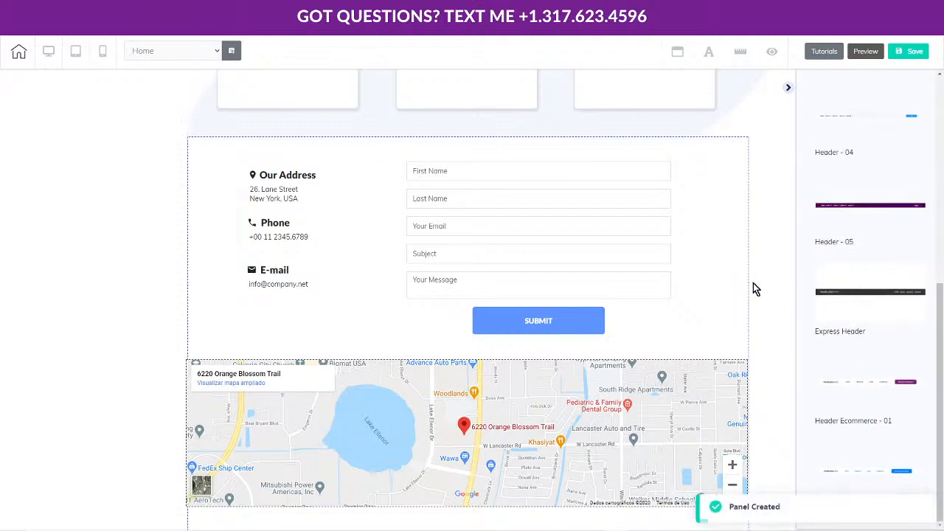
pyautogui.scroll(-3, 771, 301)
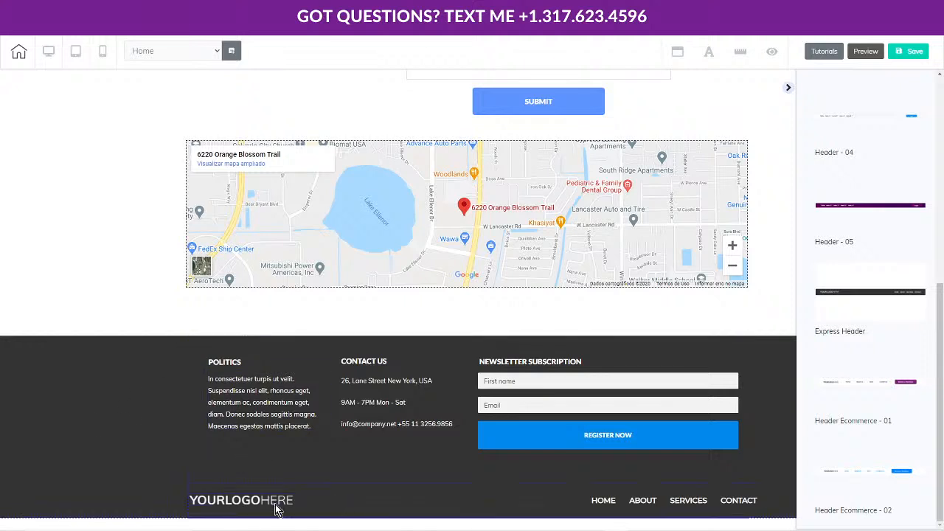
# Reorder the page's panels so that the header panel below the footer moves to first place, and apply the new order
pyautogui.click(412, 509)
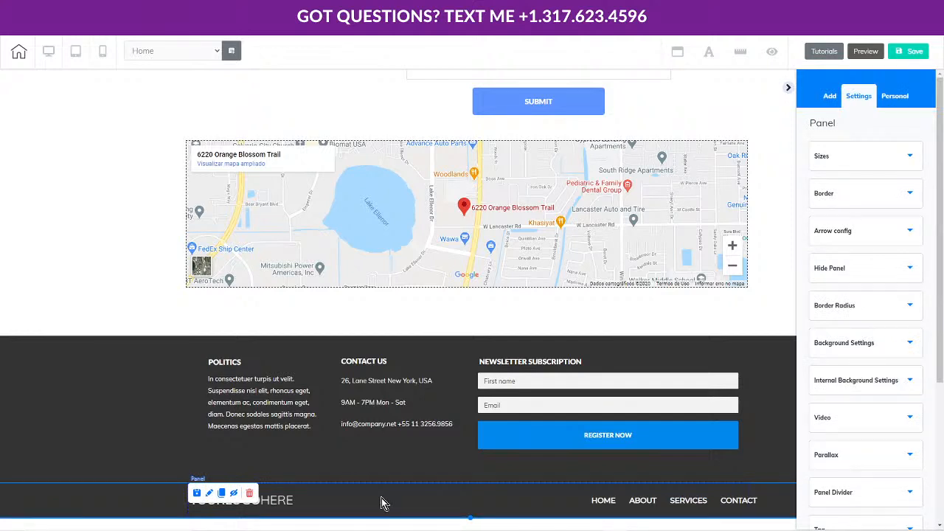
pyautogui.scroll(-3, 889, 308)
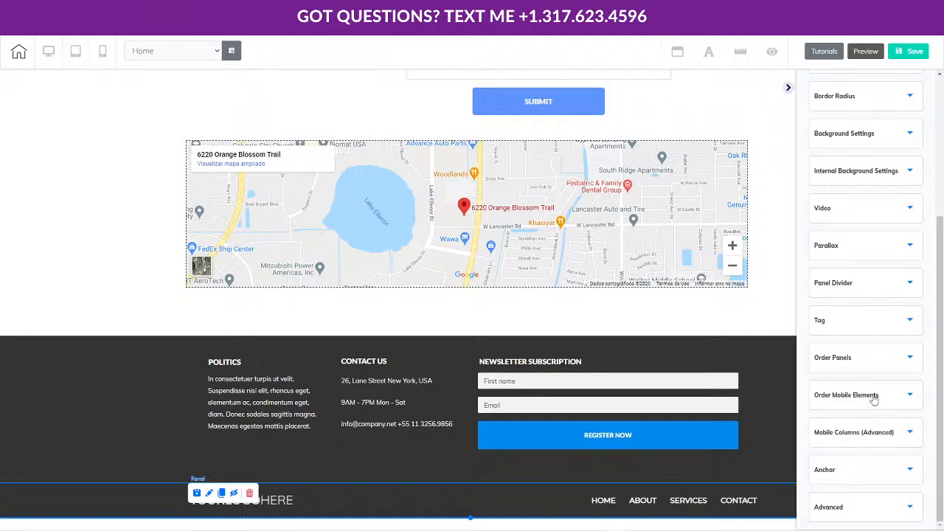
pyautogui.click(846, 364)
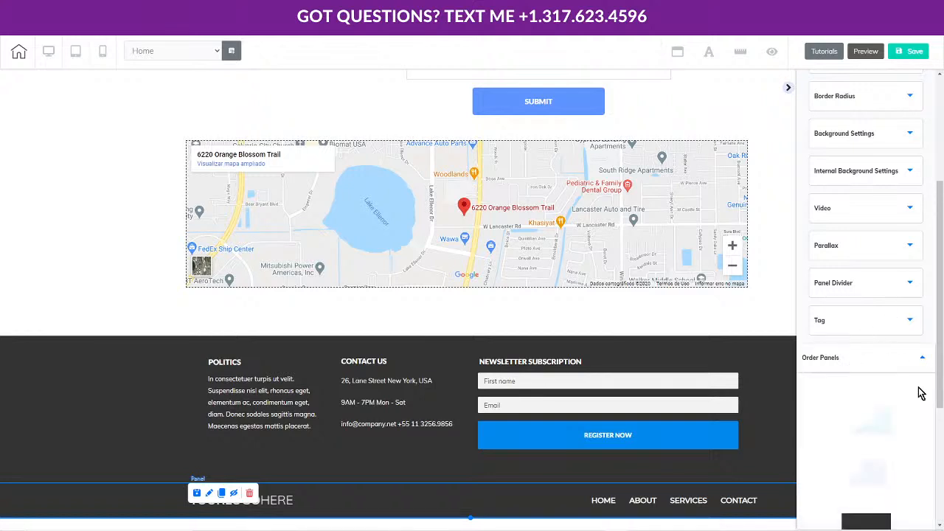
pyautogui.scroll(-3, 921, 384)
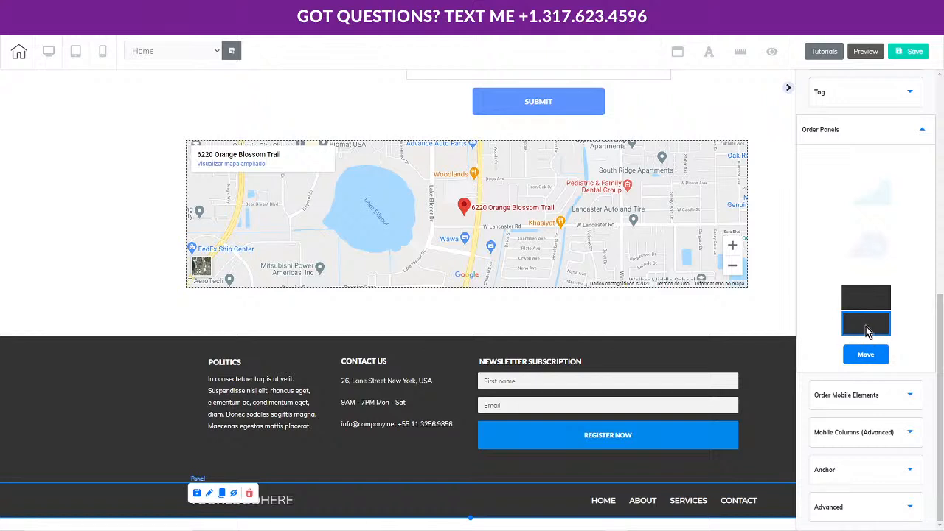
pyautogui.moveTo(866, 331); pyautogui.dragTo(859, 164)
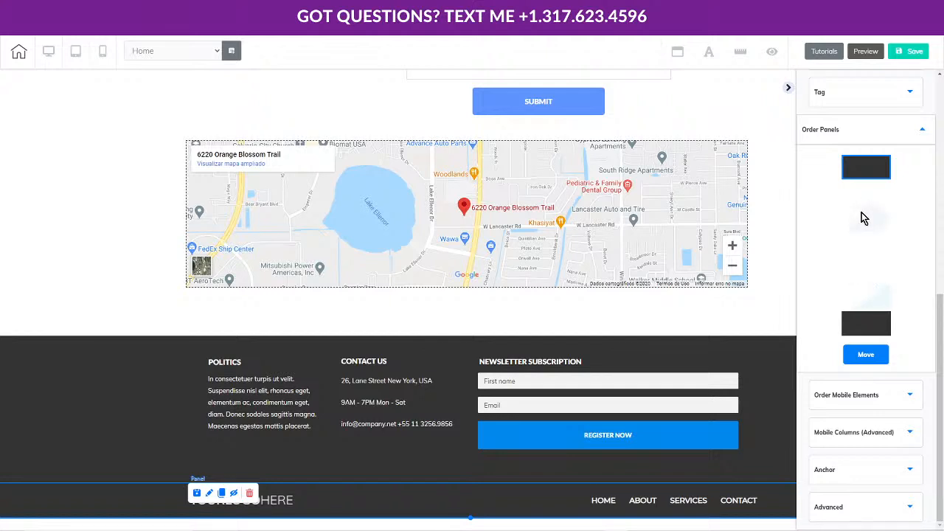
pyautogui.click(865, 355)
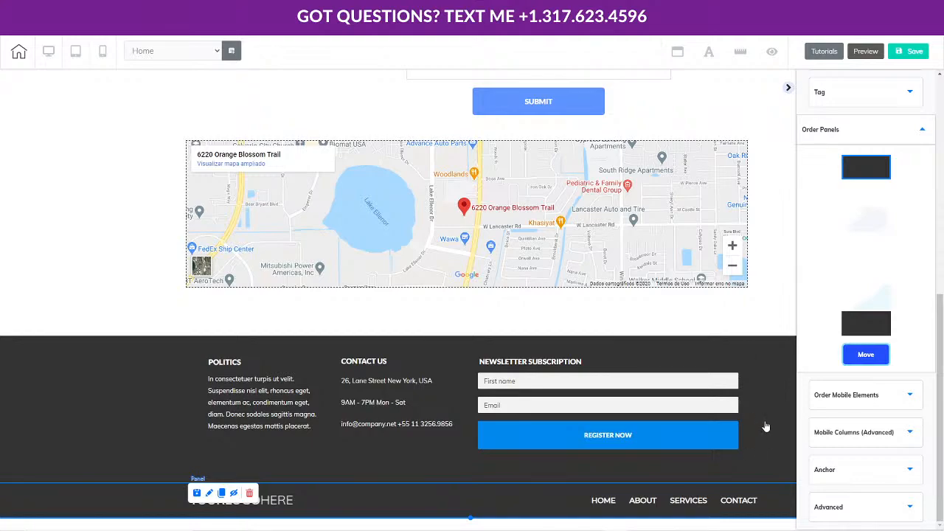
# Review the reordered page up to the header, save the site, publish it and close the publishing confirmation
pyautogui.scroll(15, 781, 369)
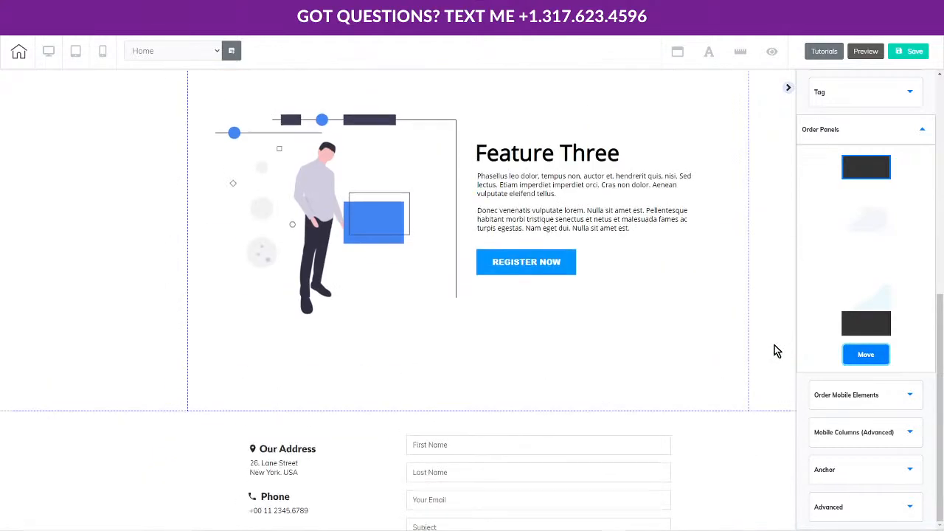
pyautogui.scroll(5, 767, 348)
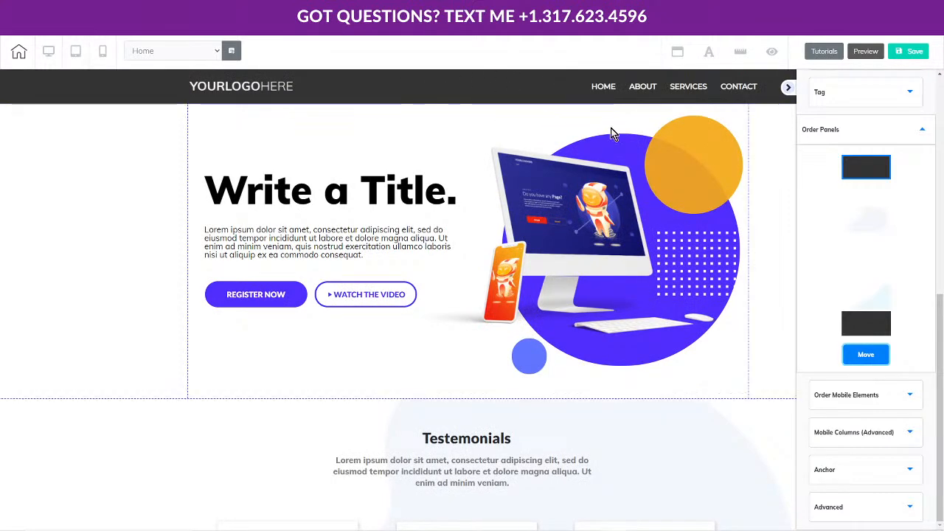
pyautogui.click(913, 51)
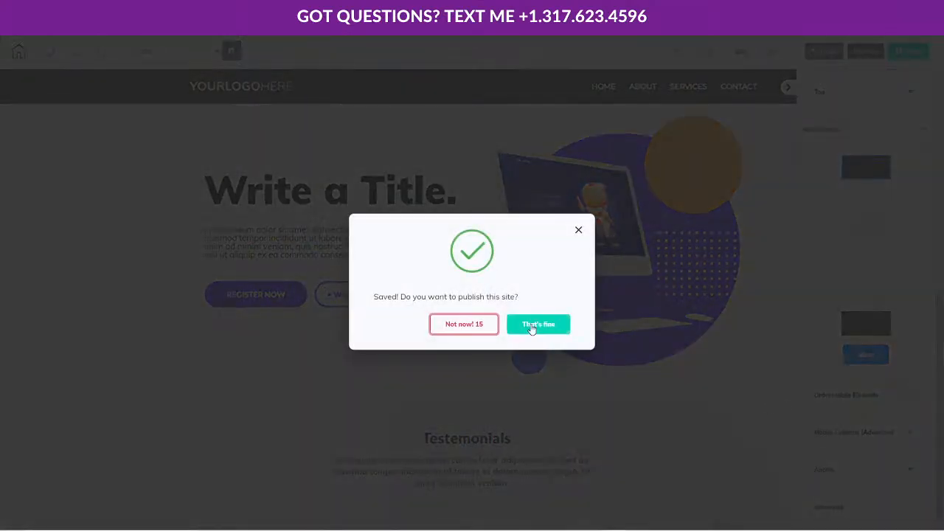
pyautogui.click(534, 327)
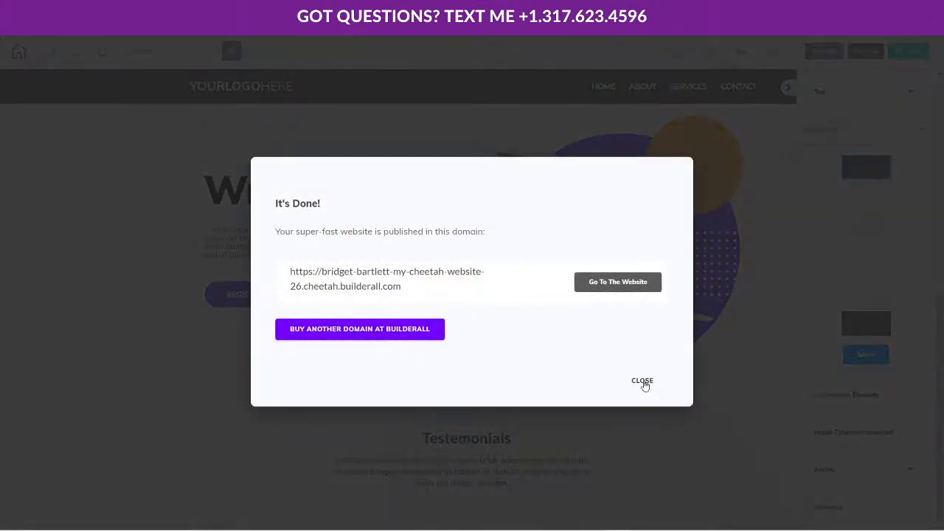
pyautogui.click(640, 381)
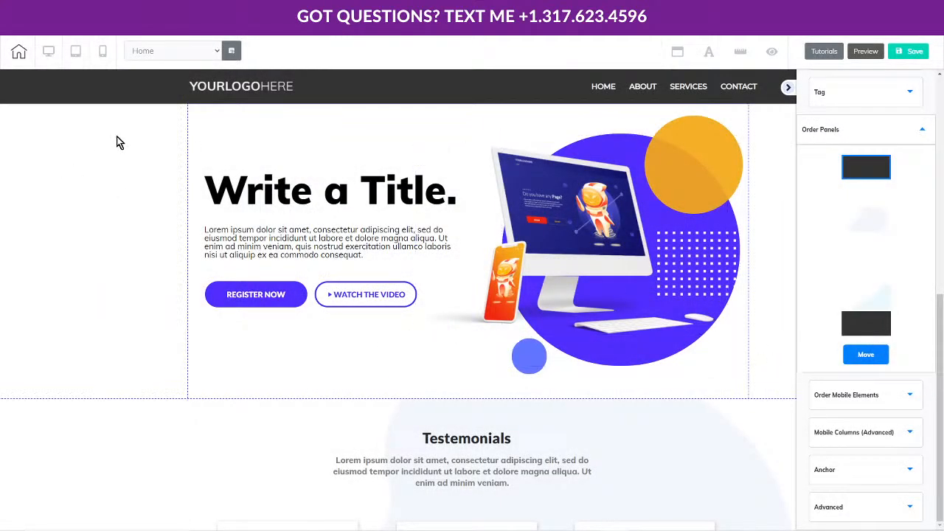
# Increase the height of the "Write a Title." panel to 972, check the page, and shorten the panel to about 627
pyautogui.click(117, 140)
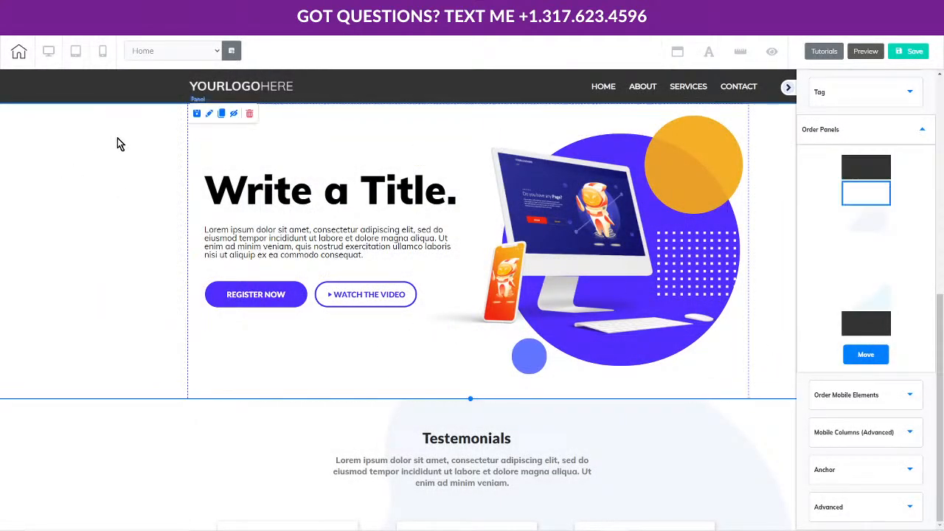
pyautogui.click(210, 115)
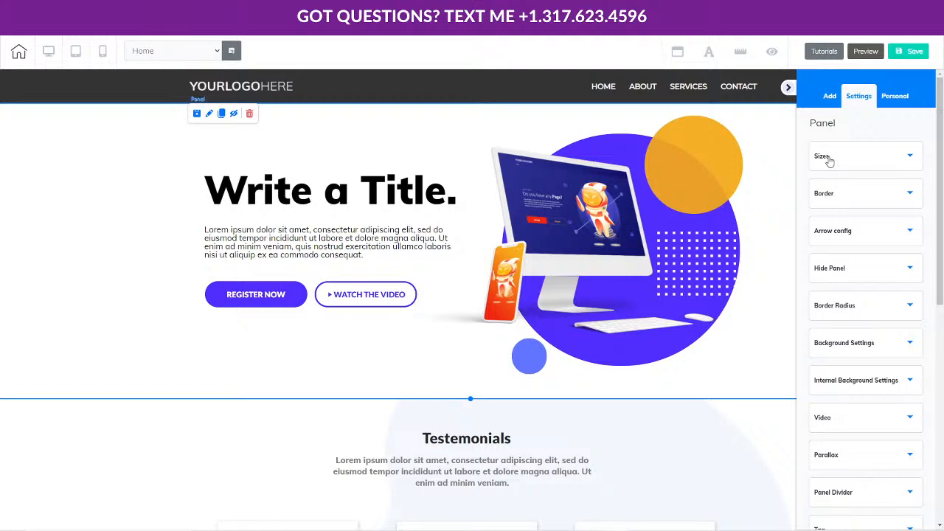
pyautogui.click(837, 153)
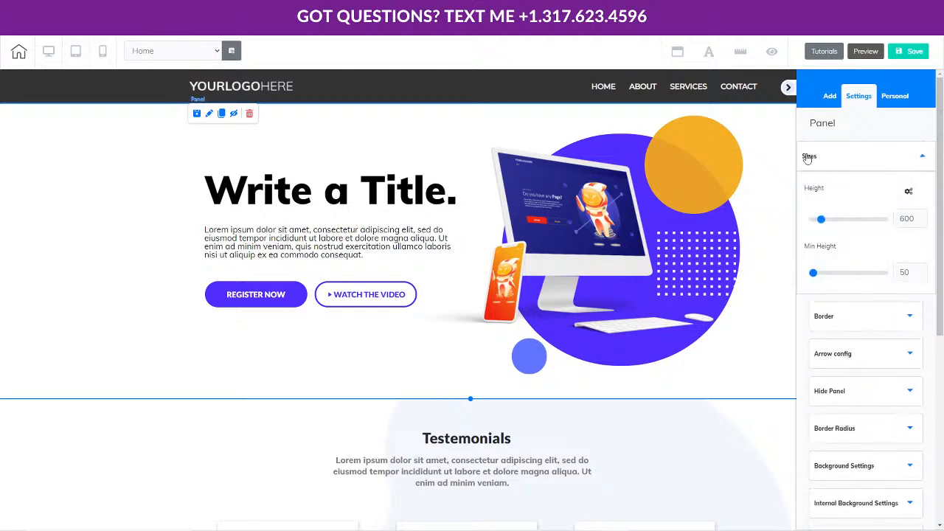
pyautogui.moveTo(823, 223); pyautogui.dragTo(826, 220)
pyautogui.scroll(-2, 623, 411)
pyautogui.scroll(4, 608, 406)
pyautogui.scroll(-4, 606, 403)
pyautogui.scroll(4, 603, 398)
pyautogui.scroll(-4, 601, 395)
pyautogui.scroll(2, 596, 393)
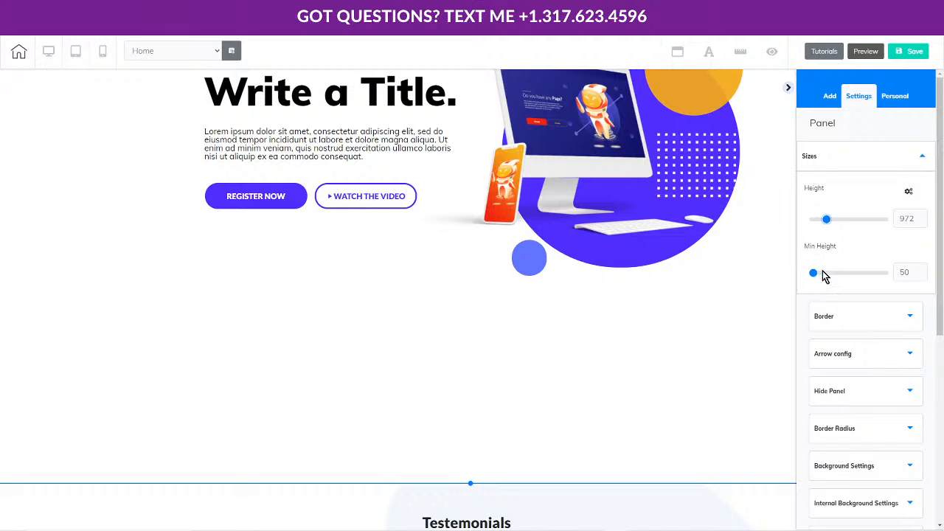
pyautogui.moveTo(471, 481); pyautogui.dragTo(445, 315)
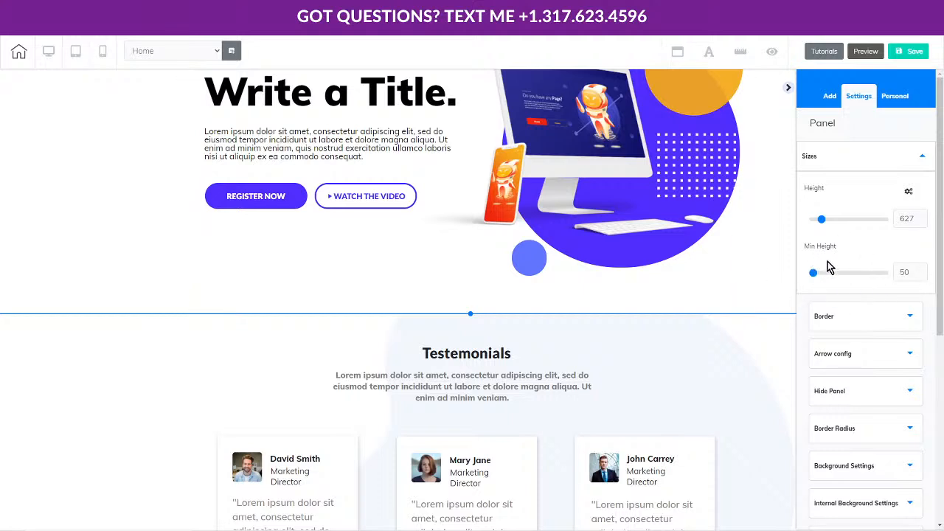
# Look through the title panel's border size, color and shape options without choosing a border shape
pyautogui.click(899, 320)
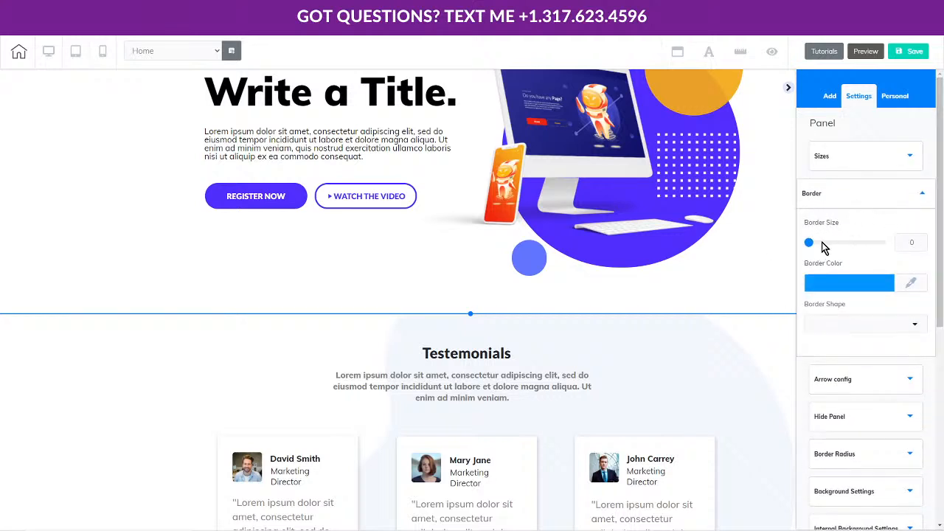
pyautogui.click(919, 244)
pyautogui.click(917, 244)
pyautogui.click(870, 326)
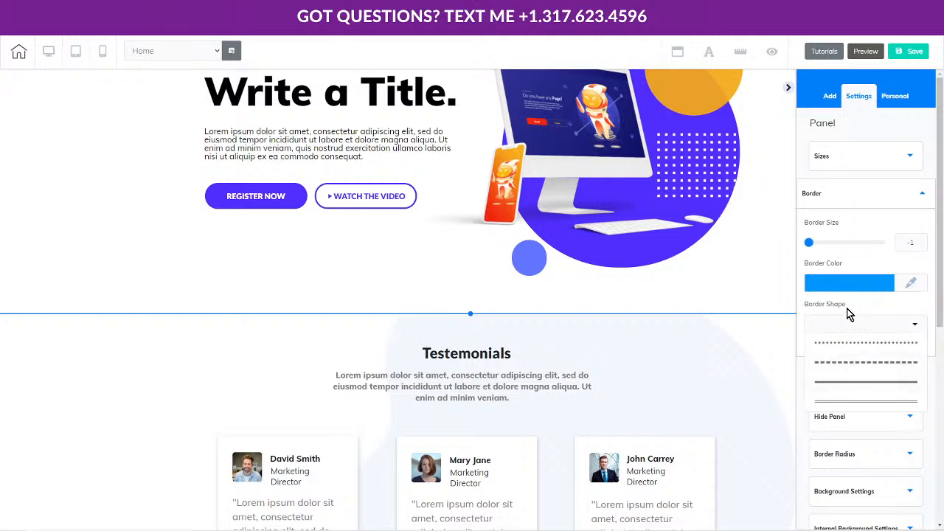
pyautogui.click(916, 196)
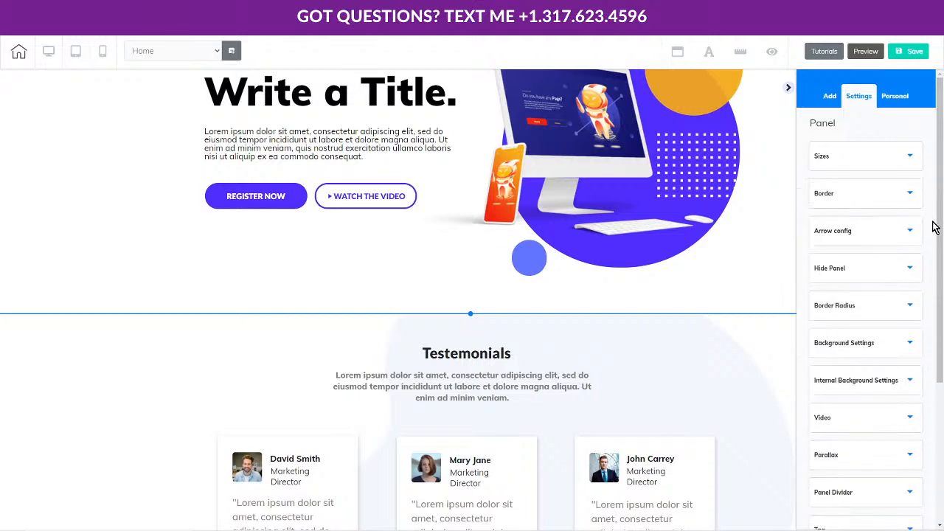
# Enable the arrow effect on the title panel to examine its width, height and color options, and disable it again
pyautogui.click(850, 232)
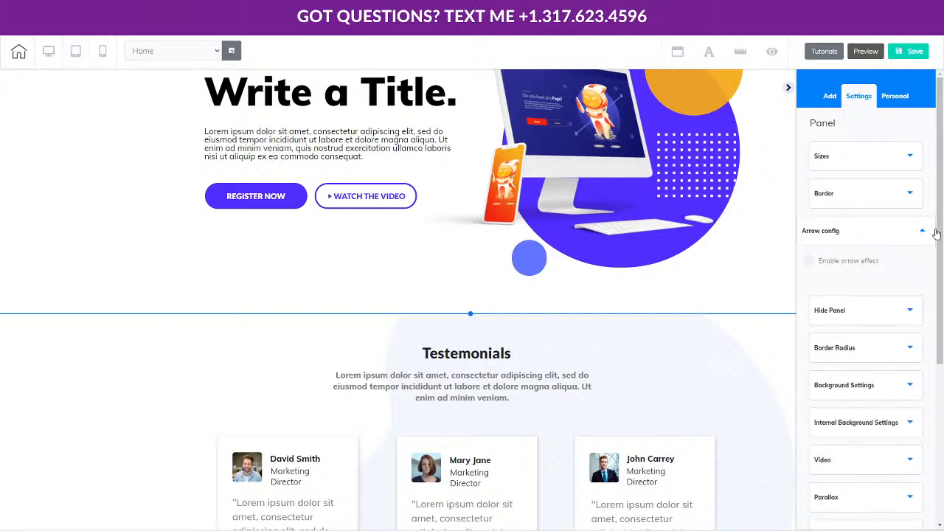
pyautogui.click(809, 261)
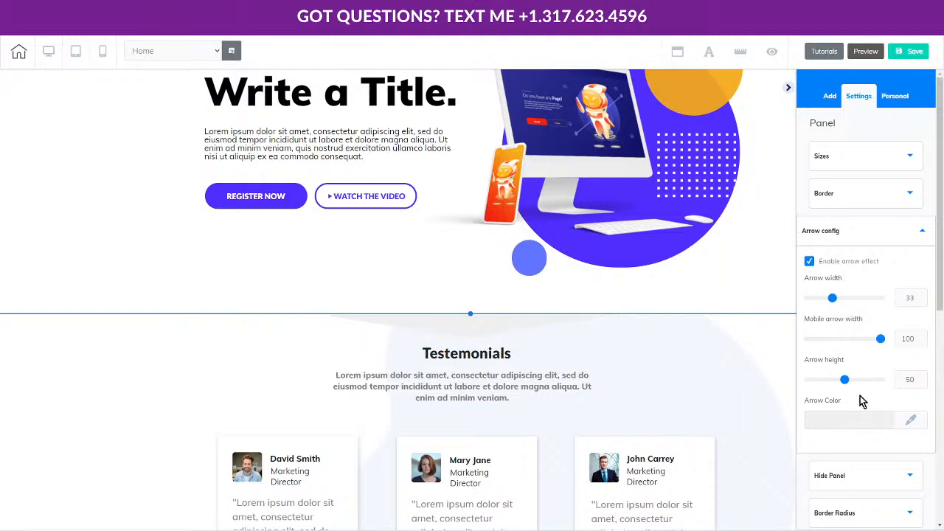
pyautogui.click(810, 262)
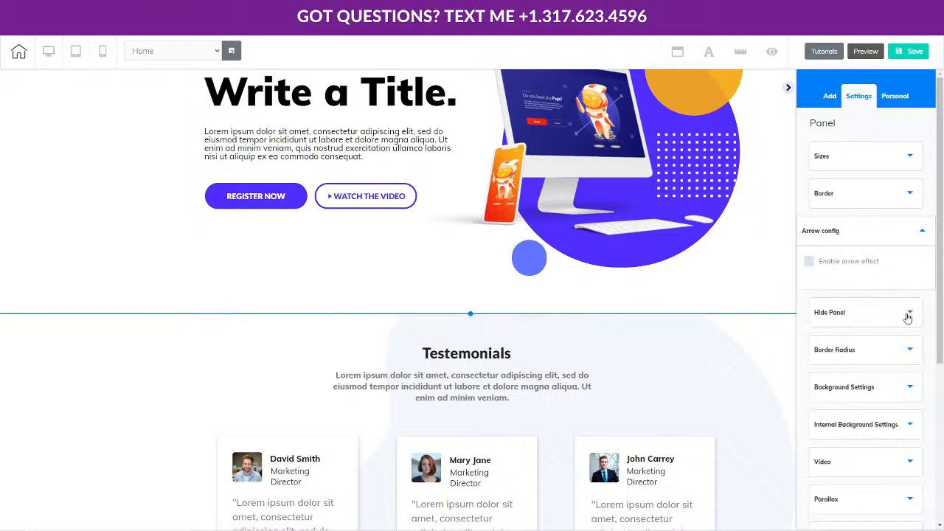
# Examine the Hide Panel settings, select the Testemonials panel and look at its Border Radius settings
pyautogui.scroll(-2, 902, 306)
pyautogui.click(845, 164)
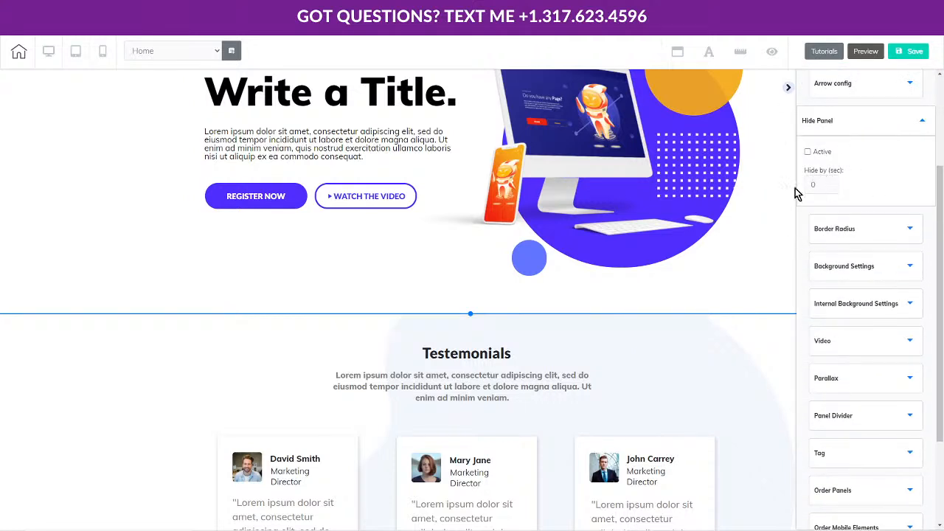
pyautogui.click(679, 353)
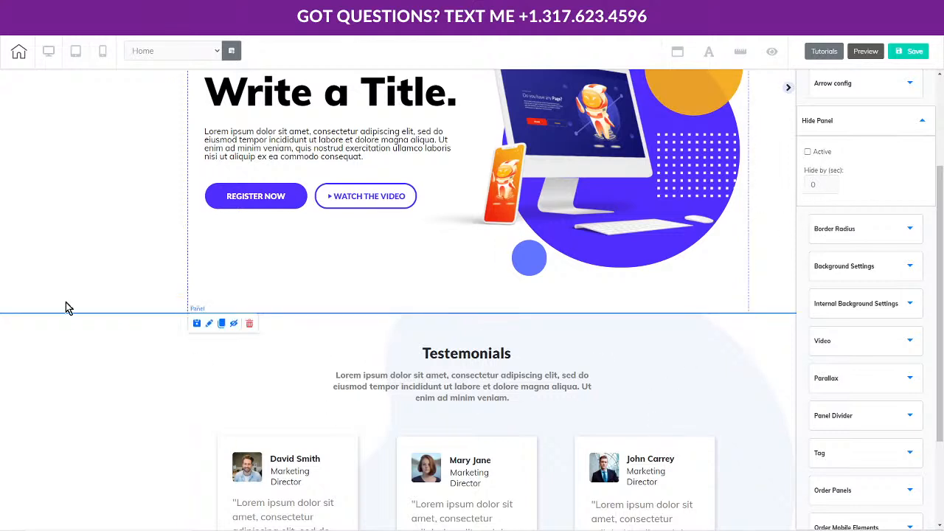
pyautogui.click(818, 185)
pyautogui.click(808, 153)
pyautogui.click(893, 230)
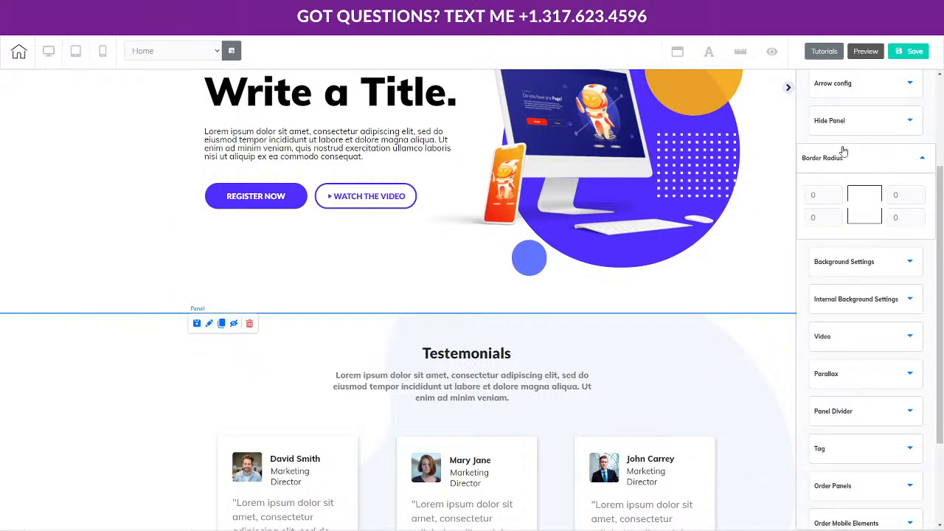
pyautogui.scroll(-2, 920, 280)
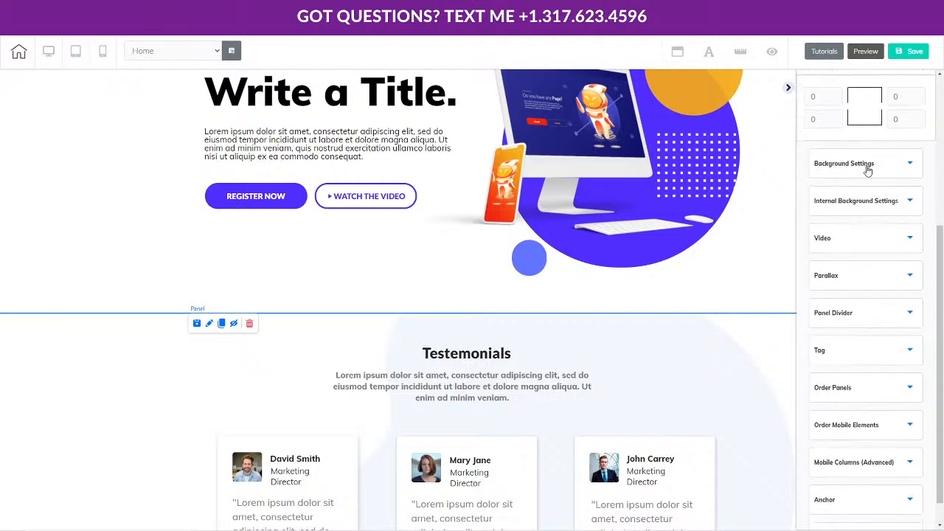
# Replace the Testemonials panel's background image with the "plans banner" image from the user files
pyautogui.click(868, 168)
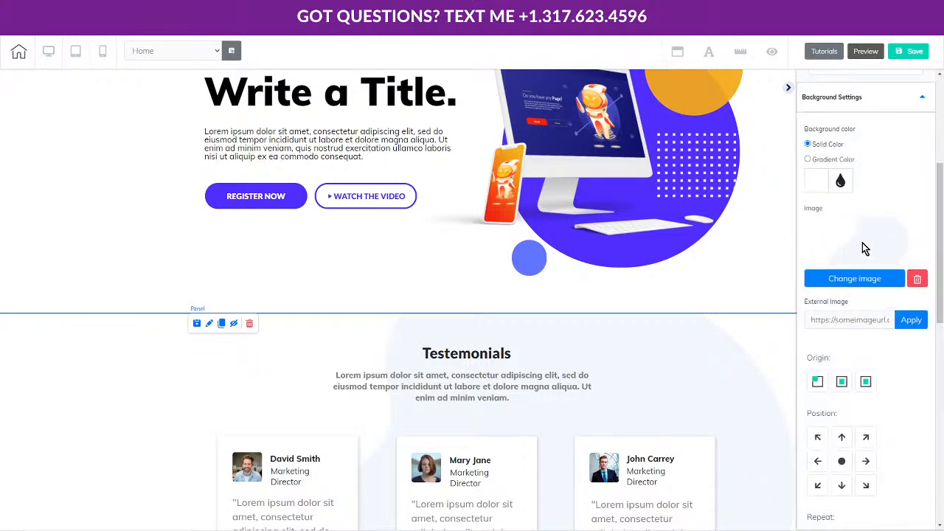
pyautogui.scroll(-3, 759, 394)
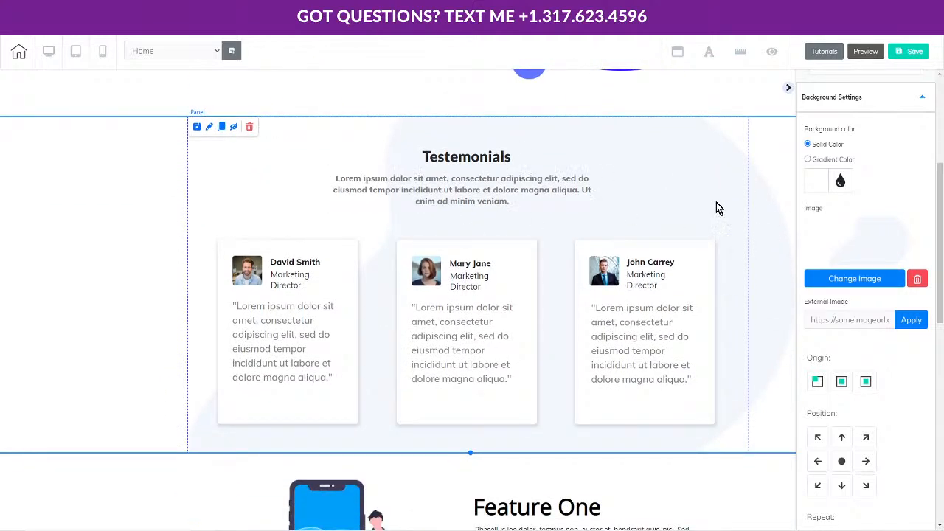
pyautogui.click(847, 278)
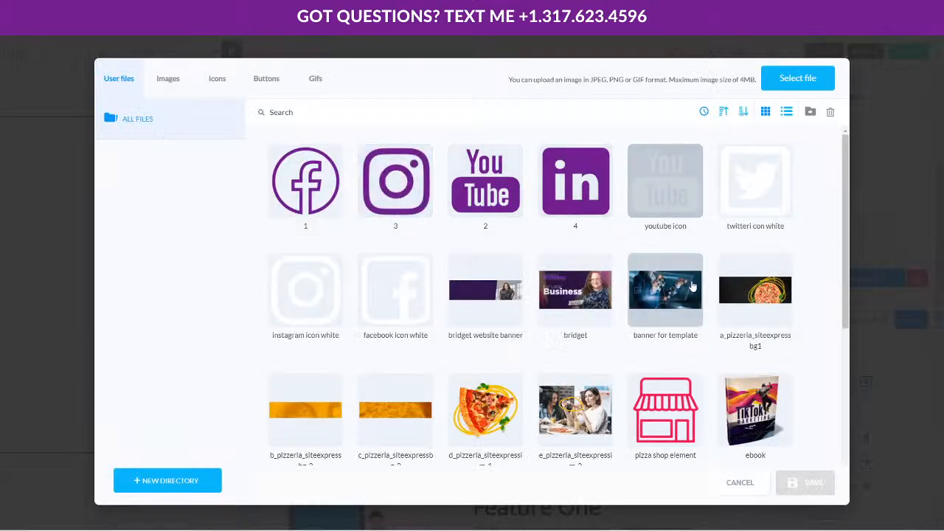
pyautogui.scroll(-6, 692, 284)
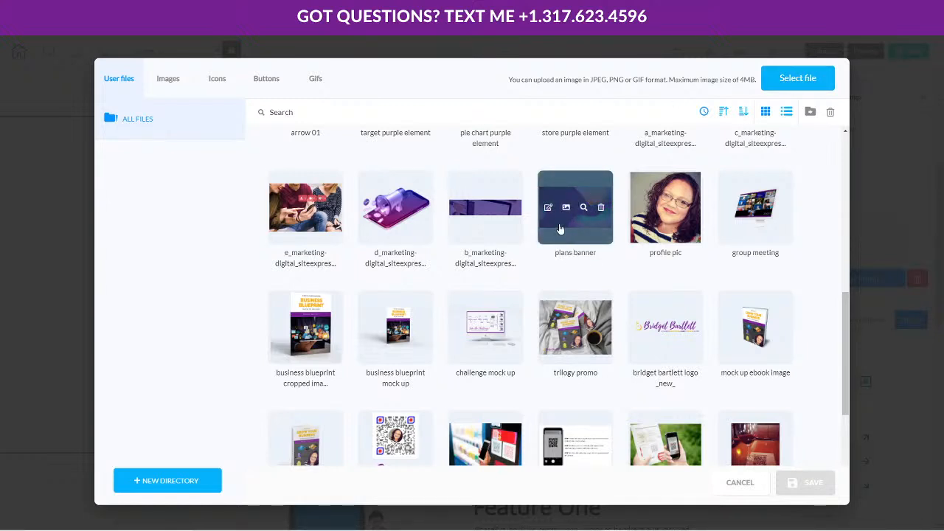
pyautogui.moveTo(575, 235)
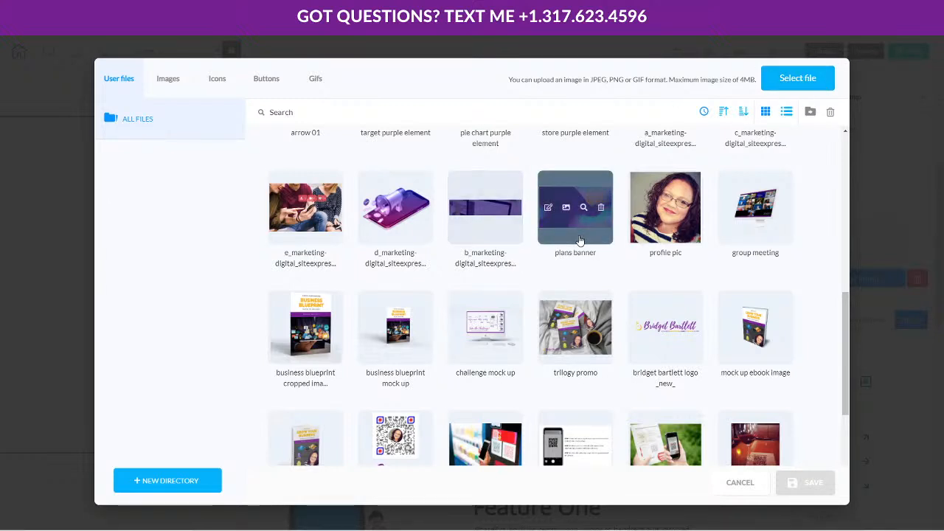
pyautogui.click(574, 230)
pyautogui.click(808, 482)
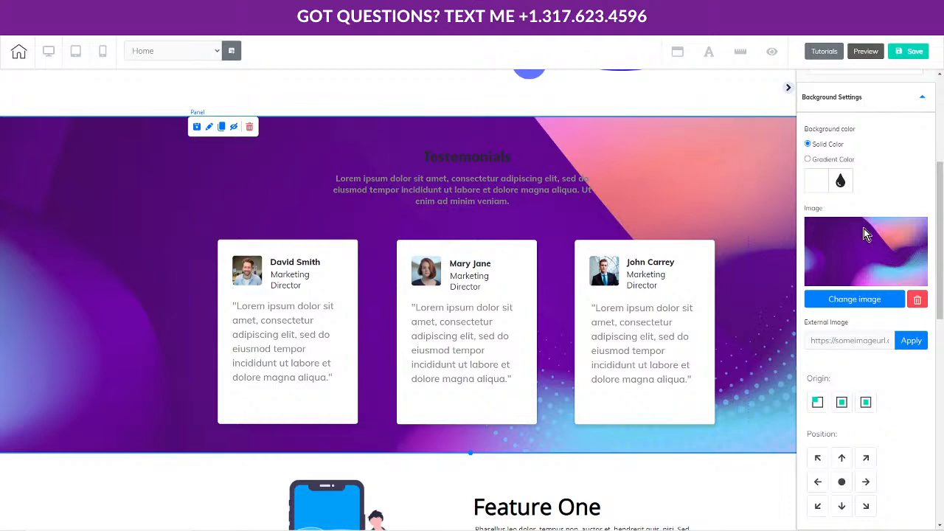
# Set the Testemonials panel's background image to Keep Fixed when scrolling, after trying Scroll Together
pyautogui.scroll(-2, 853, 233)
pyautogui.scroll(-3, 922, 335)
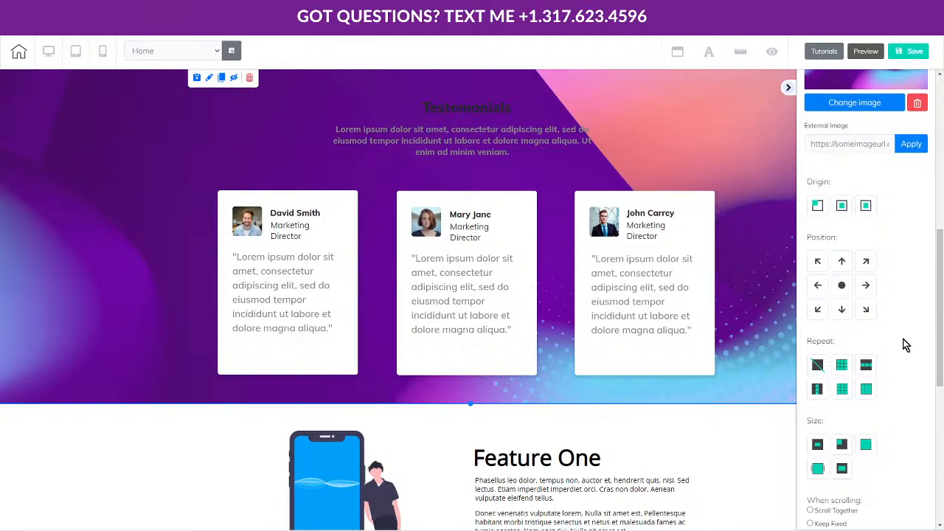
pyautogui.scroll(-6, 927, 362)
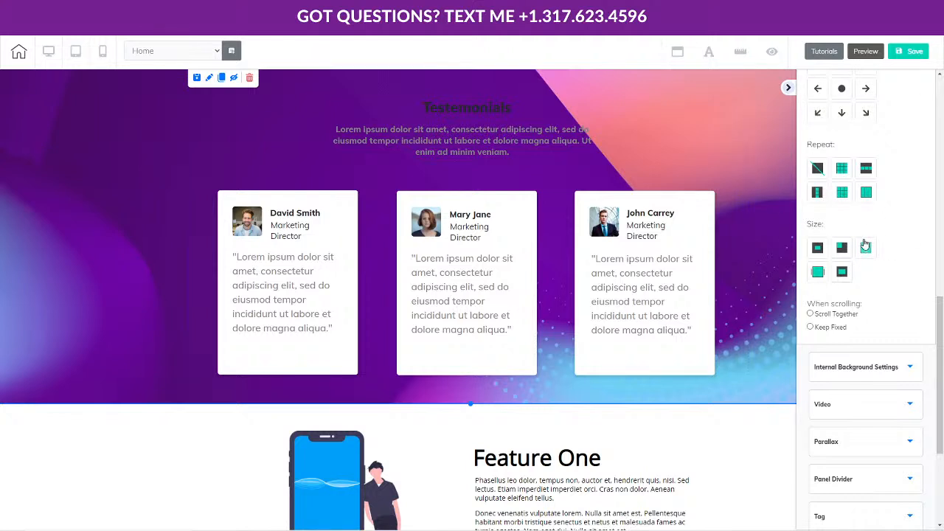
pyautogui.click(810, 313)
pyautogui.scroll(1, 750, 298)
pyautogui.click(809, 328)
# Examine how the Testemonials panel's fixed background behaves while the page moves between the title and Feature One sections
pyautogui.scroll(2, 774, 355)
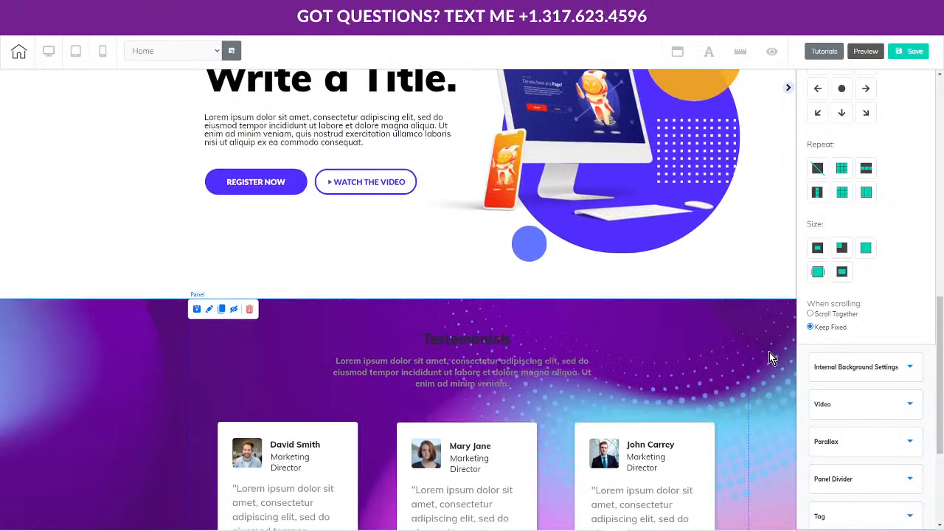
pyautogui.scroll(-4, 769, 352)
pyautogui.scroll(4, 769, 352)
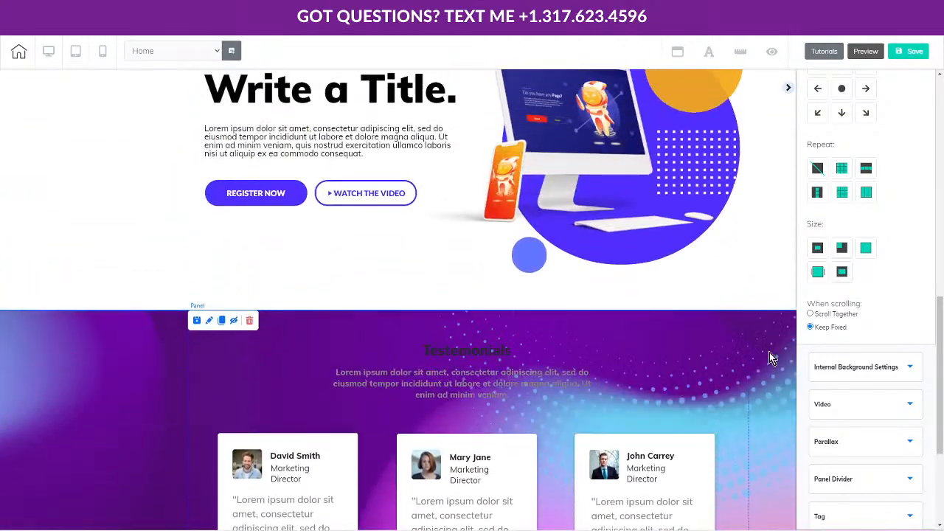
pyautogui.scroll(-5, 769, 352)
pyautogui.scroll(3, 769, 353)
pyautogui.scroll(2, 769, 360)
pyautogui.scroll(-5, 769, 359)
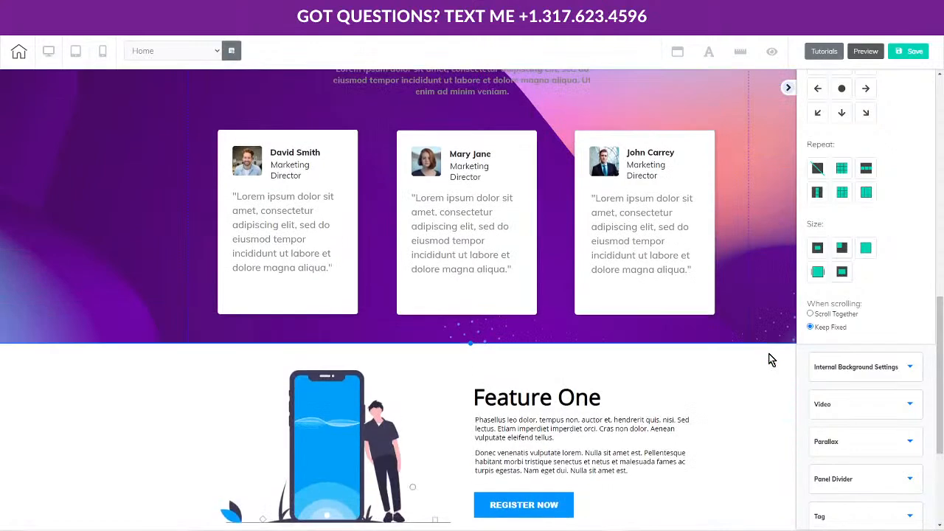
pyautogui.scroll(3, 769, 359)
pyautogui.scroll(-3, 768, 359)
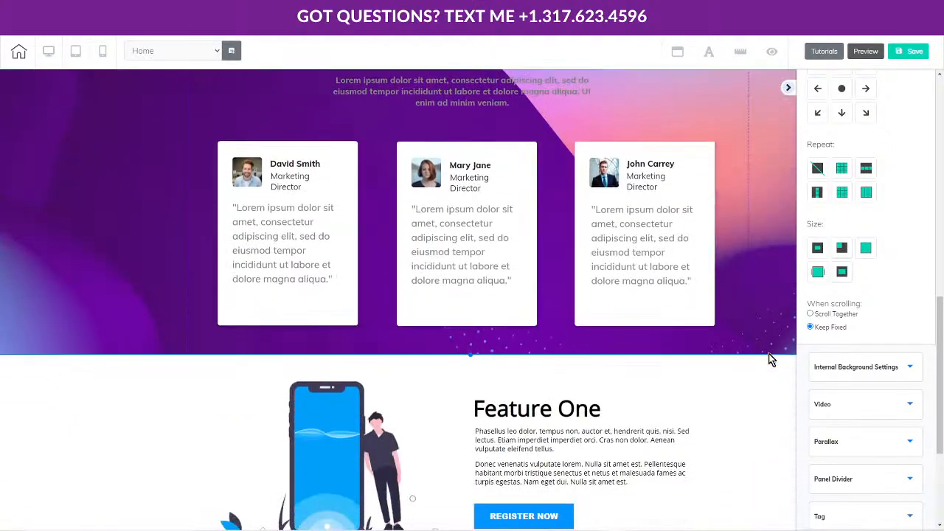
pyautogui.scroll(3, 769, 359)
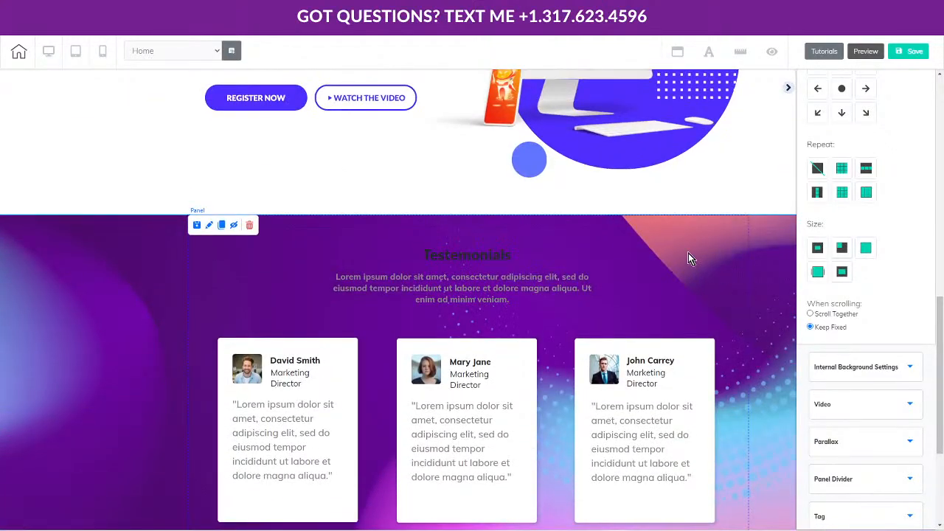
# Try a pink solid color as the Testemonials panel's internal background and return it to full transparency
pyautogui.click(885, 368)
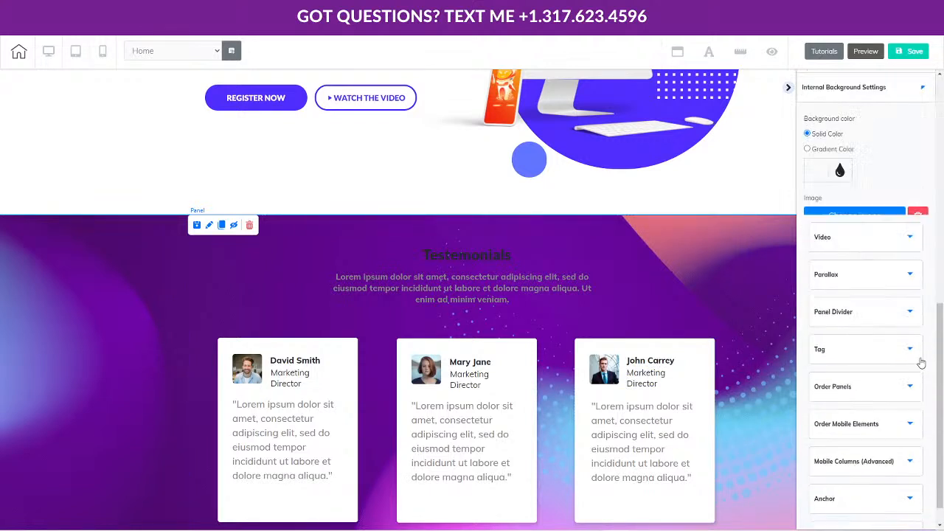
pyautogui.scroll(1, 885, 229)
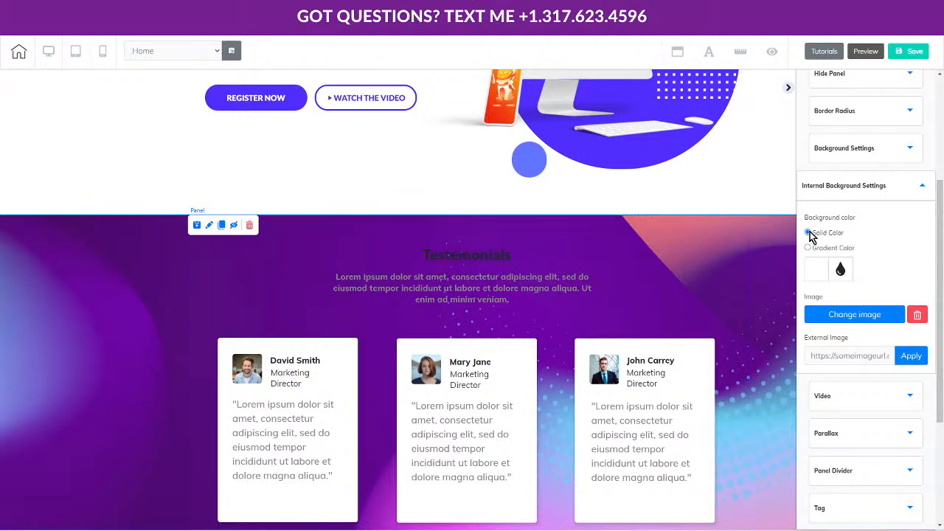
pyautogui.click(816, 270)
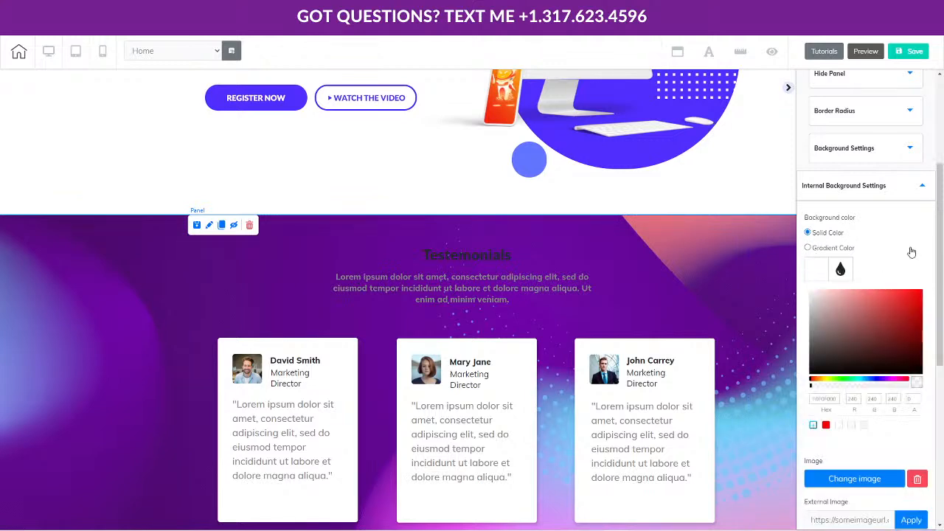
pyautogui.moveTo(811, 388); pyautogui.dragTo(913, 385)
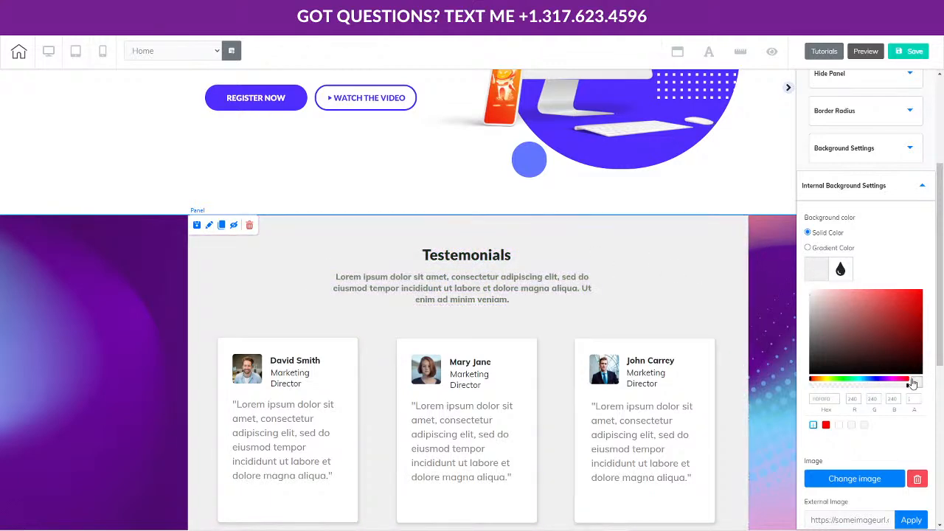
pyautogui.moveTo(907, 389)
pyautogui.mouseDown()
pyautogui.moveTo(821, 391)
pyautogui.moveTo(899, 385)
pyautogui.mouseUp()
pyautogui.click(899, 311)
pyautogui.click(898, 301)
pyautogui.click(879, 329)
pyautogui.click(852, 303)
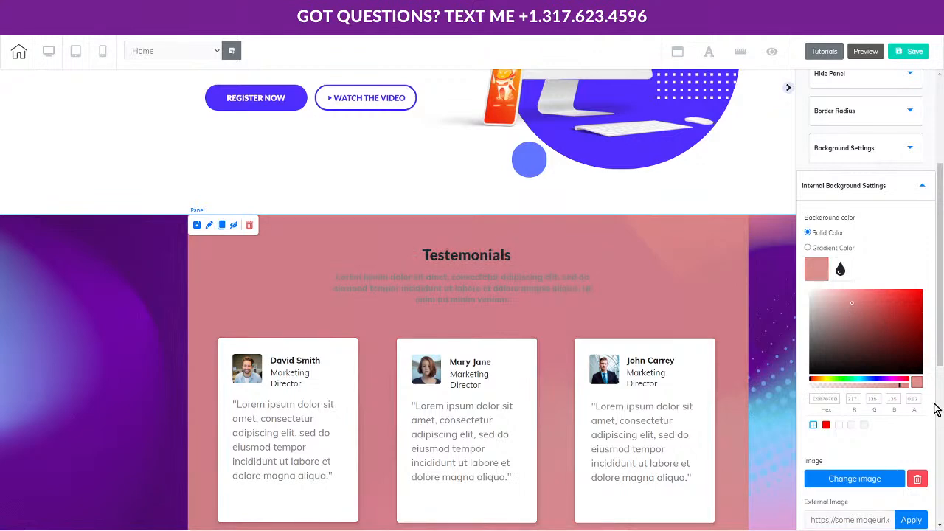
pyautogui.scroll(-2, 910, 421)
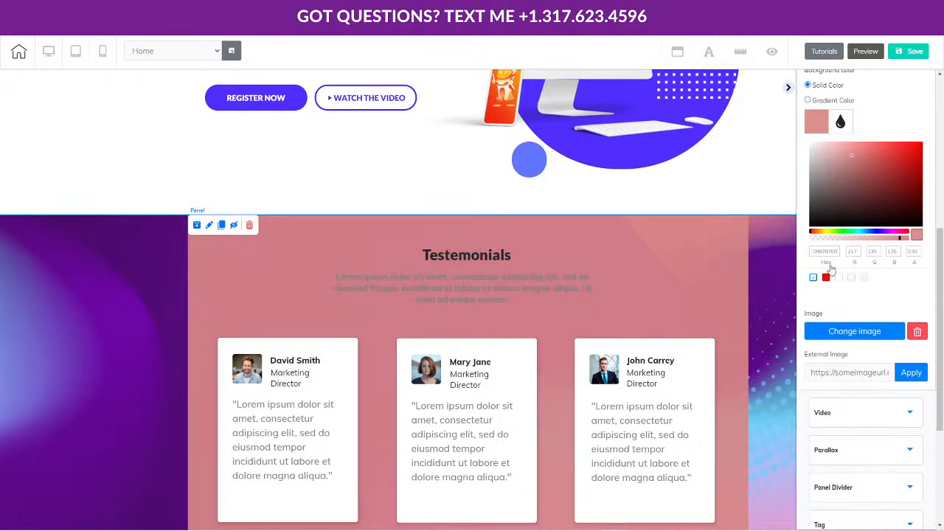
pyautogui.moveTo(903, 241); pyautogui.dragTo(802, 250)
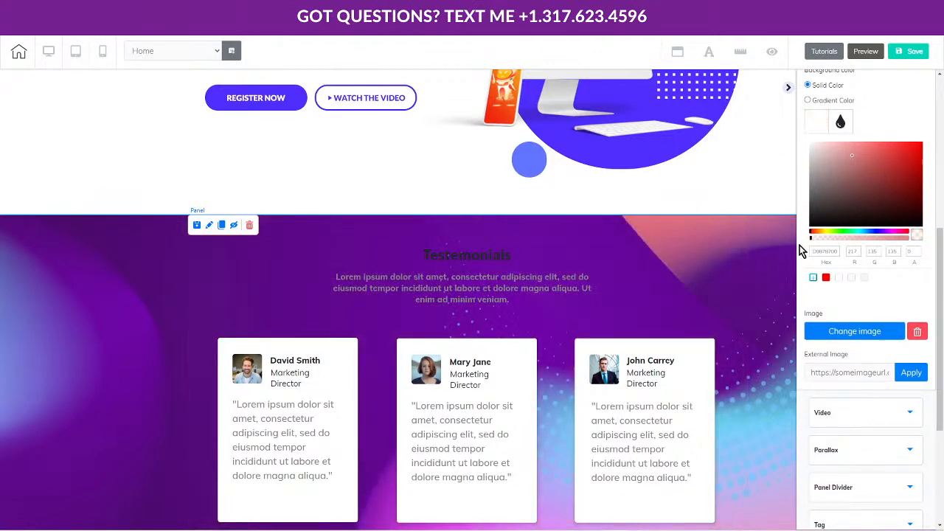
# Examine the Video and Parallax settings of the Testemonials panel
pyautogui.scroll(-3, 868, 304)
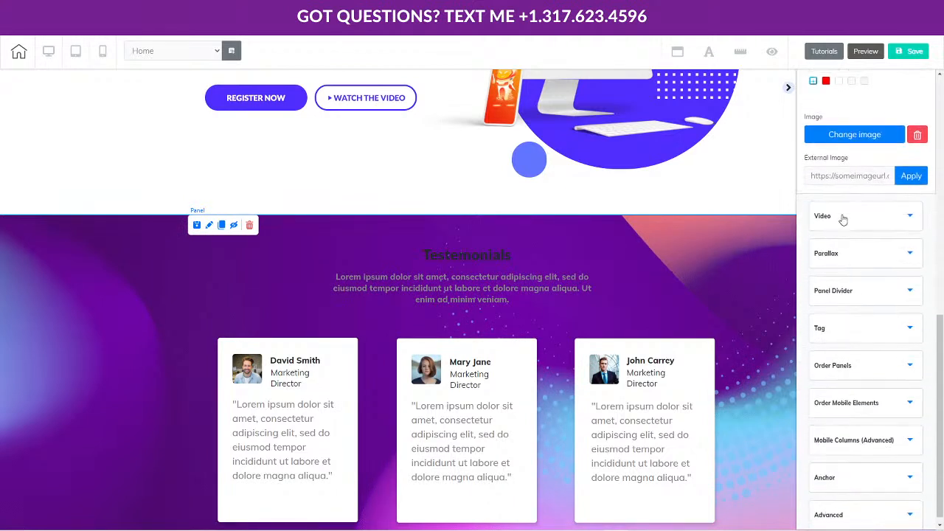
pyautogui.click(840, 216)
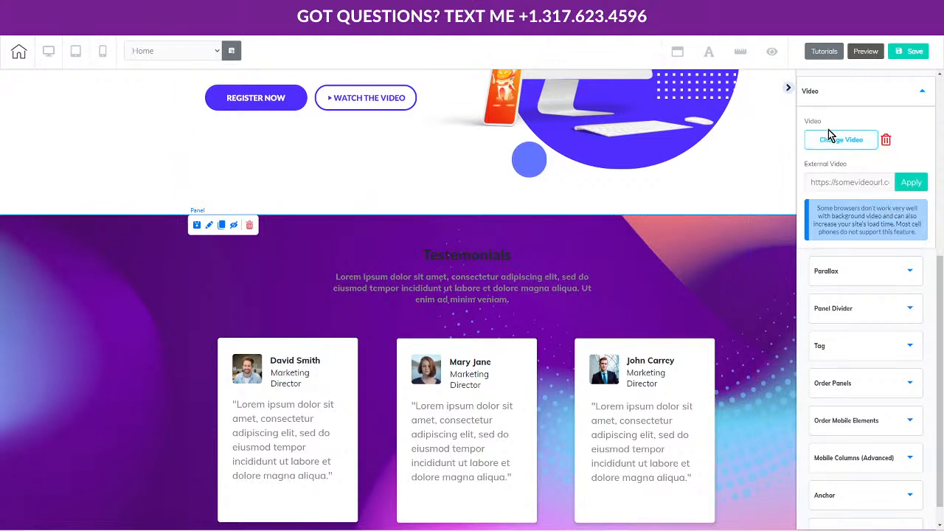
pyautogui.click(848, 274)
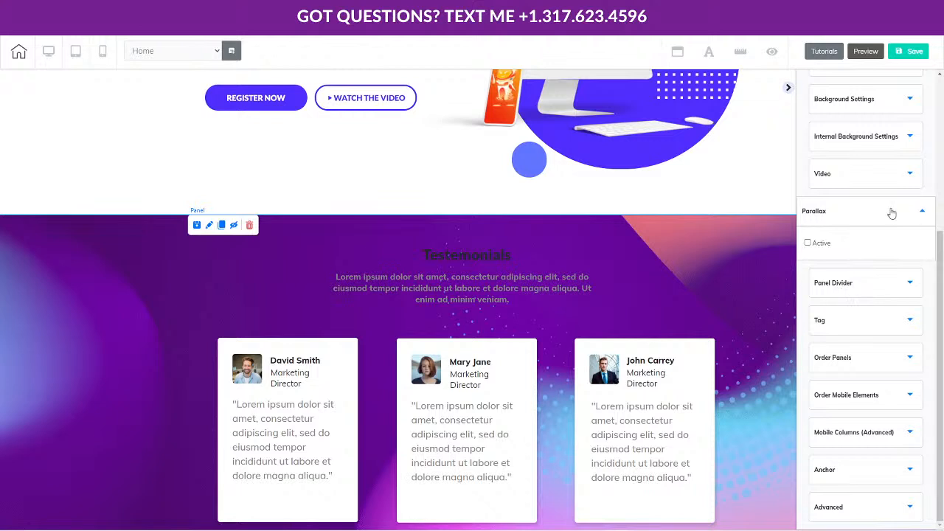
# Activate the Testemonials panel's divider with the Waves Floating effect and set its second color to grey B7B7B7
pyautogui.click(845, 286)
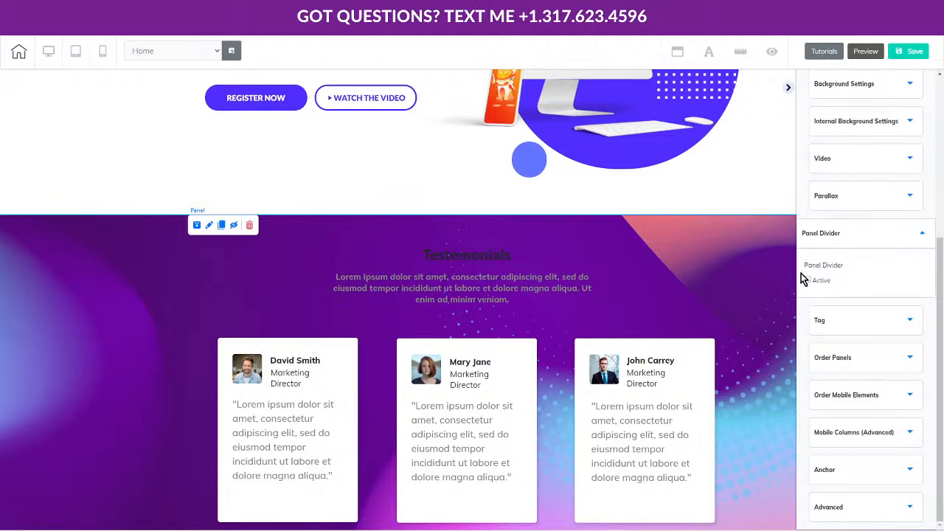
pyautogui.scroll(-3, 752, 297)
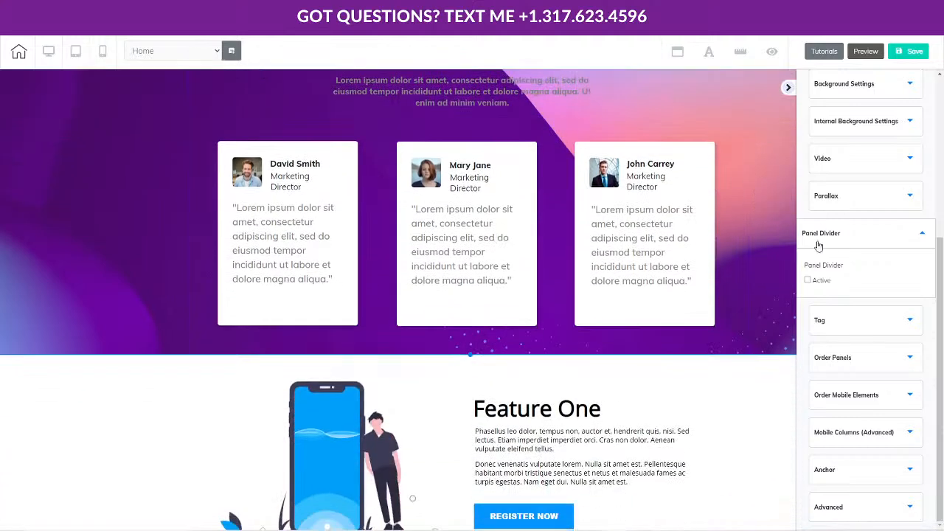
pyautogui.click(809, 281)
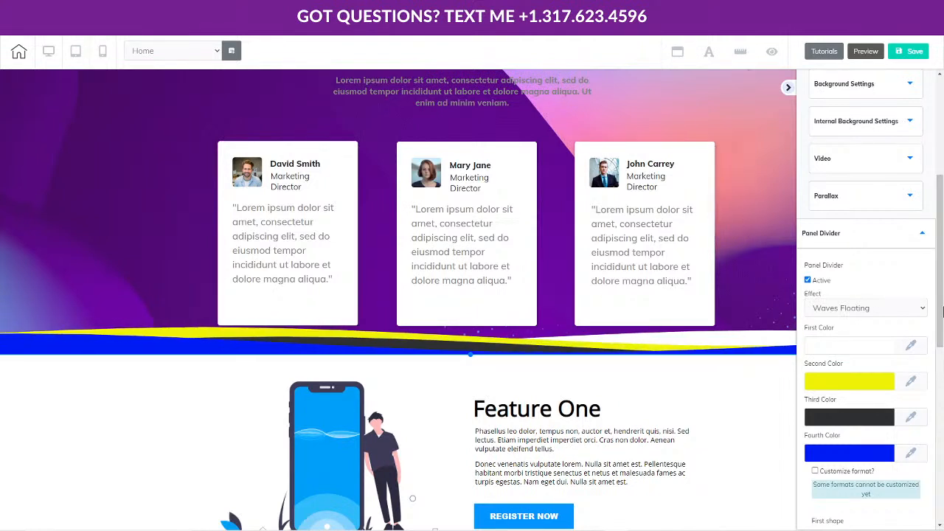
pyautogui.click(850, 383)
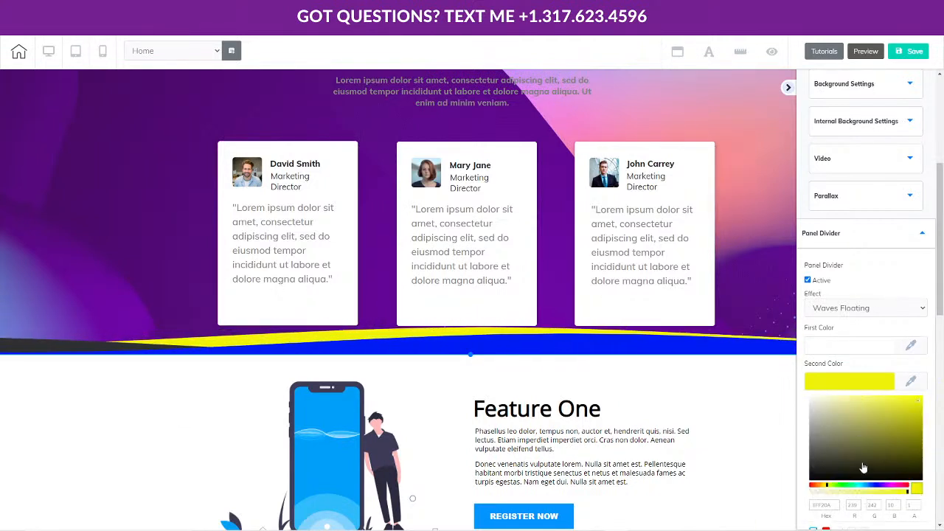
pyautogui.click(876, 485)
pyautogui.moveTo(884, 464); pyautogui.dragTo(800, 419)
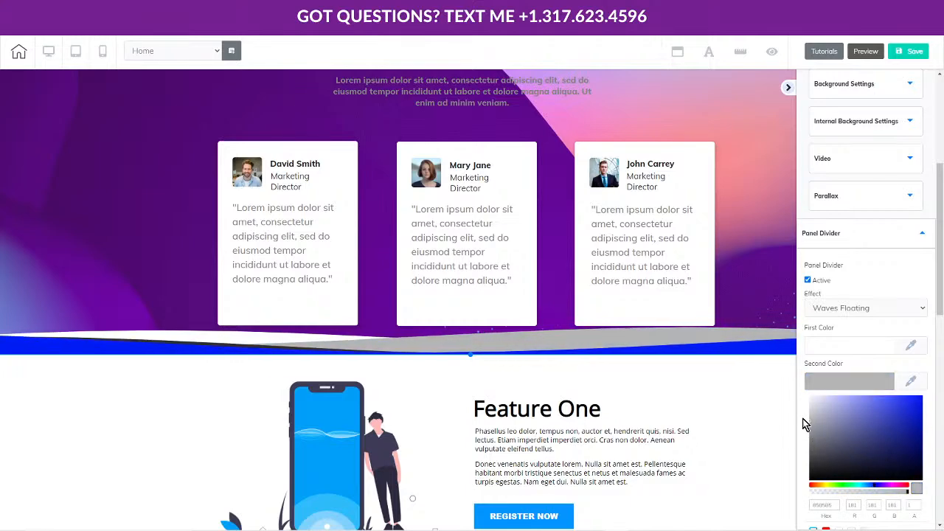
pyautogui.scroll(-2, 884, 467)
# Set the panel divider's third color to blue 0F76DC
pyautogui.click(848, 430)
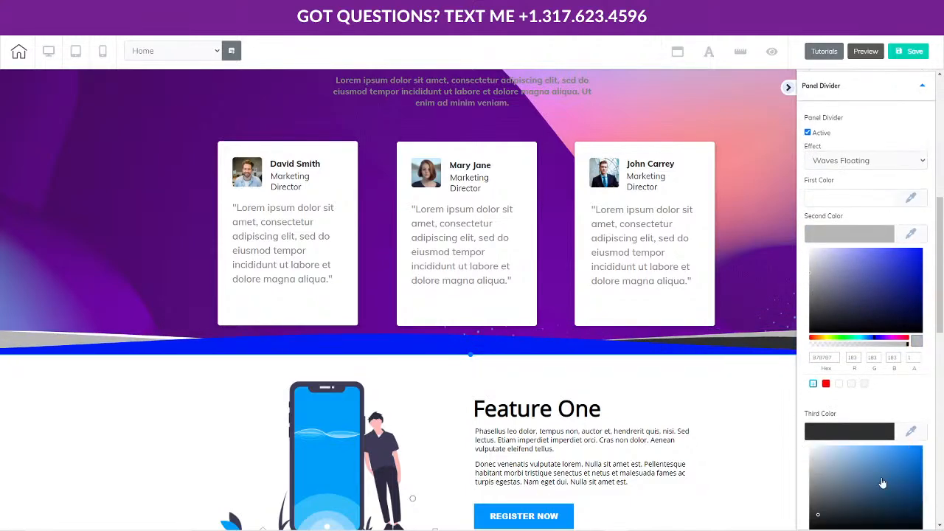
pyautogui.click(910, 461)
pyautogui.scroll(1, 919, 402)
pyautogui.scroll(-3, 913, 413)
pyautogui.scroll(1, 896, 458)
pyautogui.scroll(-2, 877, 496)
pyautogui.scroll(4, 848, 413)
# Set the divider effect to Big Arrow after trying Drip Down and Waves Fixed, and extend the Testemonials panel's lower edge downward
pyautogui.click(833, 258)
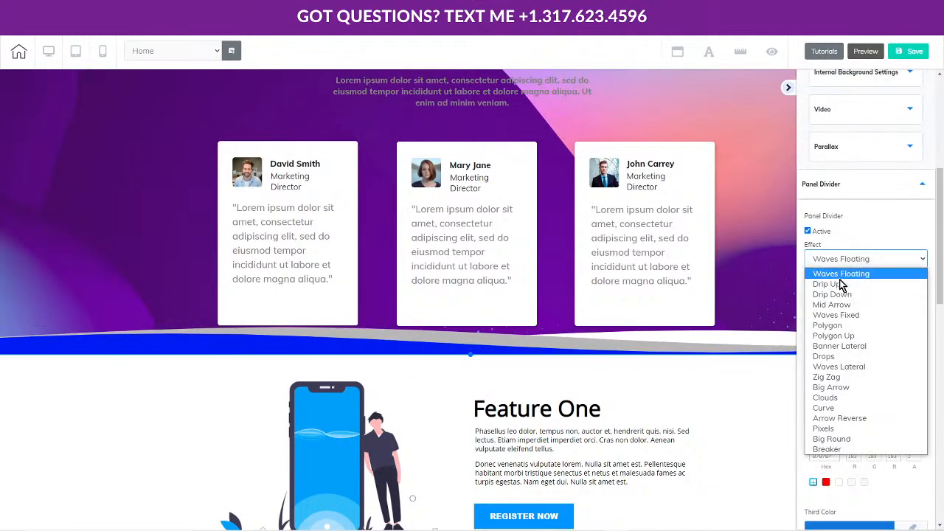
pyautogui.click(833, 295)
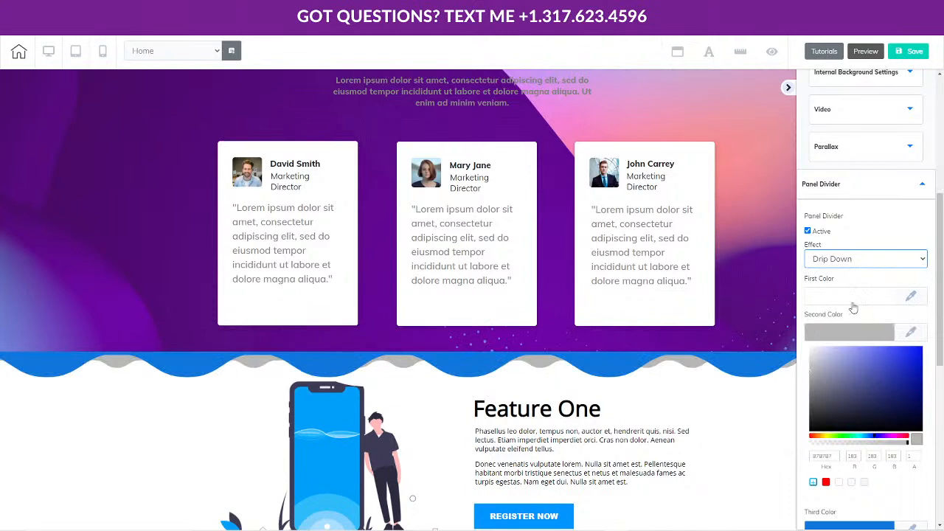
pyautogui.click(822, 254)
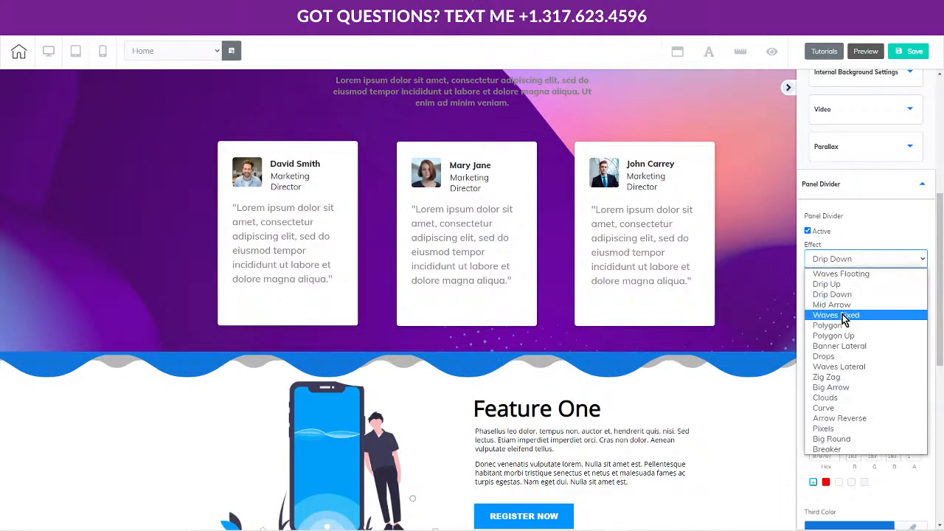
pyautogui.click(833, 314)
pyautogui.click(855, 259)
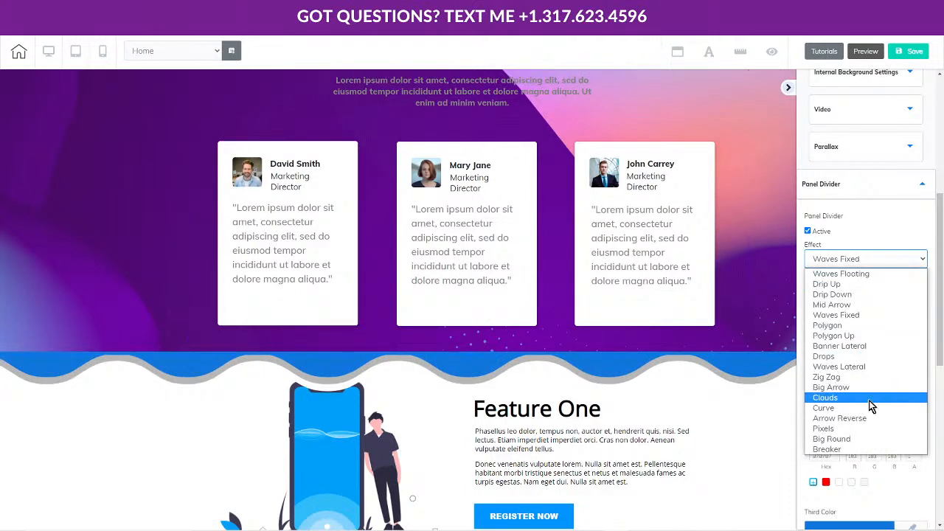
pyautogui.click(856, 387)
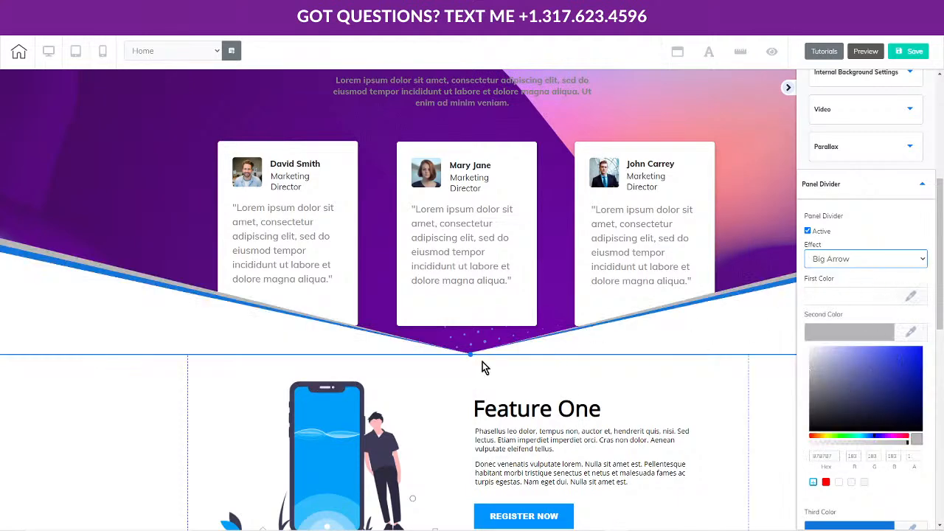
pyautogui.moveTo(470, 354); pyautogui.dragTo(468, 435)
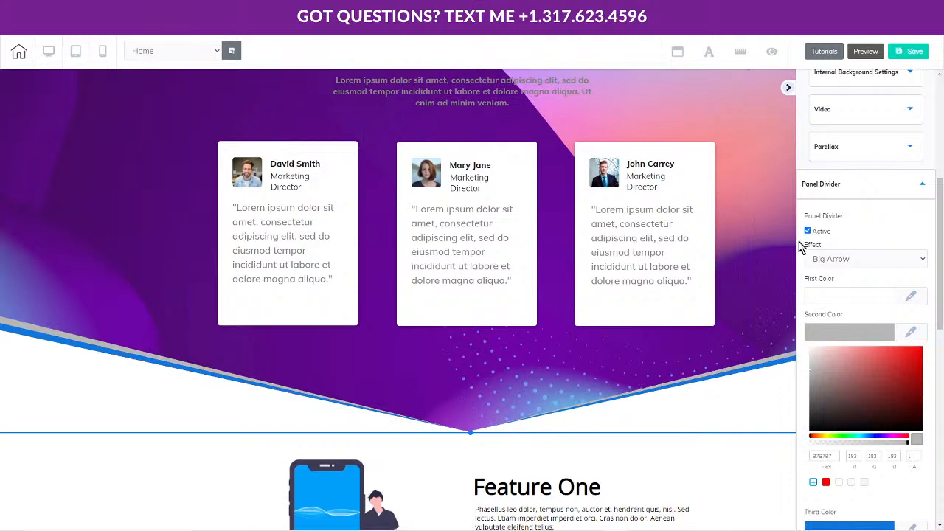
# Examine the divider's custom shape options and the panel's Tag setting
pyautogui.scroll(-5, 918, 324)
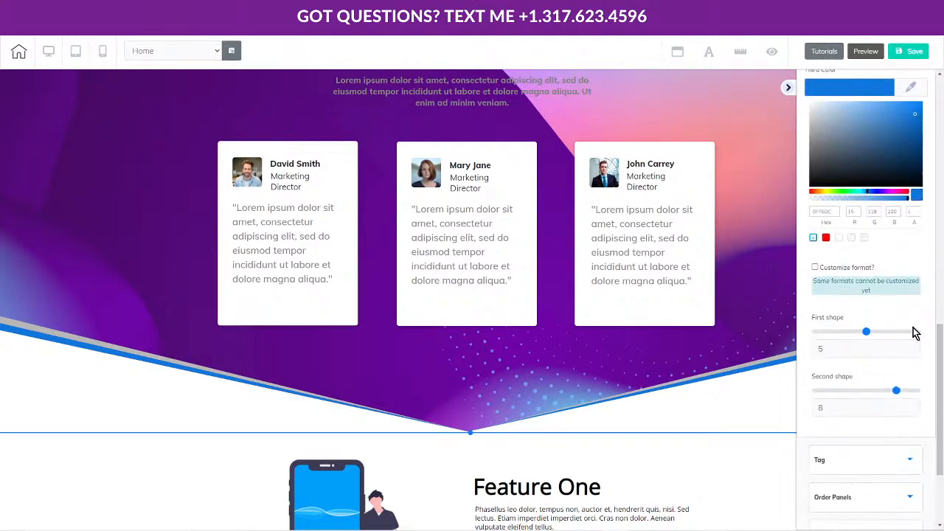
pyautogui.click(837, 319)
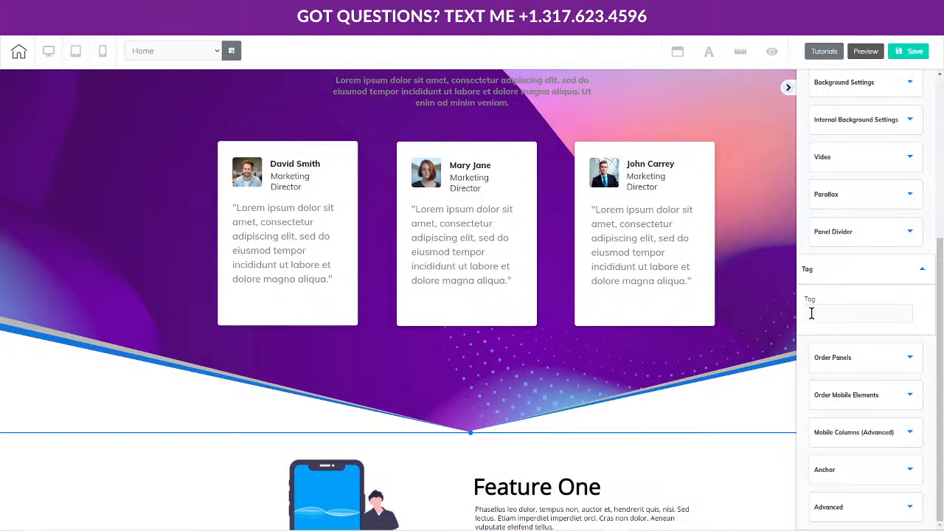
pyautogui.click(811, 314)
# Examine the Order Panels settings, including the panel thumbnails and the Move option
pyautogui.click(886, 365)
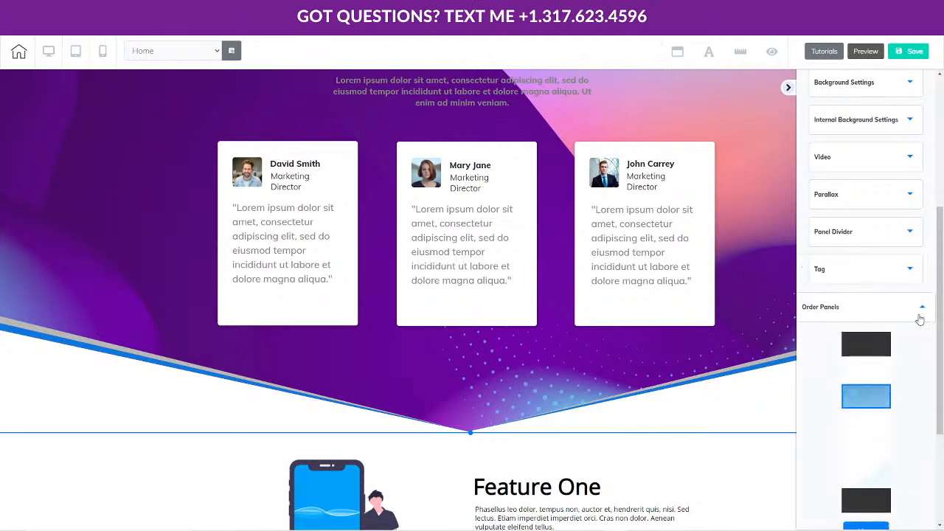
pyautogui.scroll(-3, 941, 341)
pyautogui.scroll(1, 885, 275)
pyautogui.scroll(-1, 899, 284)
pyautogui.scroll(3, 900, 295)
pyautogui.scroll(-3, 860, 354)
pyautogui.scroll(3, 884, 246)
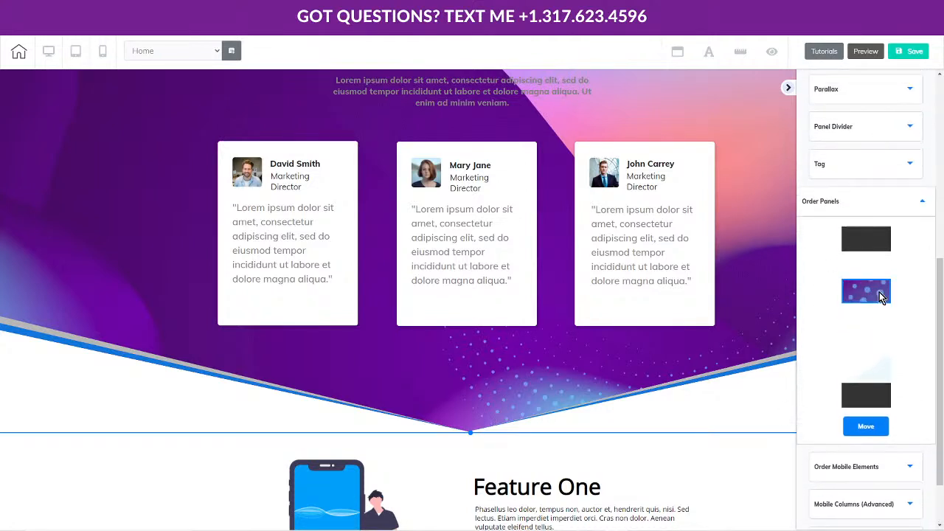
pyautogui.scroll(-3, 869, 343)
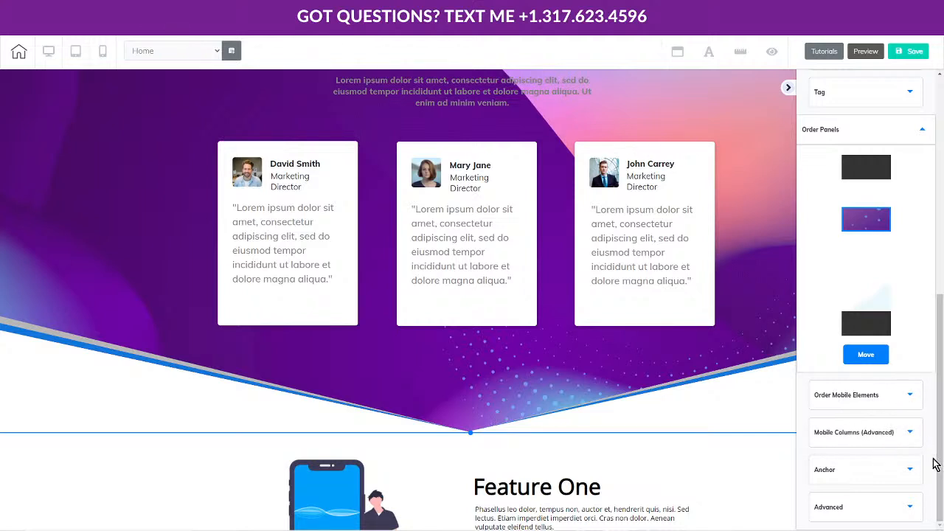
# Examine the panel's Anchor settings and the Advanced option for saving it as a personal element
pyautogui.click(898, 473)
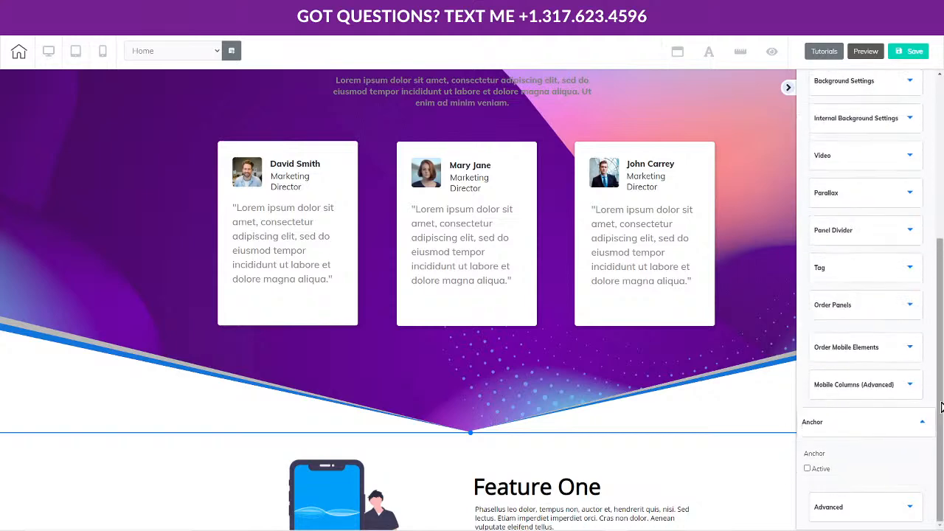
pyautogui.scroll(5, 765, 375)
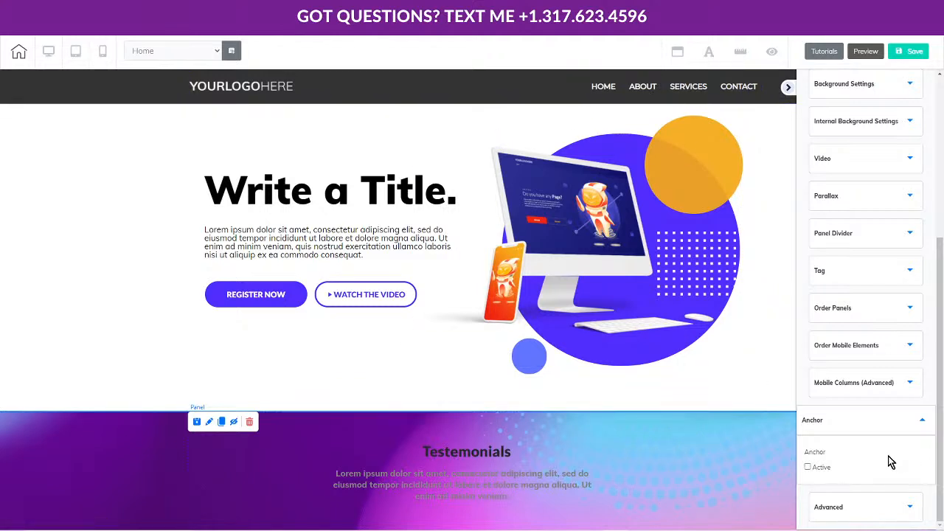
pyautogui.click(878, 512)
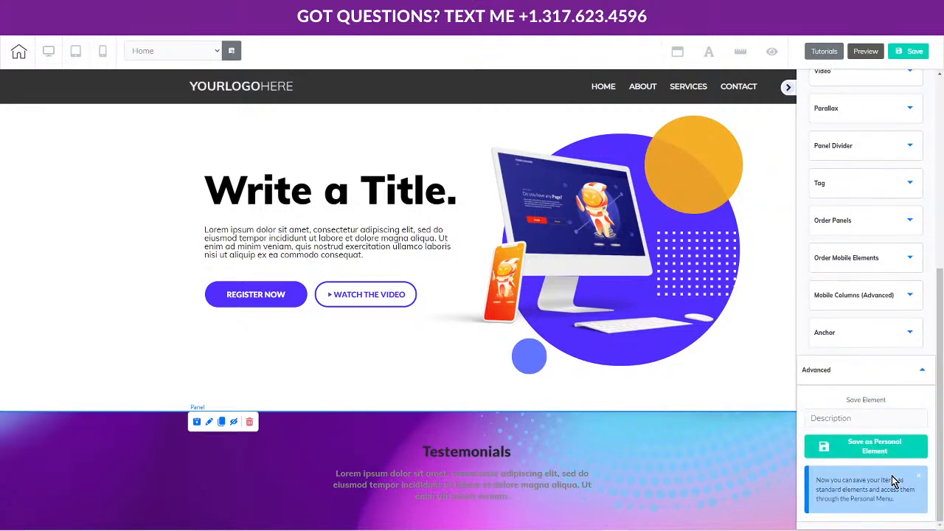
pyautogui.scroll(-2, 714, 445)
pyautogui.scroll(-2, 714, 444)
pyautogui.scroll(2, 766, 377)
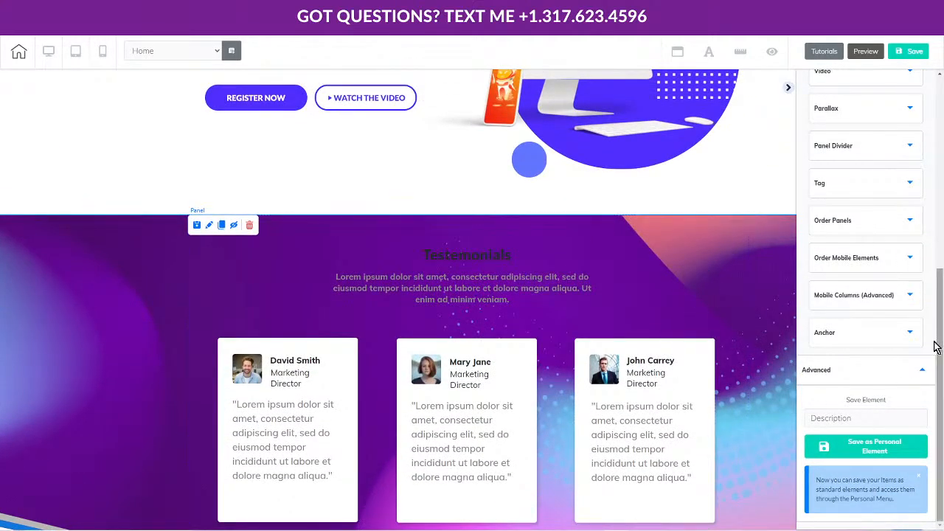
pyautogui.scroll(3, 934, 381)
pyautogui.scroll(-3, 931, 331)
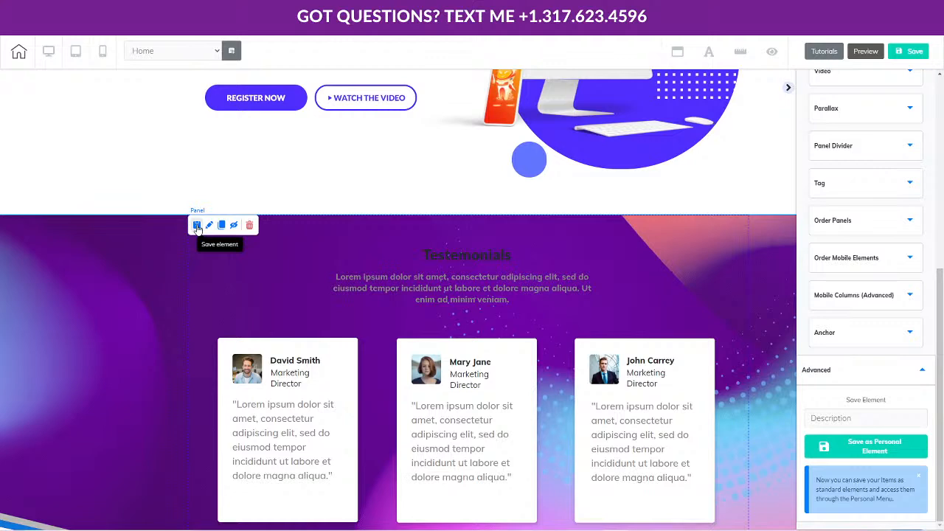
# Save the Testemonials panel as a personal element described as "Example Panel" and open the personal panels list
pyautogui.click(198, 228)
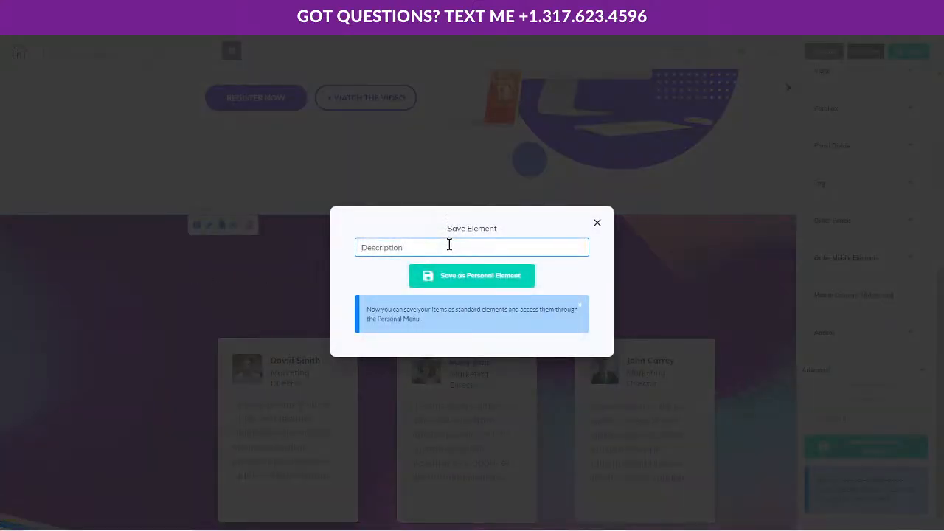
pyautogui.write('Example Panel')
pyautogui.click(456, 278)
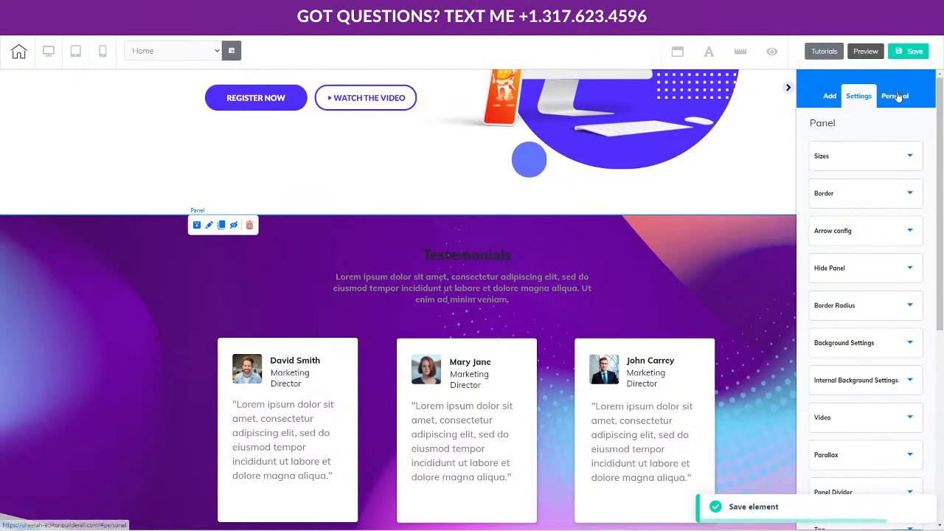
pyautogui.click(897, 96)
pyautogui.click(825, 130)
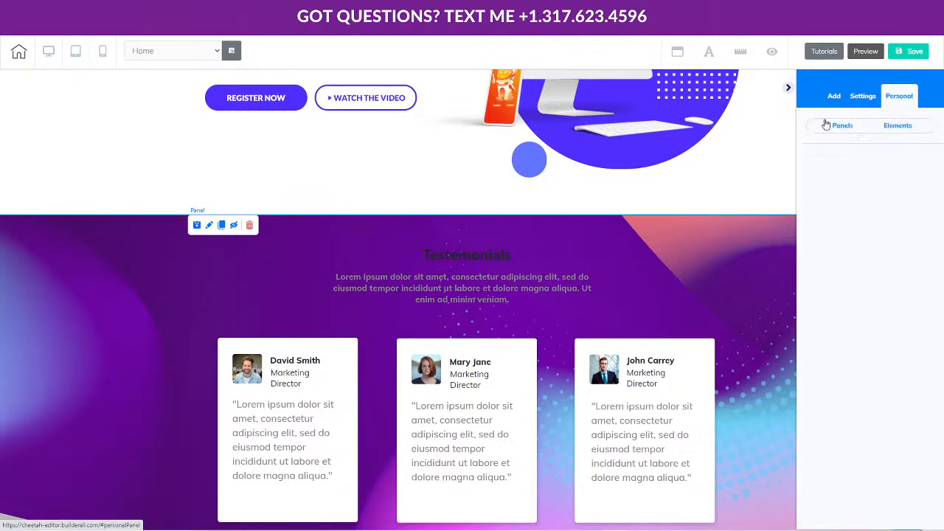
# Add the saved Sample Panel from the personal panels list to the page
pyautogui.click(924, 123)
pyautogui.click(842, 128)
pyautogui.click(840, 160)
pyautogui.scroll(-1, 848, 362)
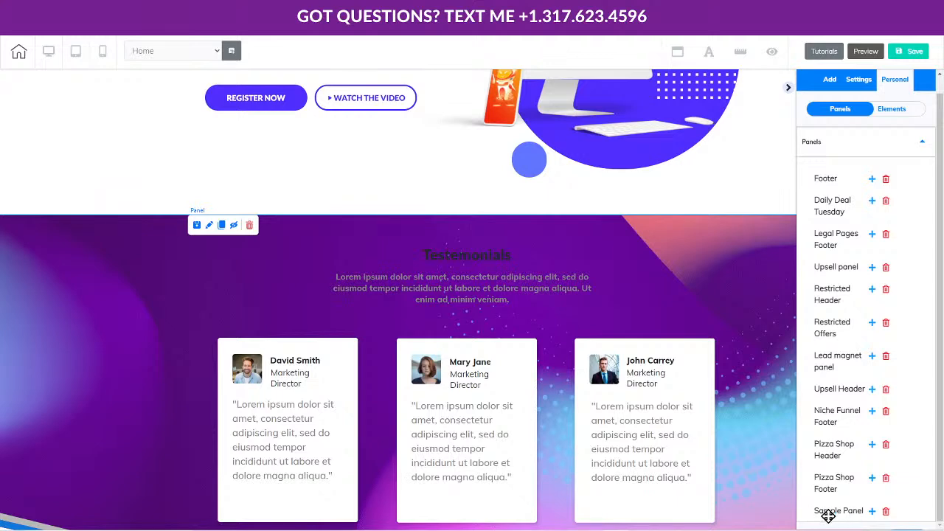
pyautogui.scroll(-3, 781, 461)
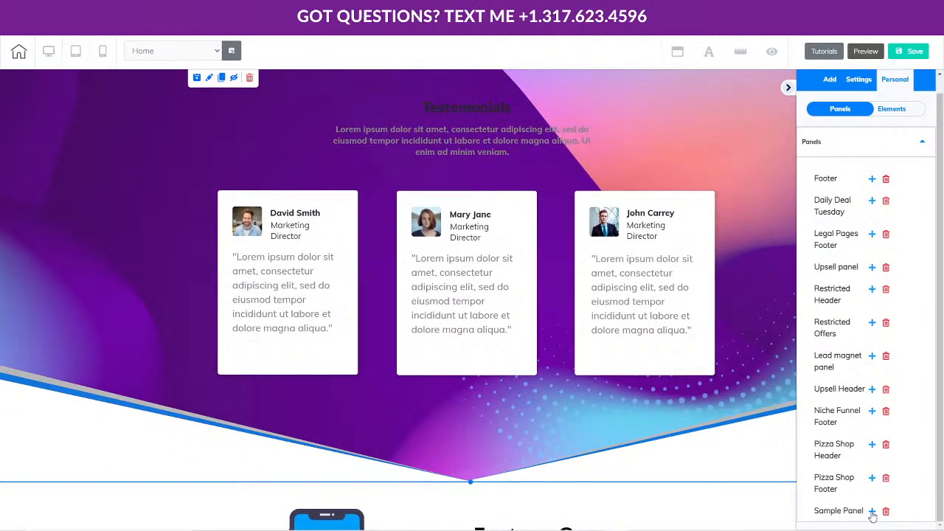
pyautogui.click(871, 512)
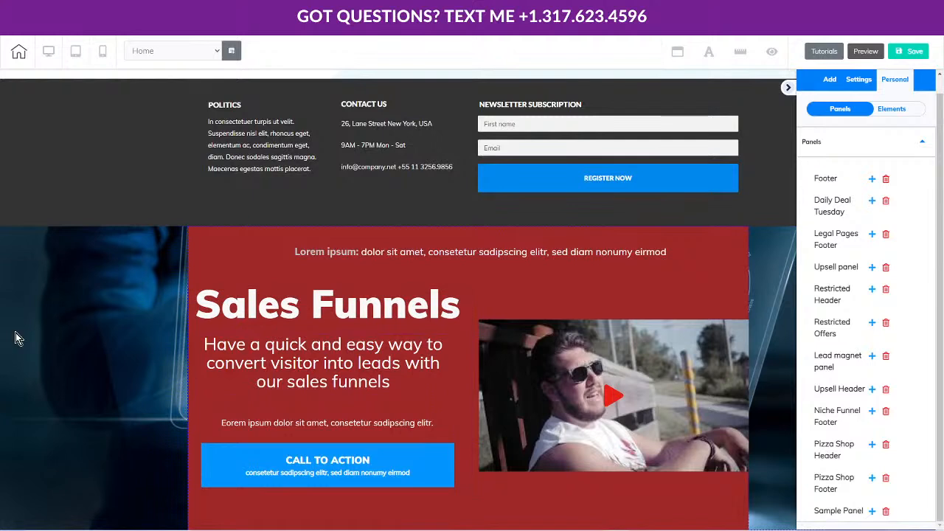
# Delete the newly added Sales Funnels panel below the footer
pyautogui.click(53, 300)
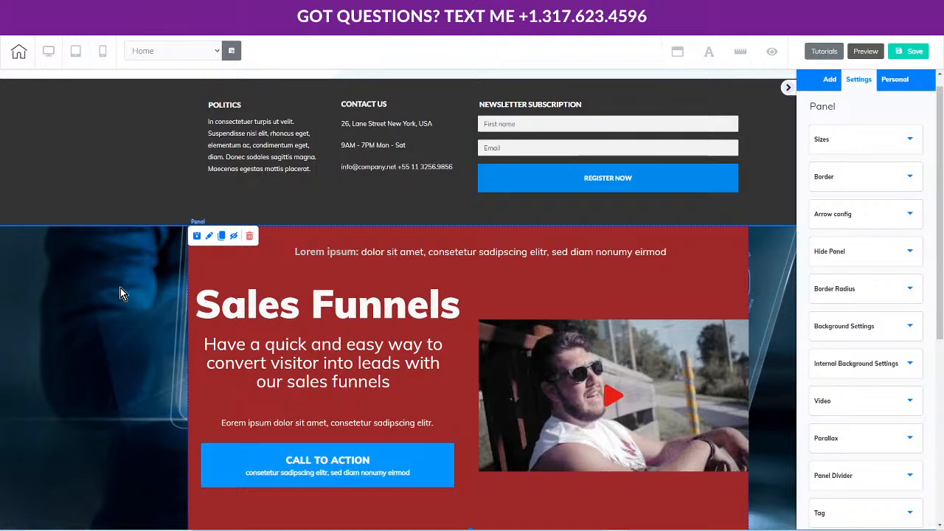
pyautogui.click(249, 236)
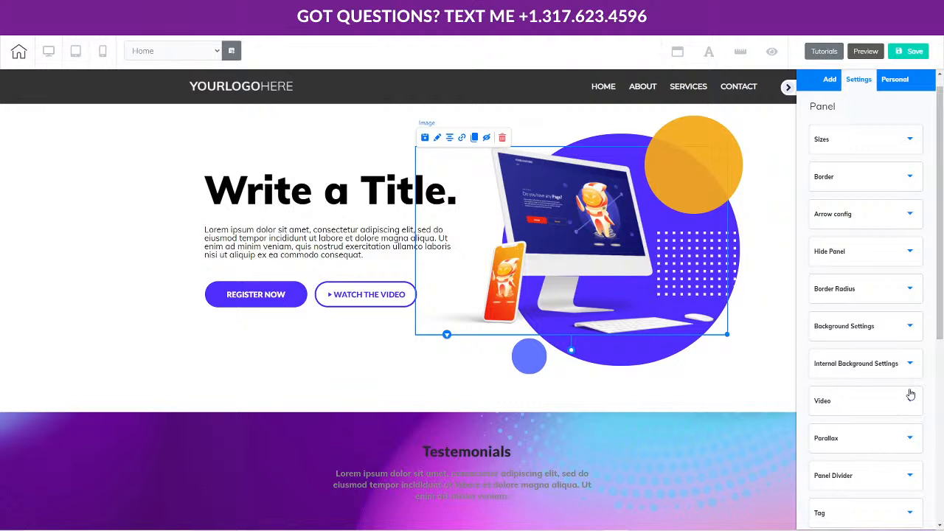
pyautogui.scroll(-5, 909, 395)
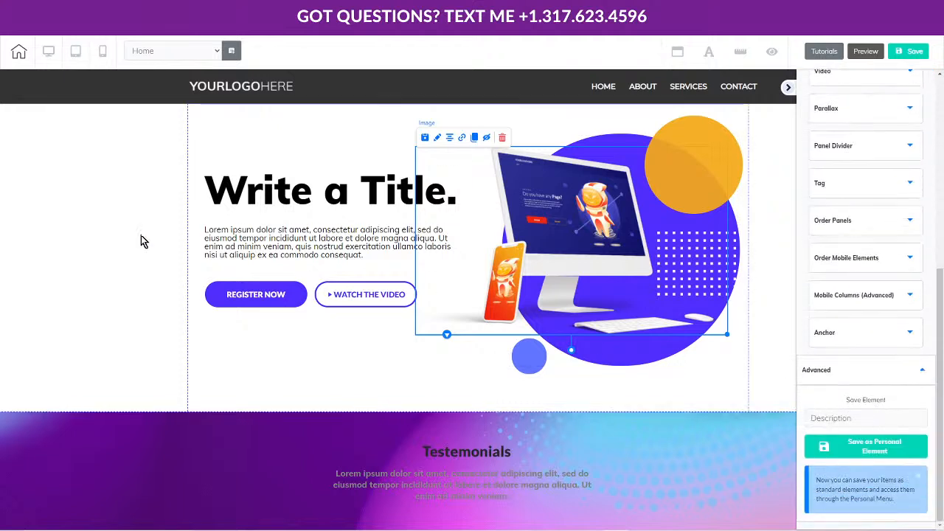
# Switch to the mobile view and examine how the page's panels and elements stack from the header to Feature Three
pyautogui.click(103, 52)
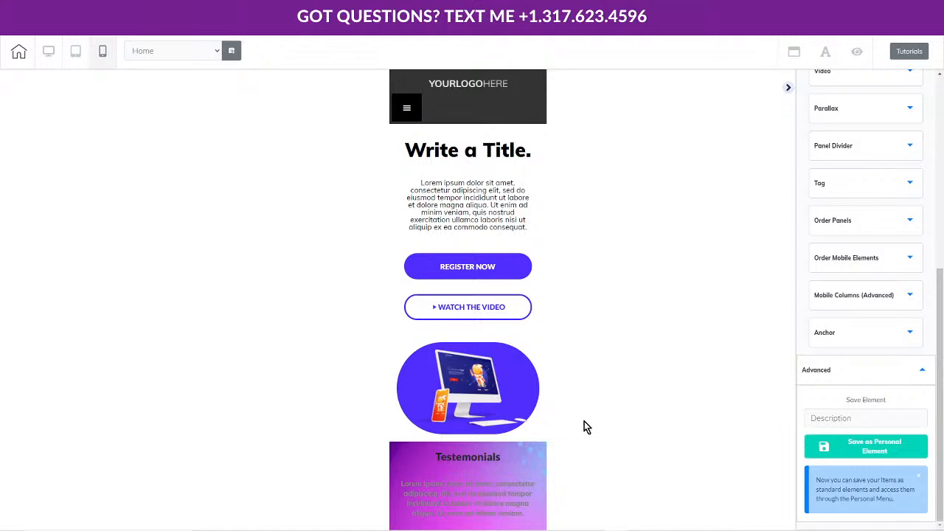
pyautogui.scroll(-10, 574, 409)
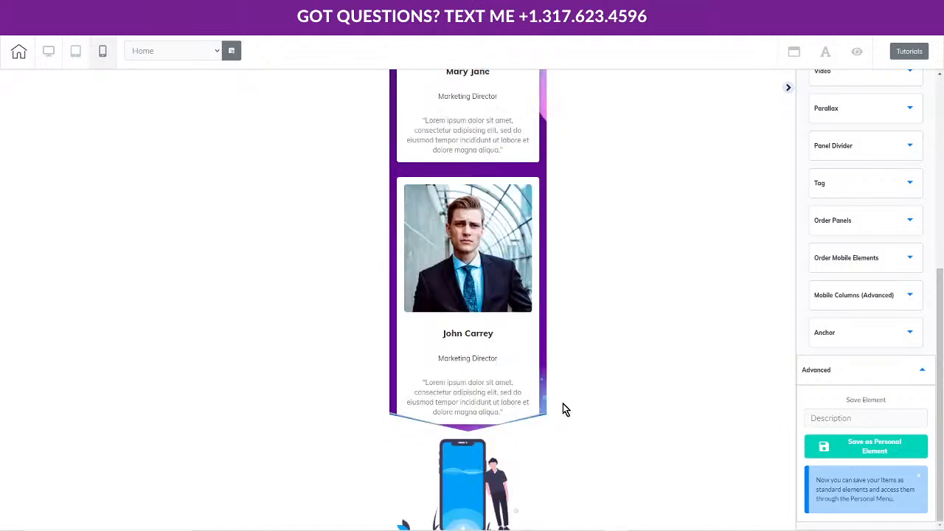
pyautogui.scroll(4, 567, 407)
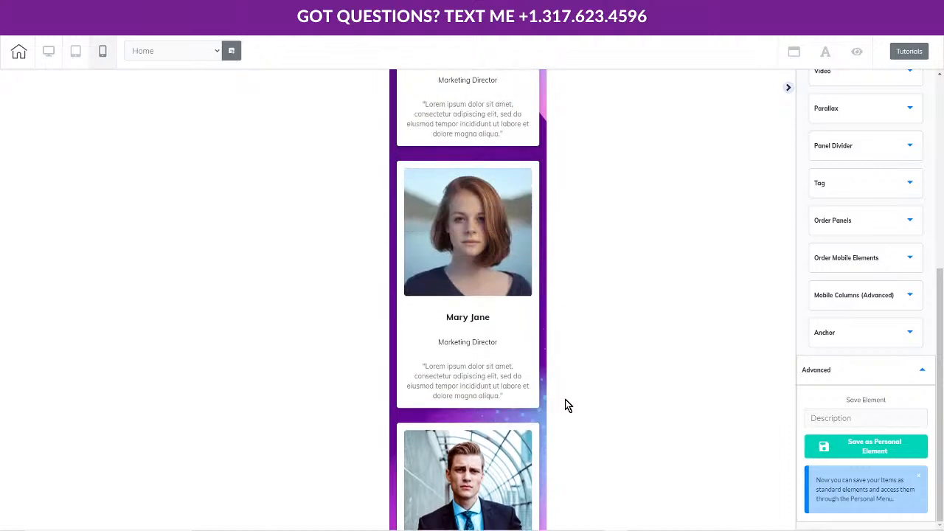
pyautogui.scroll(3, 569, 405)
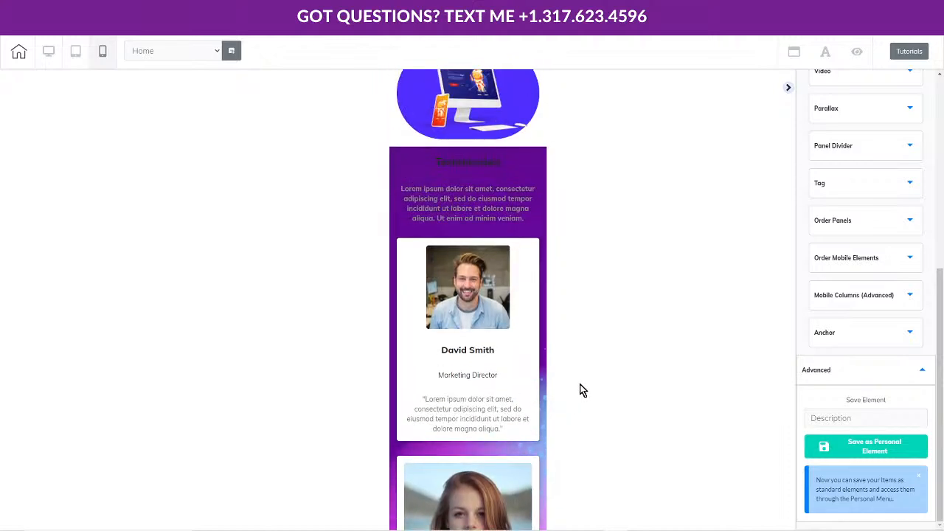
pyautogui.scroll(1, 582, 390)
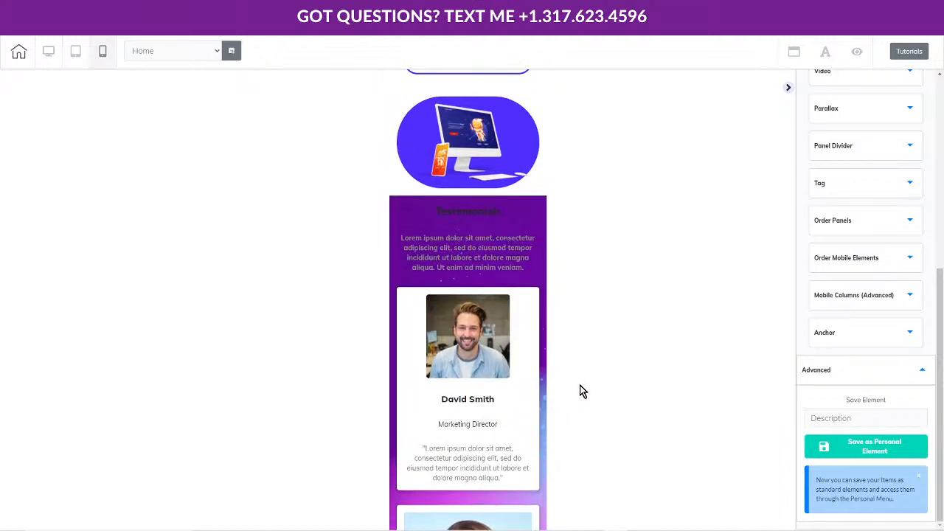
pyautogui.scroll(-4, 579, 387)
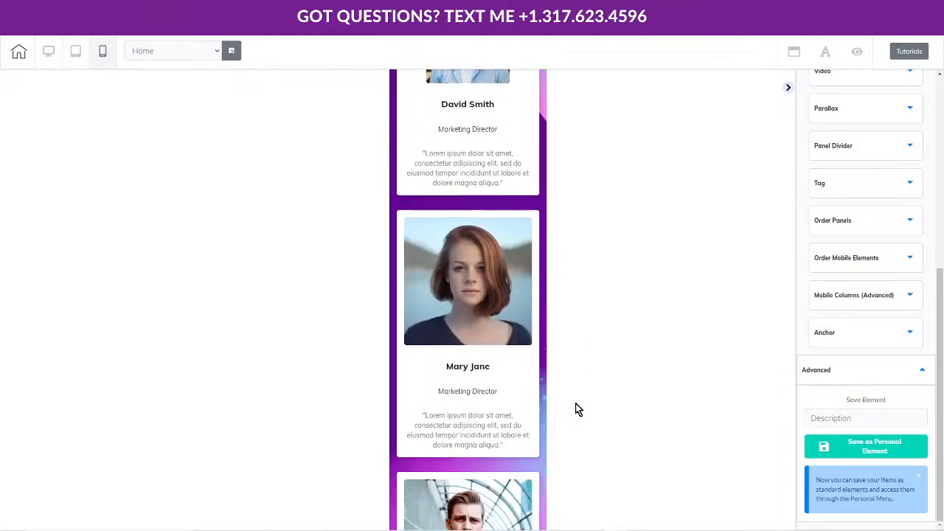
pyautogui.scroll(-3, 579, 398)
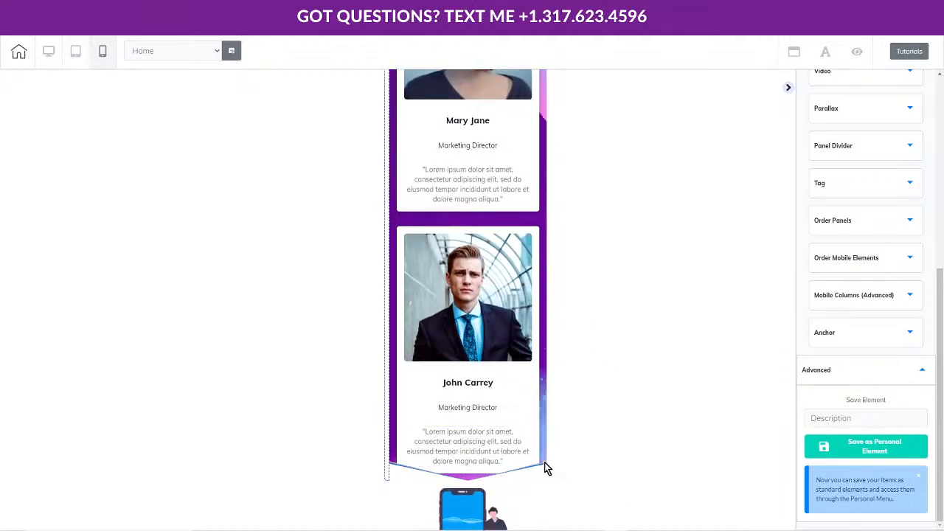
pyautogui.scroll(-8, 566, 432)
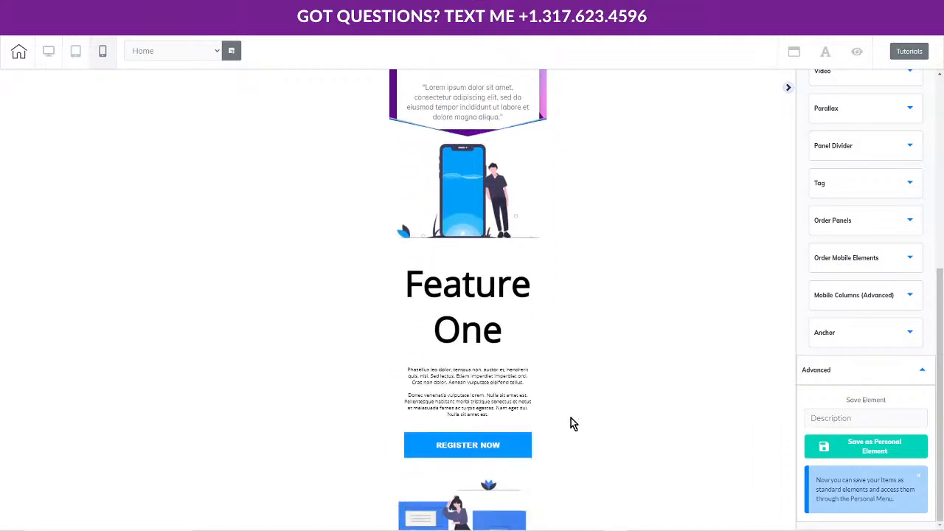
pyautogui.scroll(-8, 567, 414)
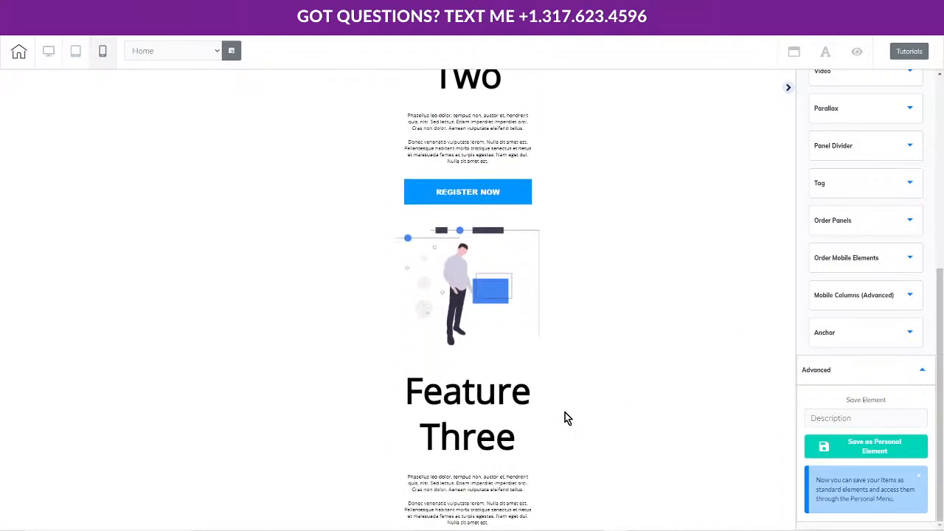
# Examine the Order Mobile Elements list for the "Write a Title." panel, including its hidden elements
pyautogui.click(863, 256)
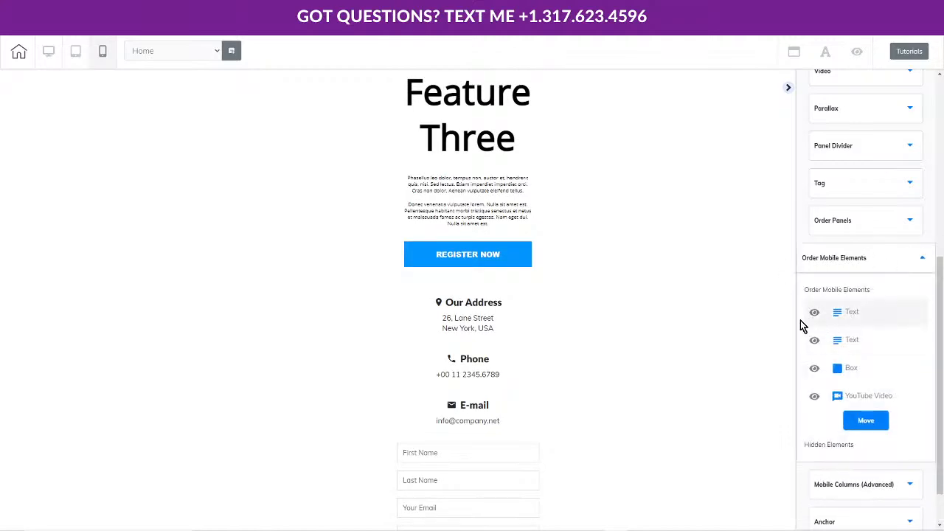
pyautogui.scroll(8, 585, 345)
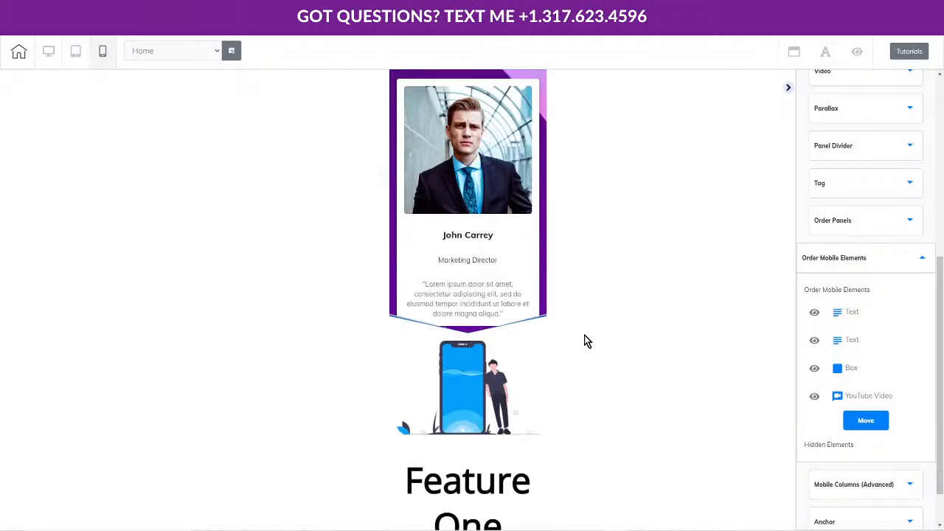
pyautogui.scroll(10, 584, 340)
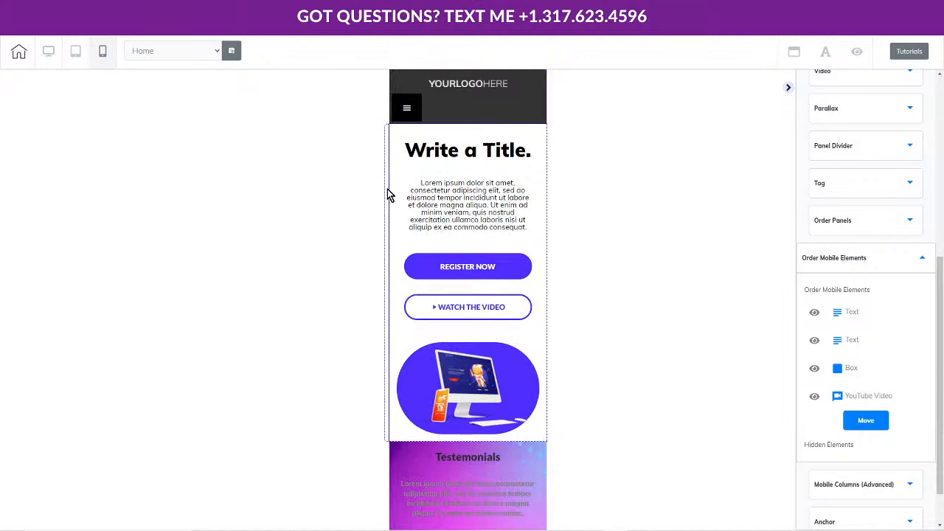
pyautogui.click(388, 141)
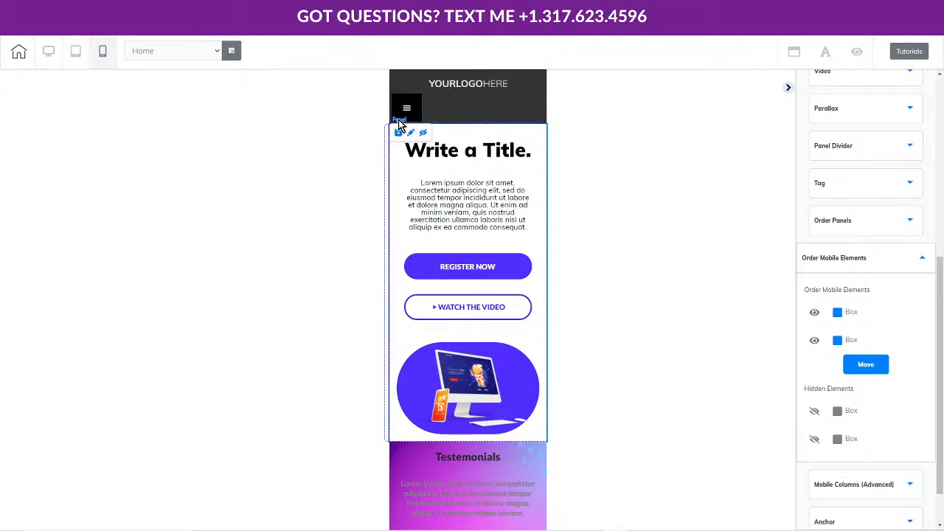
# Open the settings of the box that holds the "Write a Title." text and its buttons
pyautogui.scroll(5, 890, 301)
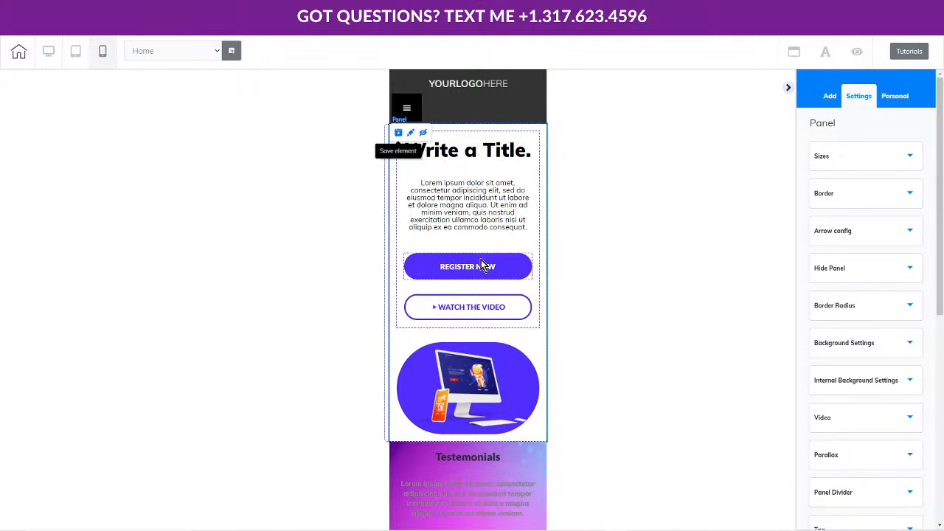
pyautogui.click(398, 171)
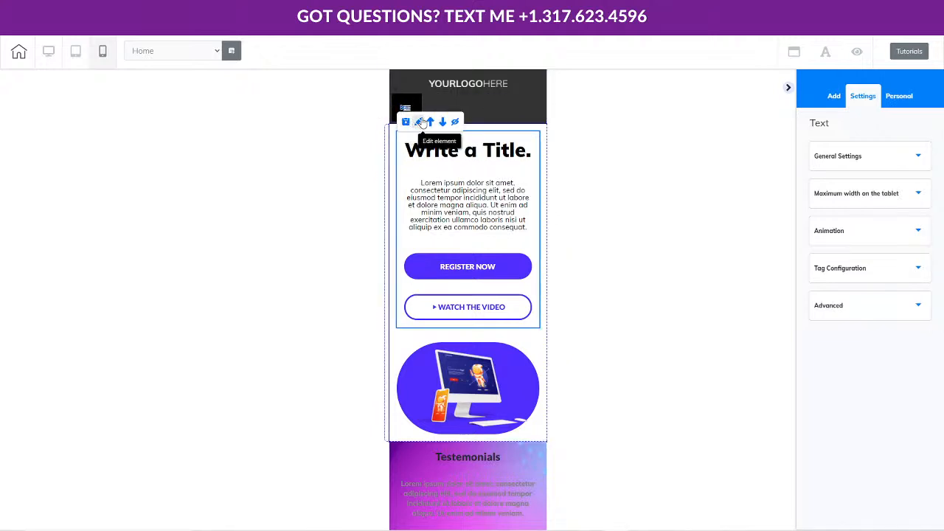
pyautogui.click(418, 123)
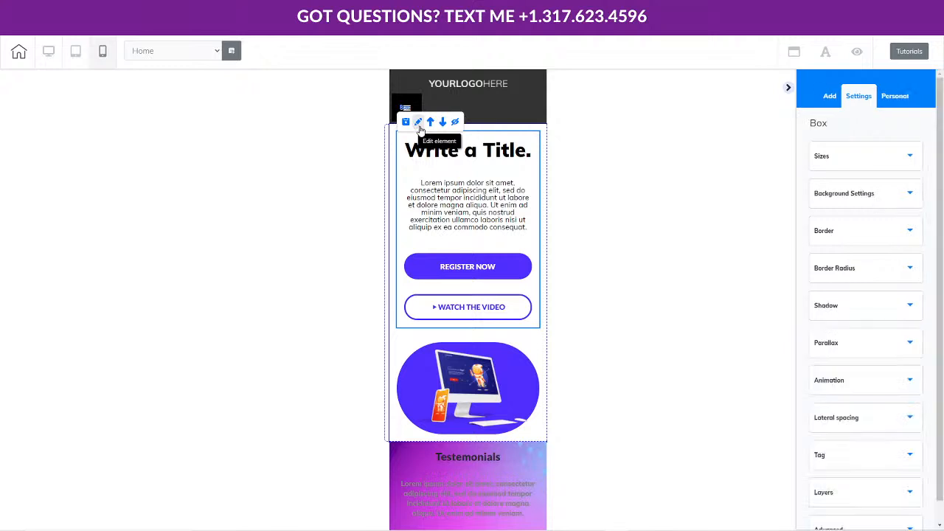
# Examine the Order Panels and Order Mobile Elements settings of the "Write a Title." panel
pyautogui.click(385, 150)
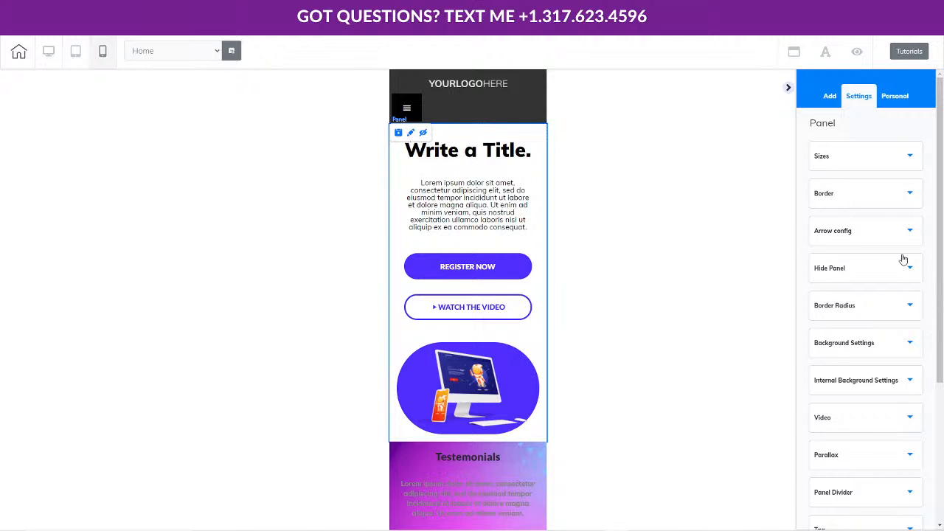
pyautogui.scroll(-3, 931, 287)
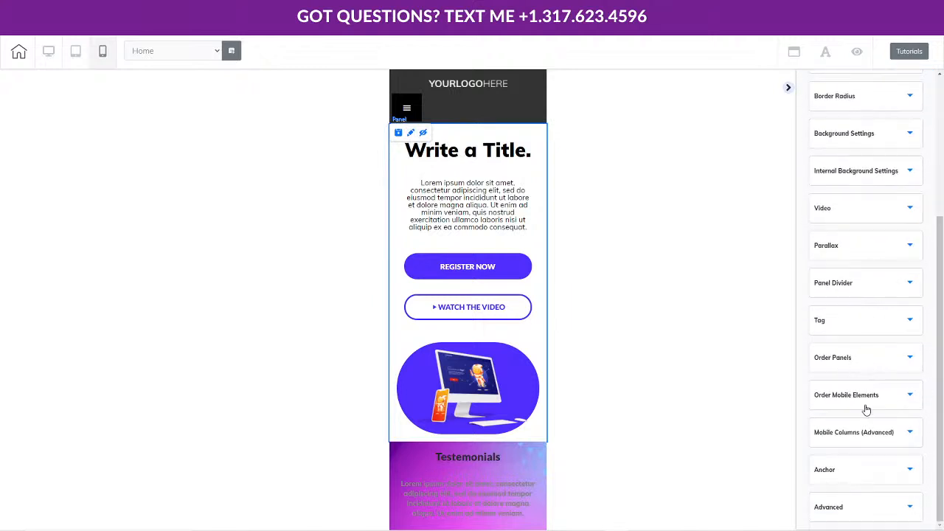
pyautogui.click(866, 402)
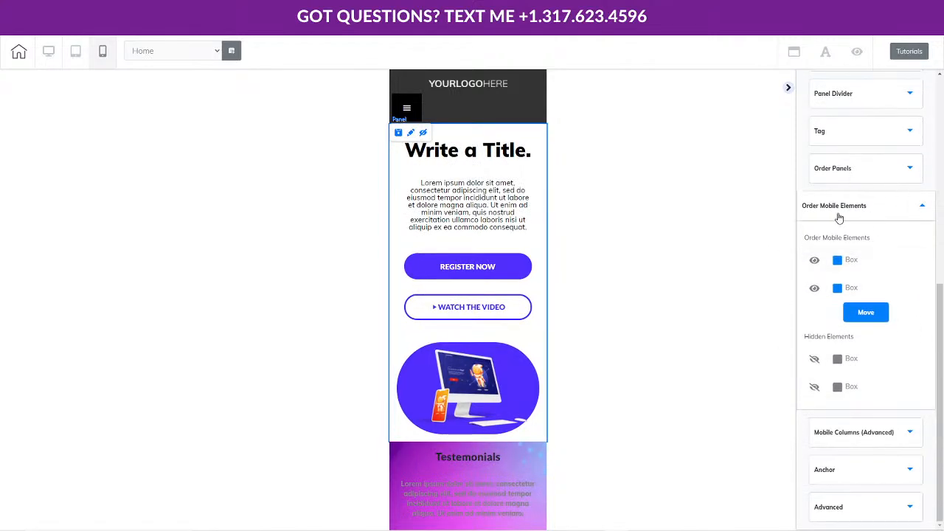
pyautogui.click(837, 170)
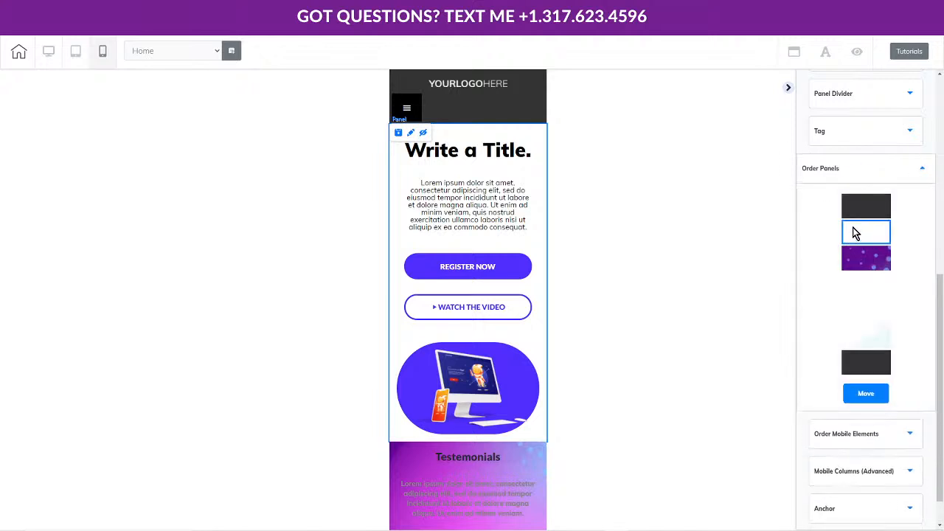
pyautogui.click(837, 177)
pyautogui.click(848, 394)
pyautogui.scroll(-3, 900, 295)
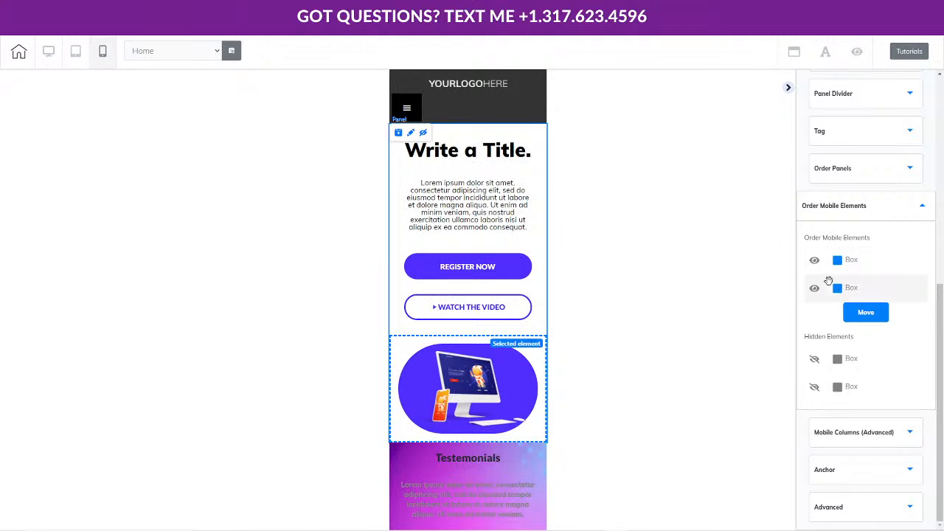
# In the Testemonials panel's Order Mobile Elements, move the first box above the second text and apply the new order
pyautogui.scroll(-5, 514, 435)
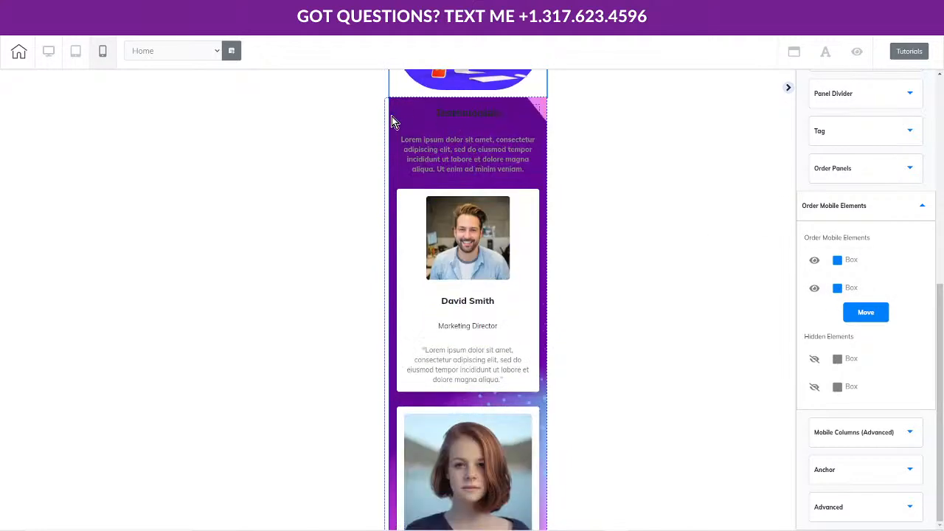
pyautogui.click(385, 115)
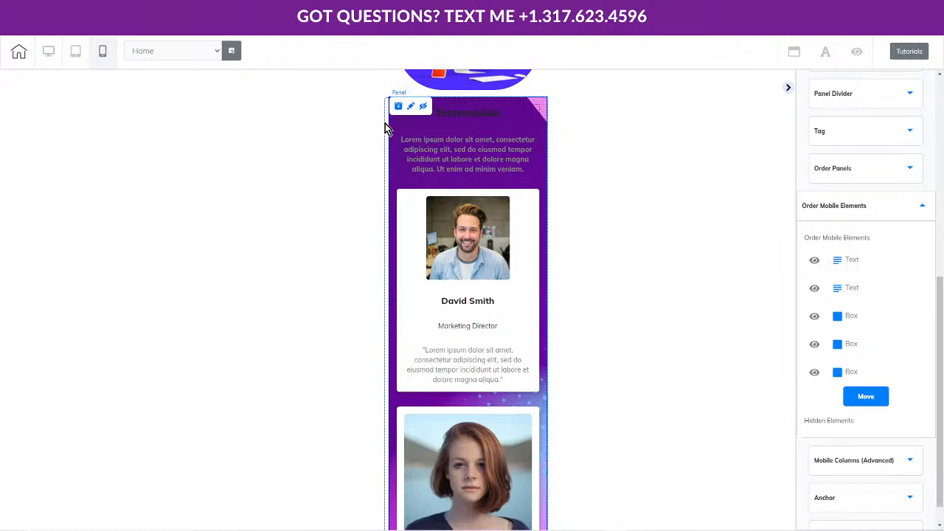
pyautogui.click(385, 123)
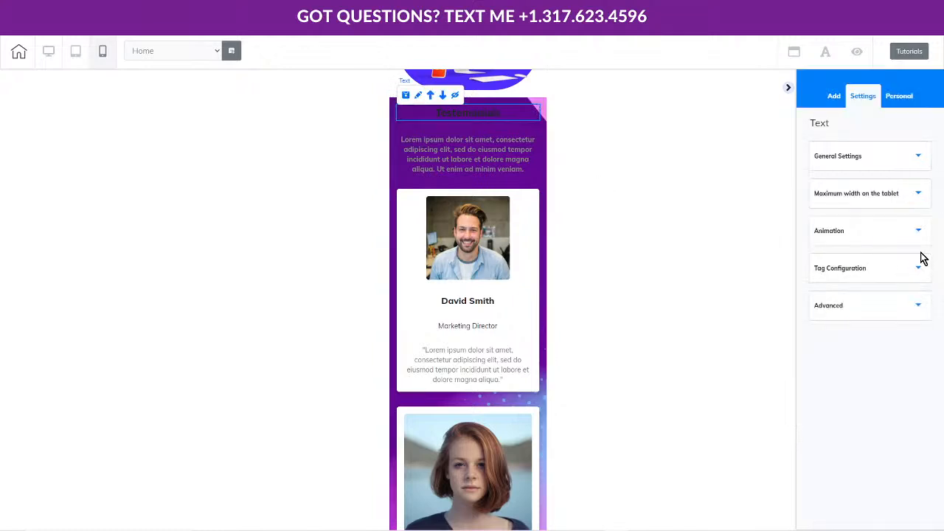
pyautogui.click(384, 120)
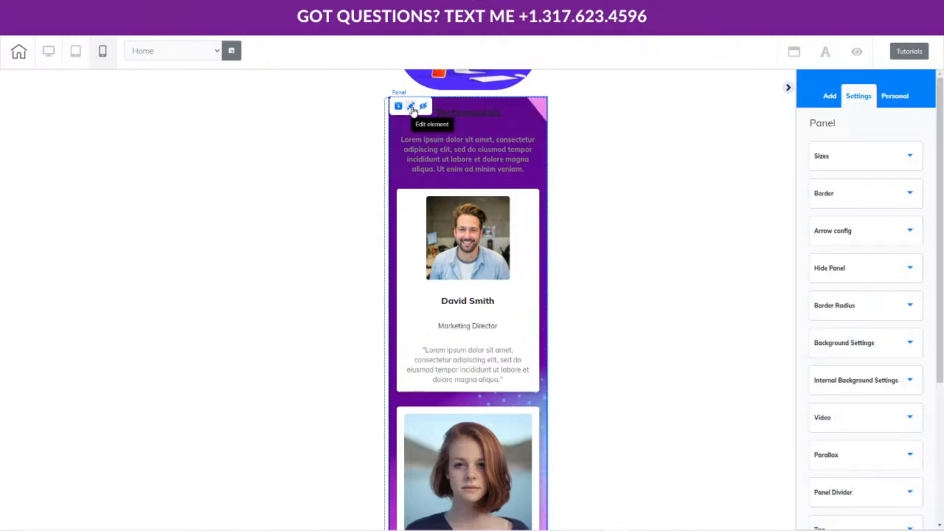
pyautogui.scroll(-3, 906, 348)
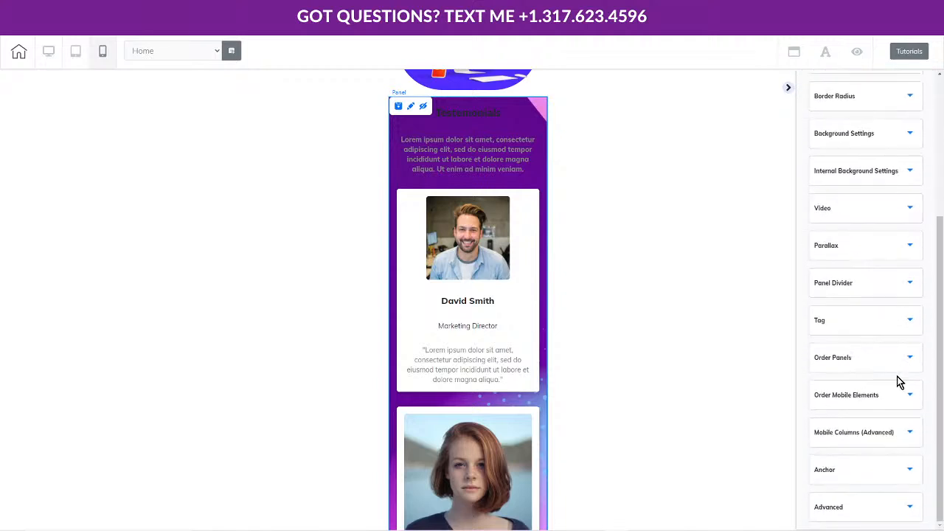
pyautogui.click(845, 396)
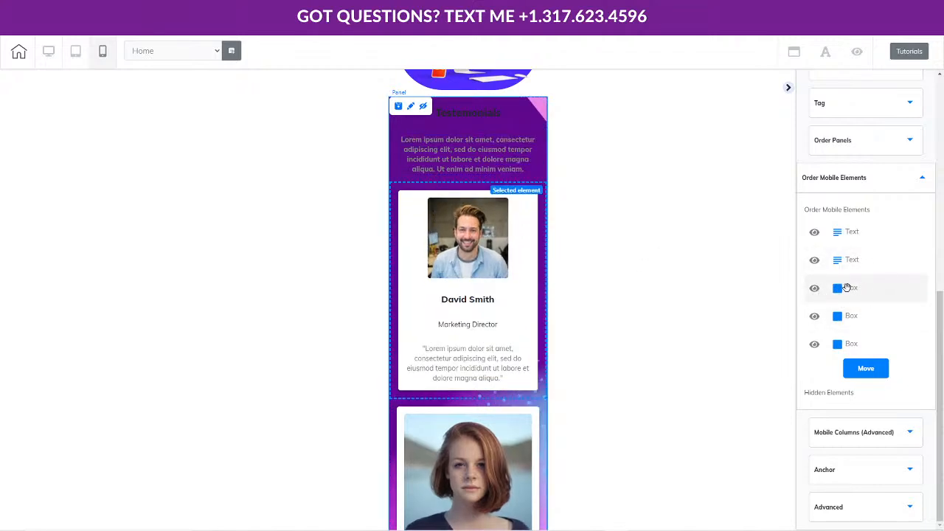
pyautogui.moveTo(847, 288); pyautogui.dragTo(851, 259)
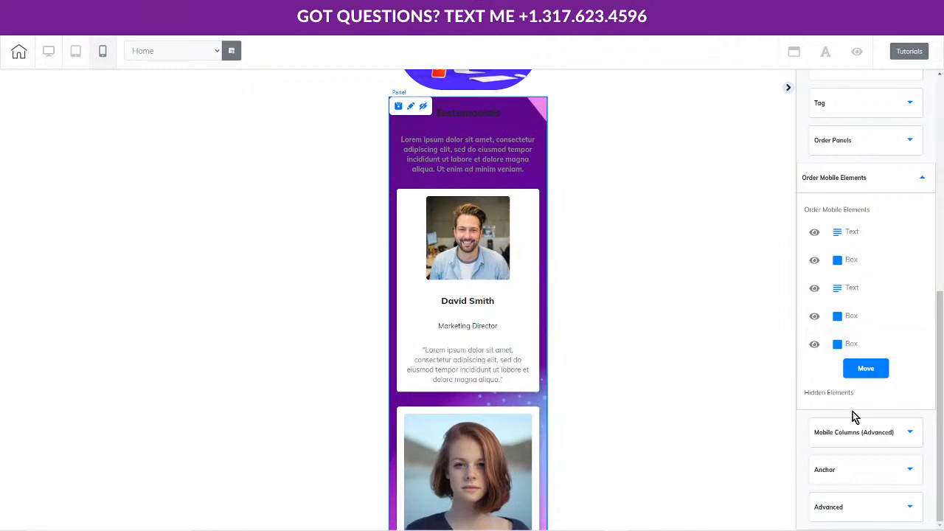
pyautogui.click(866, 370)
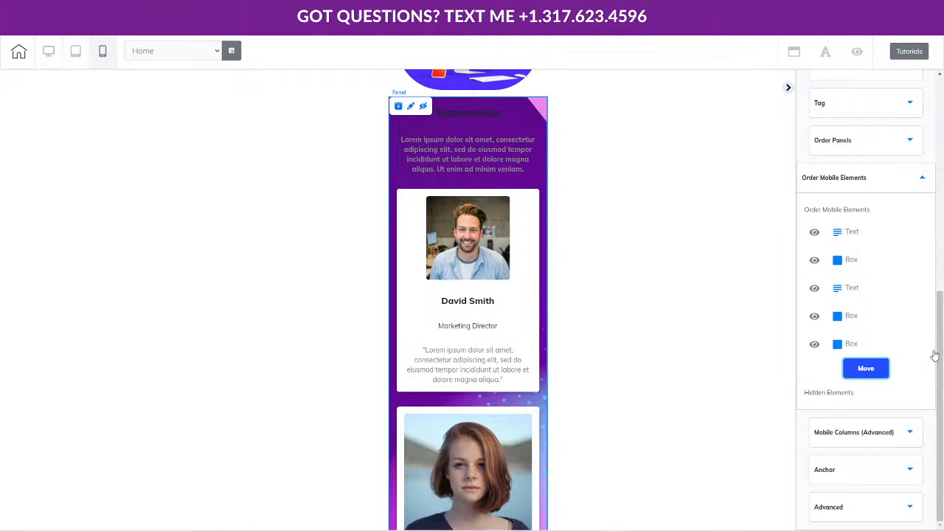
# Enable Mobile Columns (Advanced) for the contact panel holding the address, phone, e-mail, form and map
pyautogui.scroll(-5, 587, 308)
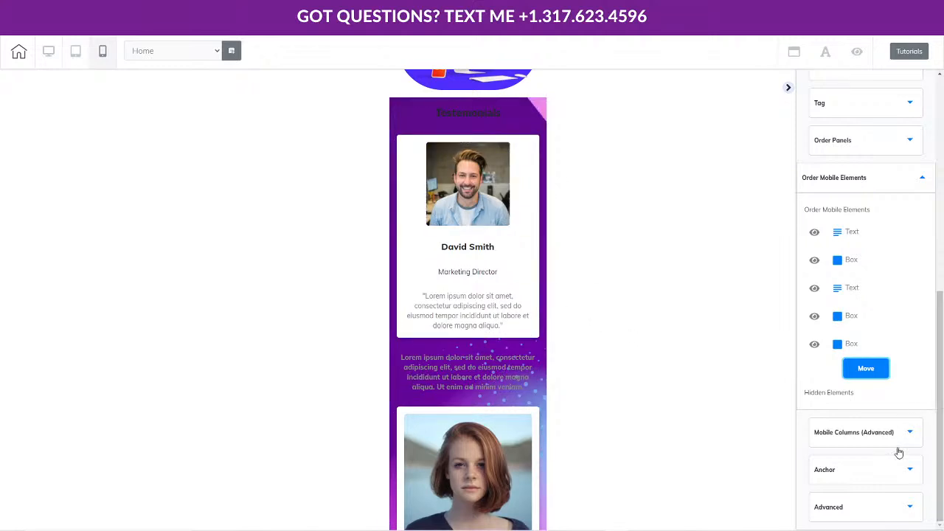
pyautogui.scroll(-15, 617, 454)
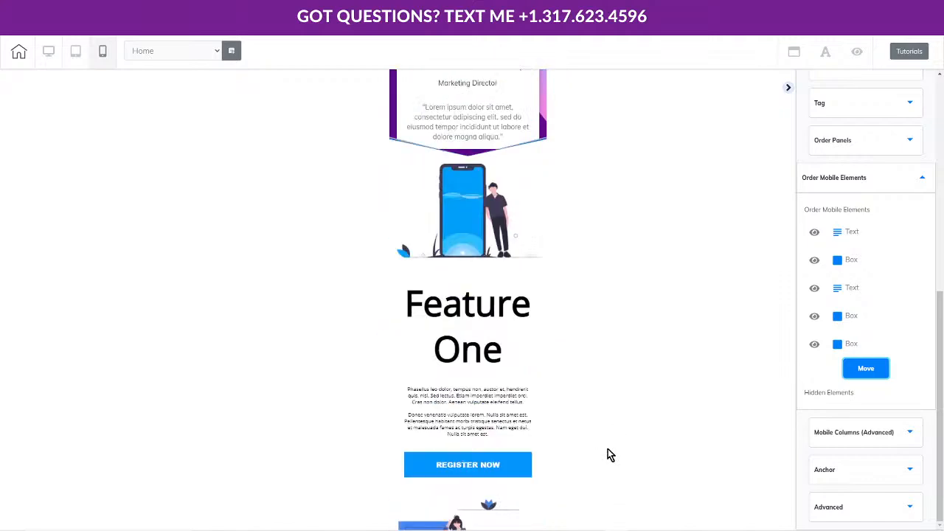
pyautogui.scroll(-5, 500, 462)
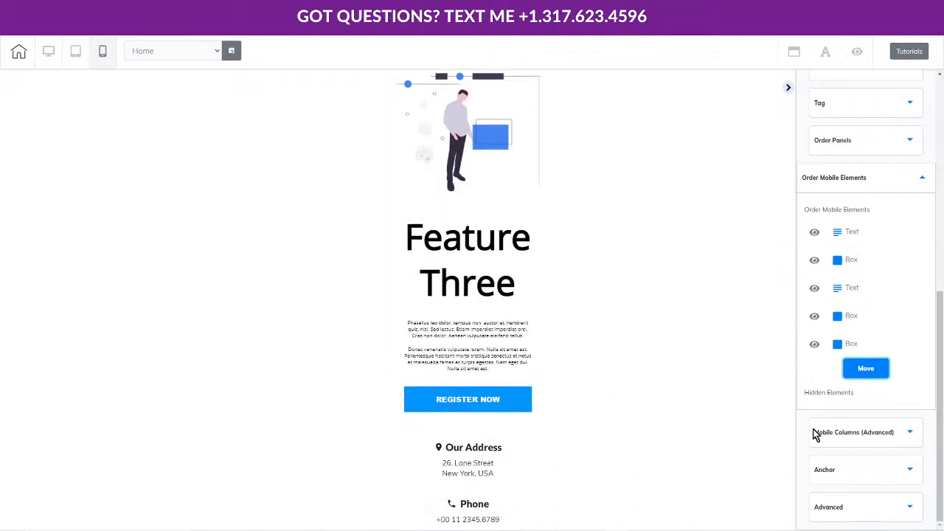
pyautogui.scroll(-4, 534, 441)
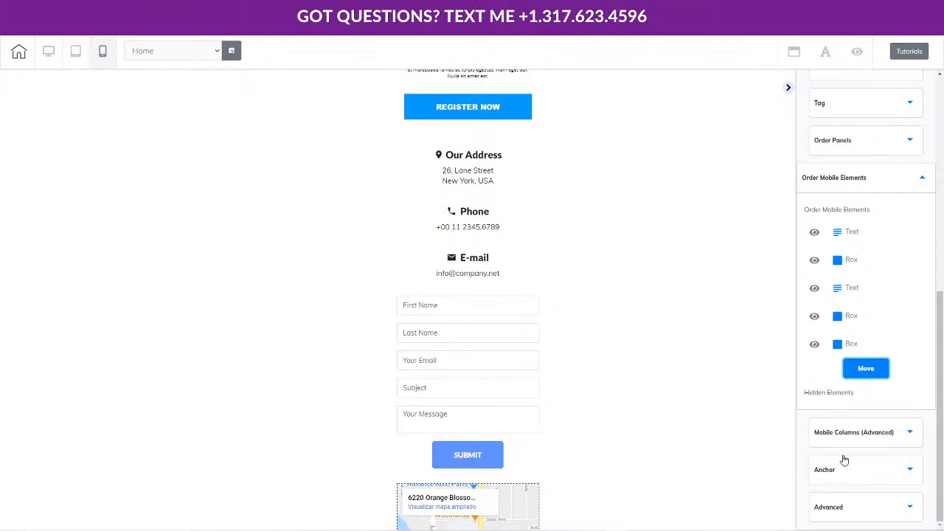
pyautogui.click(890, 433)
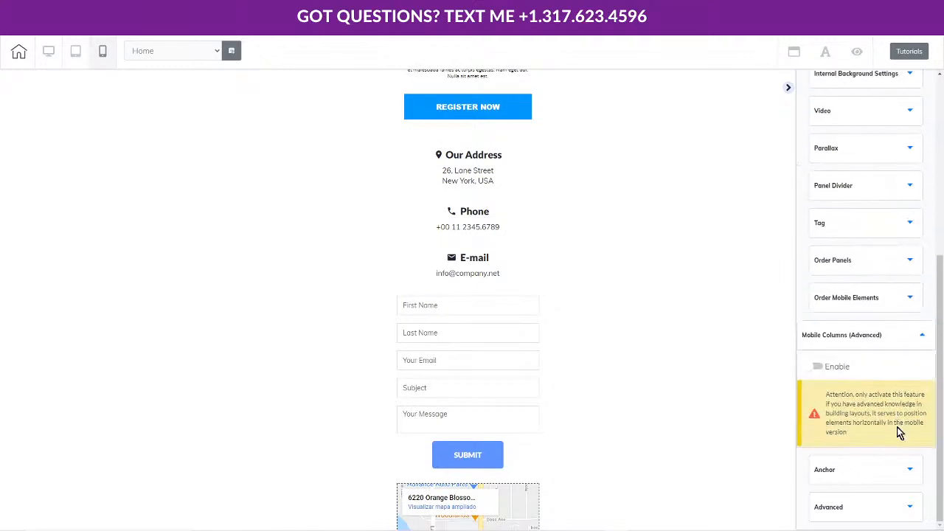
pyautogui.click(818, 368)
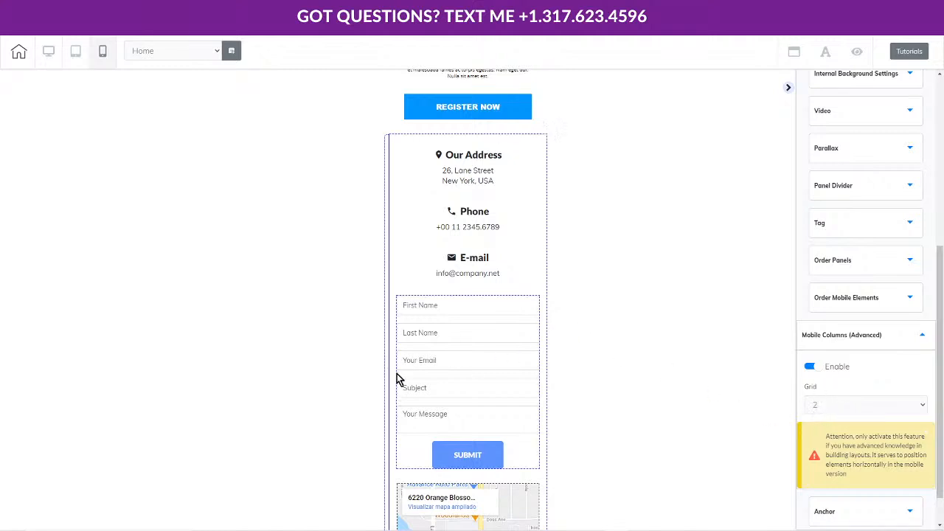
pyautogui.click(389, 192)
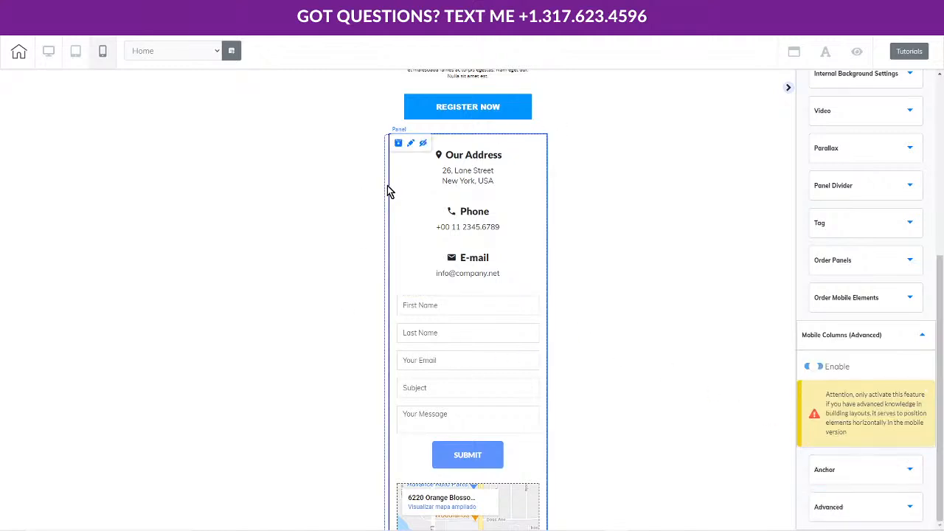
pyautogui.click(819, 367)
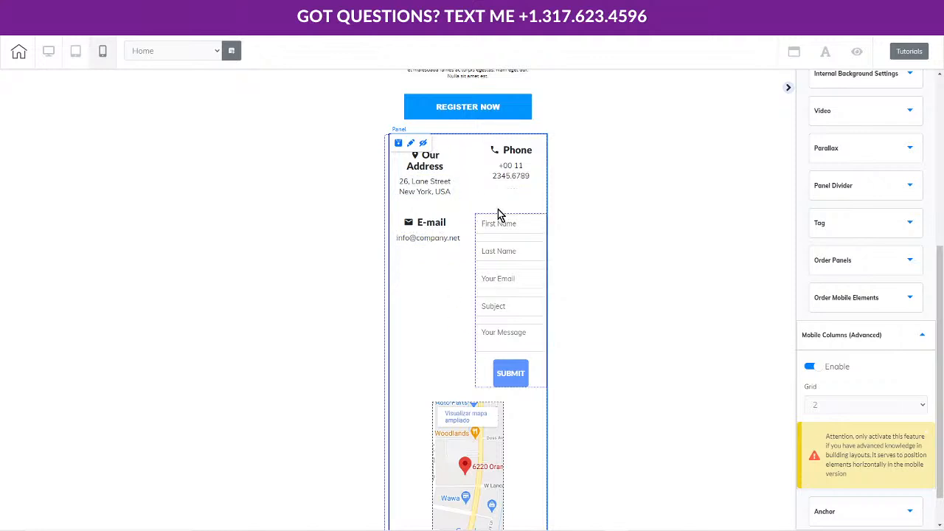
# Set the mobile column grid of the contact panel to 3
pyautogui.scroll(-2, 517, 376)
pyautogui.scroll(4, 514, 408)
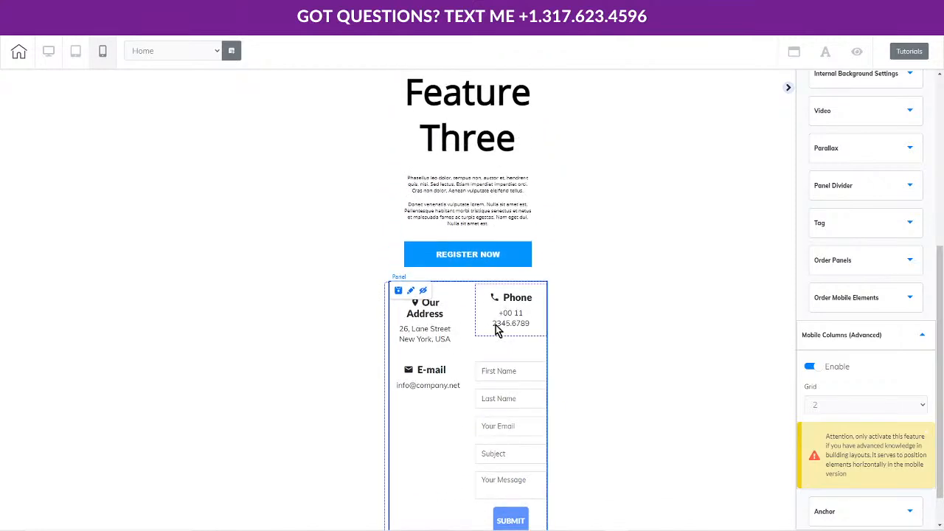
pyautogui.scroll(-2, 480, 400)
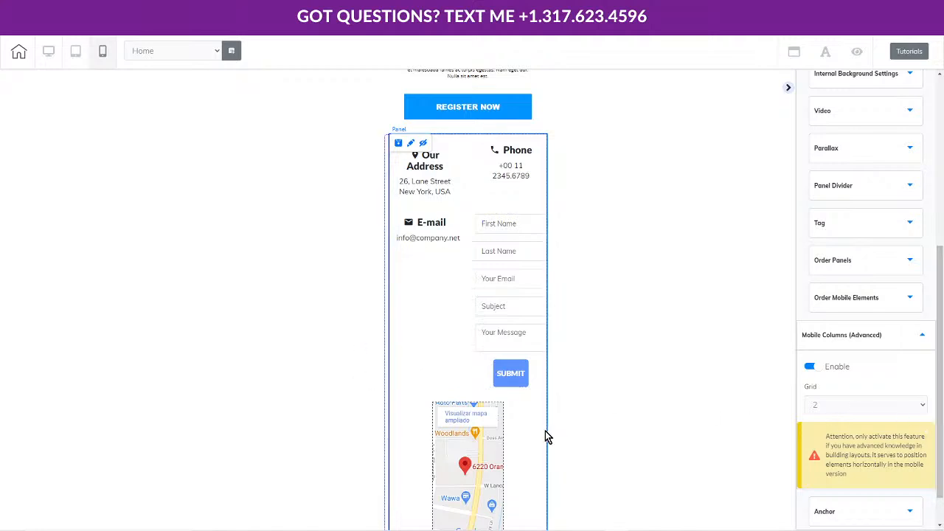
pyautogui.scroll(-1, 577, 445)
pyautogui.scroll(-3, 577, 446)
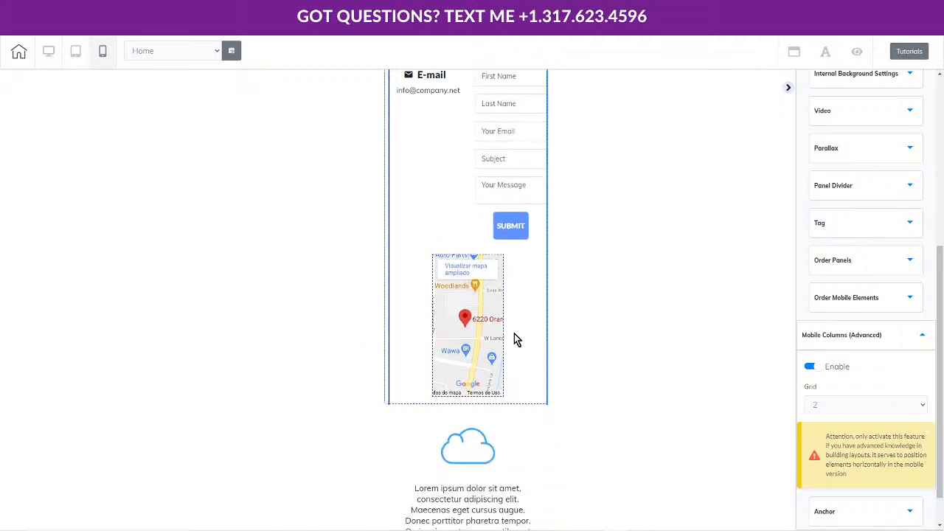
pyautogui.scroll(2, 516, 354)
pyautogui.scroll(3, 496, 313)
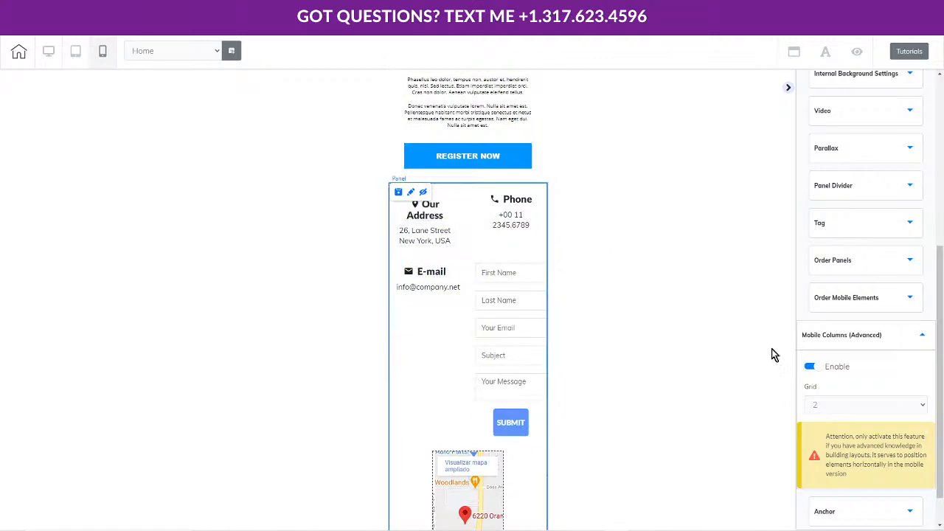
pyautogui.click(882, 406)
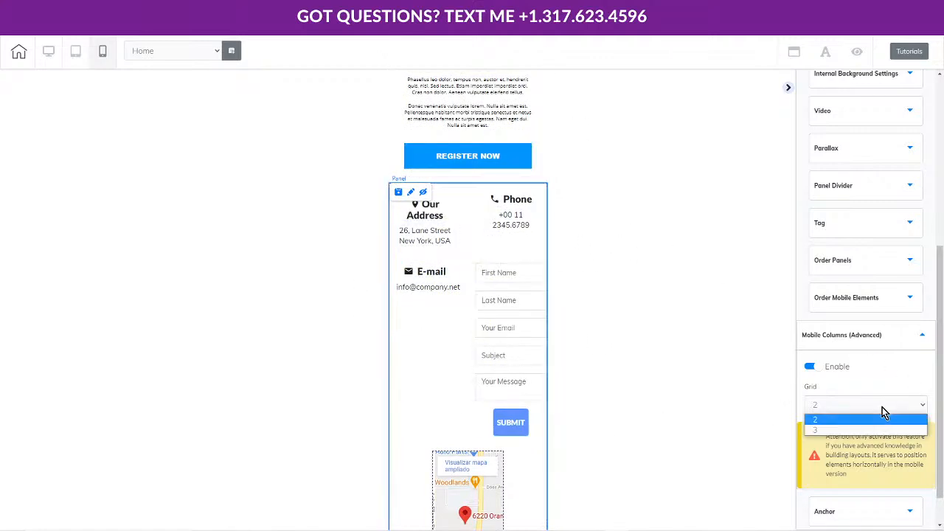
pyautogui.click(832, 431)
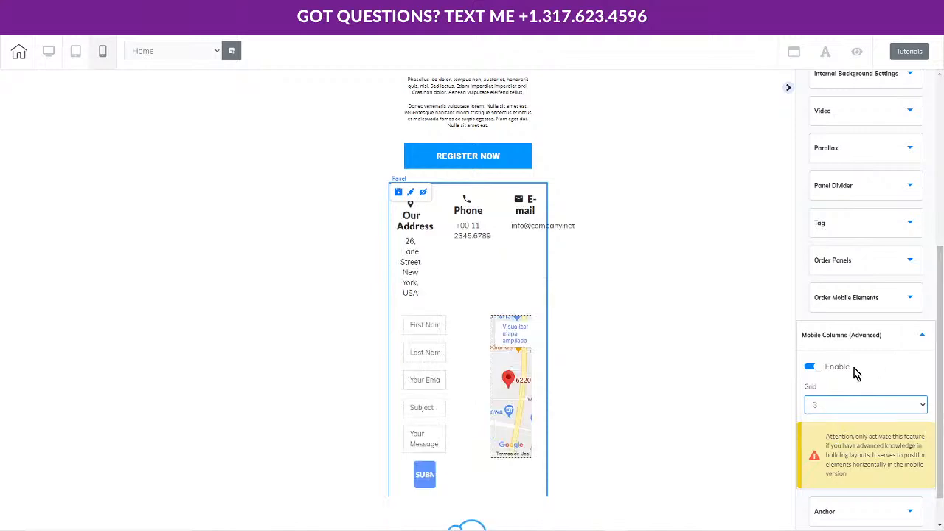
# Open the settings of the box that holds the "Our Address" heading and address text
pyautogui.click(432, 249)
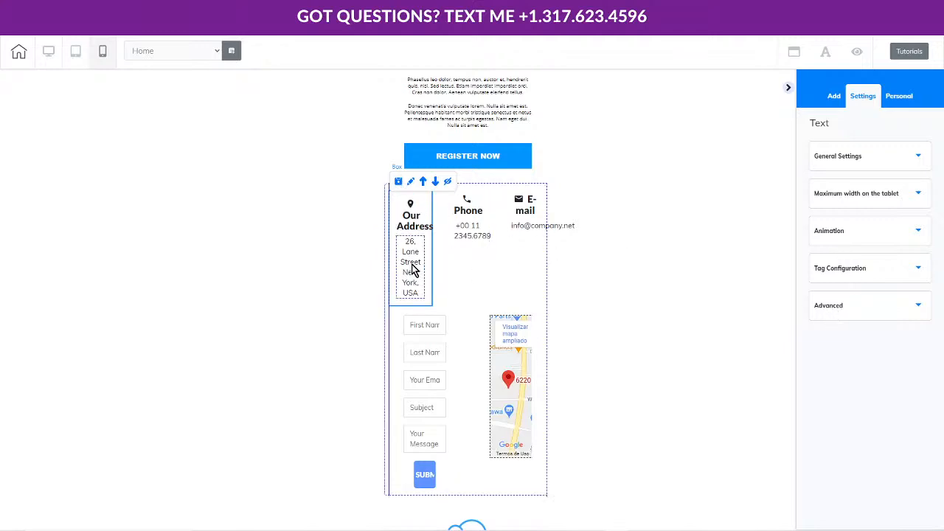
pyautogui.click(388, 204)
pyautogui.click(392, 213)
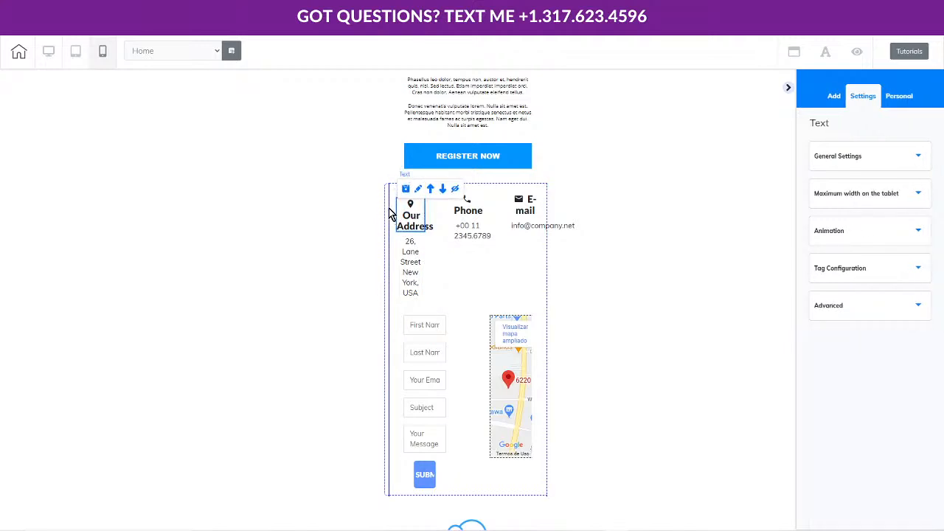
pyautogui.click(389, 212)
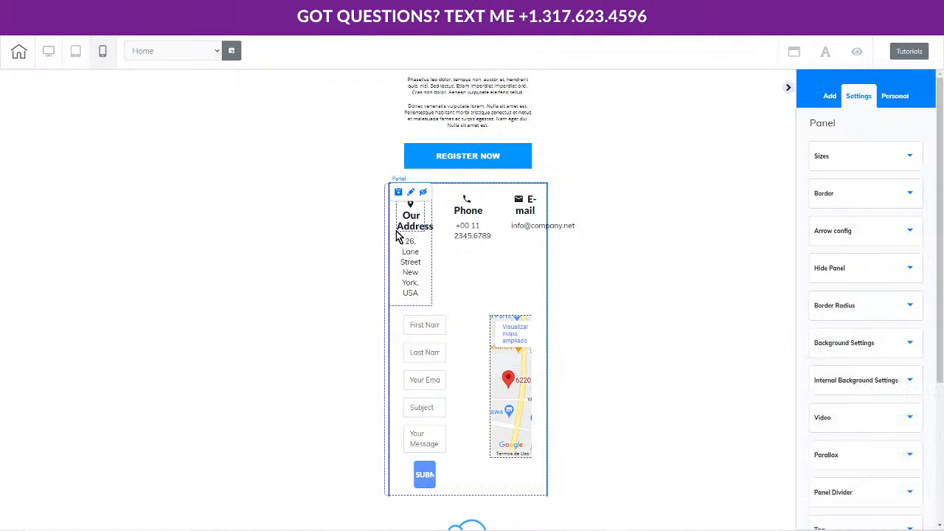
pyautogui.click(393, 285)
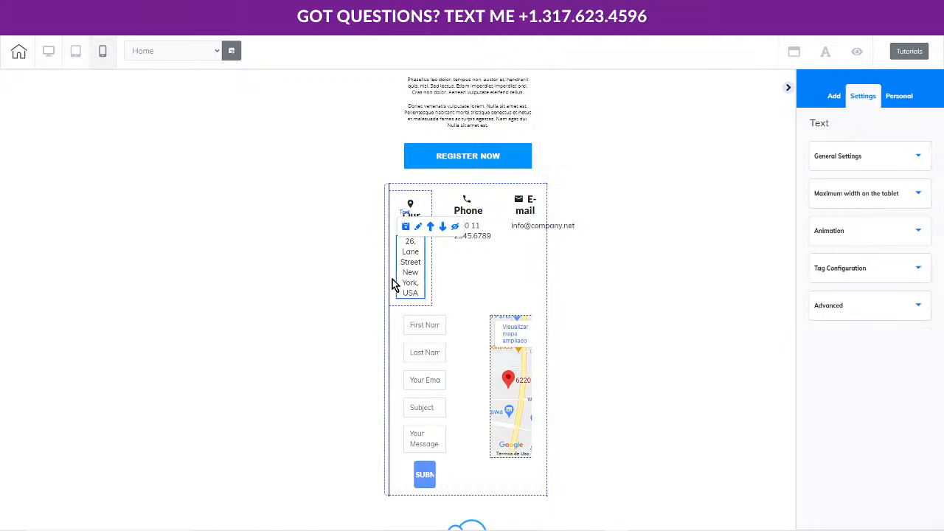
pyautogui.click(430, 201)
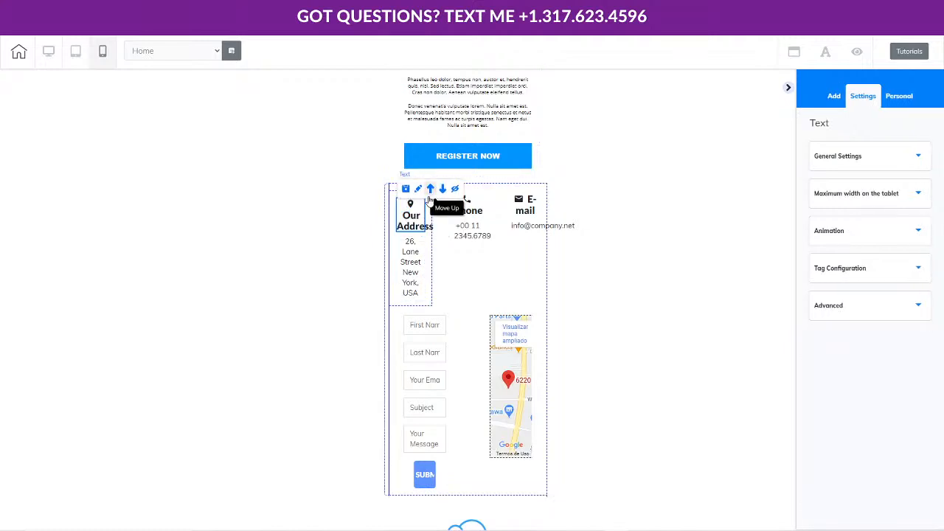
pyautogui.click(432, 255)
pyautogui.click(432, 258)
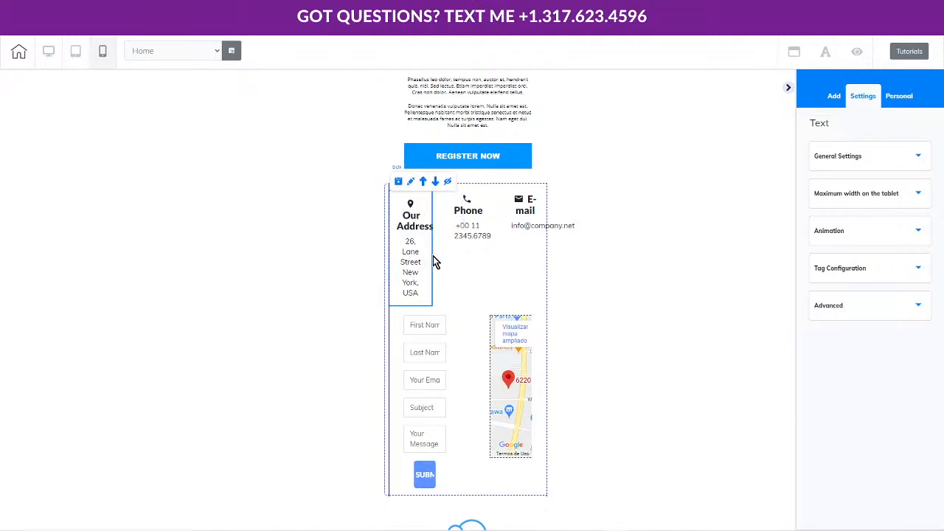
pyautogui.click(411, 182)
# Set the "Our Address" box's lateral spacing to 0 for Left, Right and Top, and 63 for Bottom
pyautogui.scroll(-1, 885, 309)
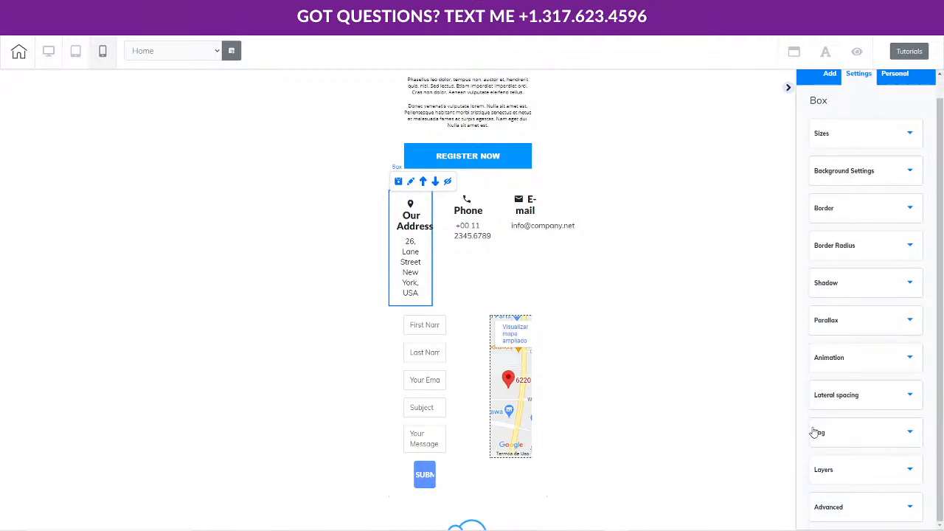
pyautogui.click(846, 396)
pyautogui.scroll(-2, 870, 384)
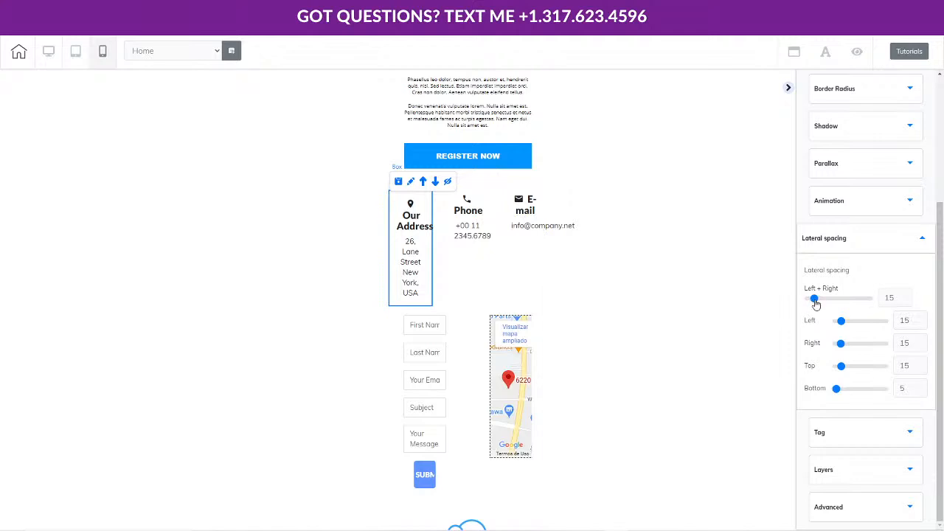
pyautogui.moveTo(815, 301); pyautogui.dragTo(794, 308)
pyautogui.moveTo(842, 368); pyautogui.dragTo(833, 390)
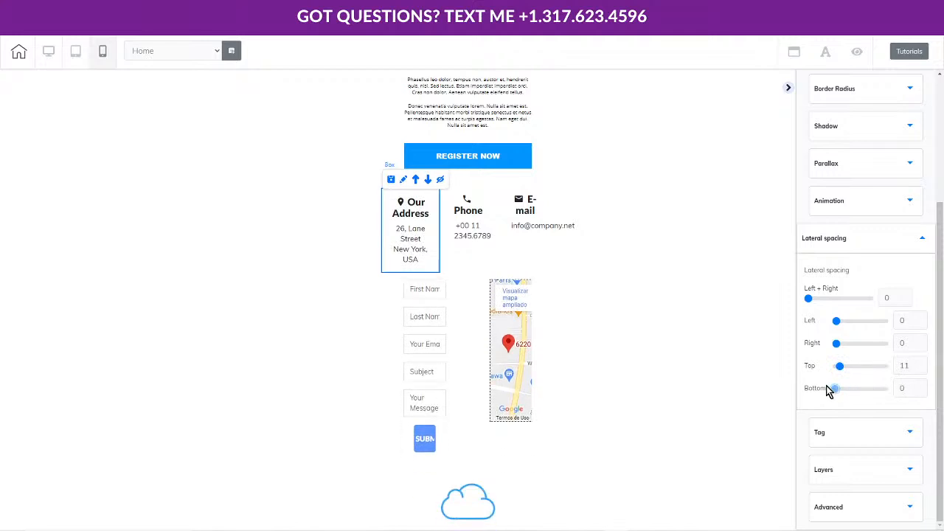
pyautogui.click(489, 189)
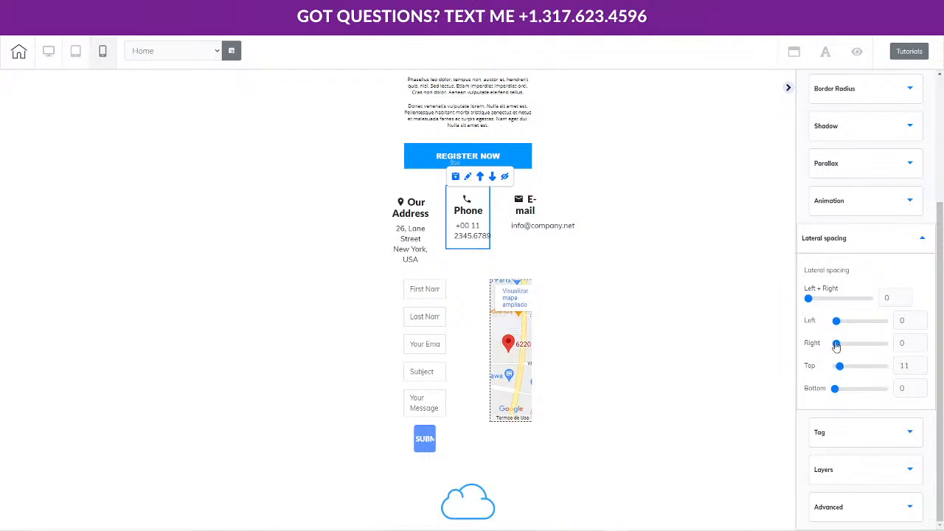
pyautogui.moveTo(840, 367); pyautogui.dragTo(853, 394)
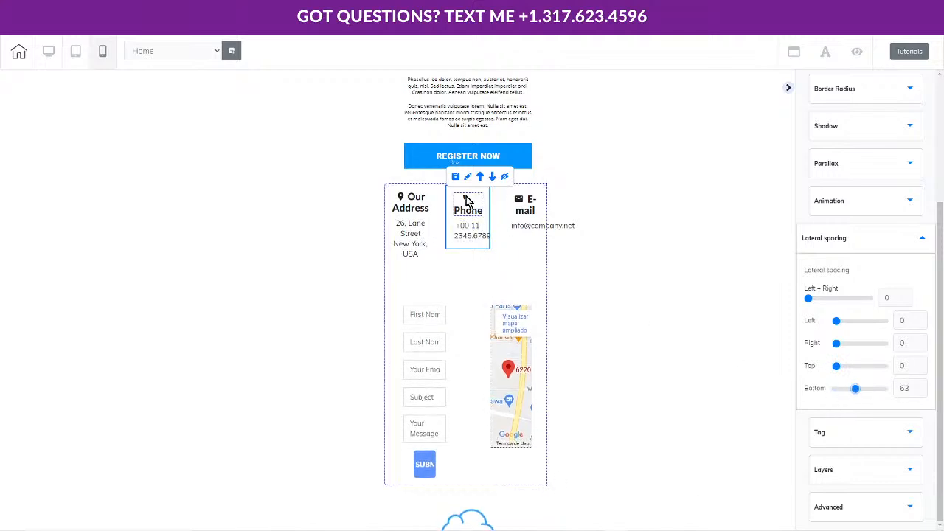
# Open the settings of the box that holds the "E-mail" heading in the contact panel
pyautogui.click(545, 194)
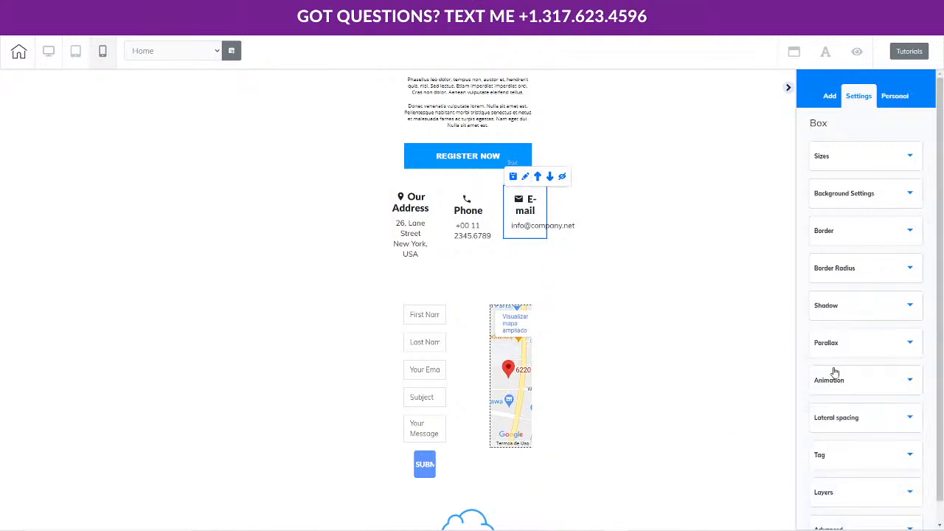
pyautogui.scroll(-1, 870, 473)
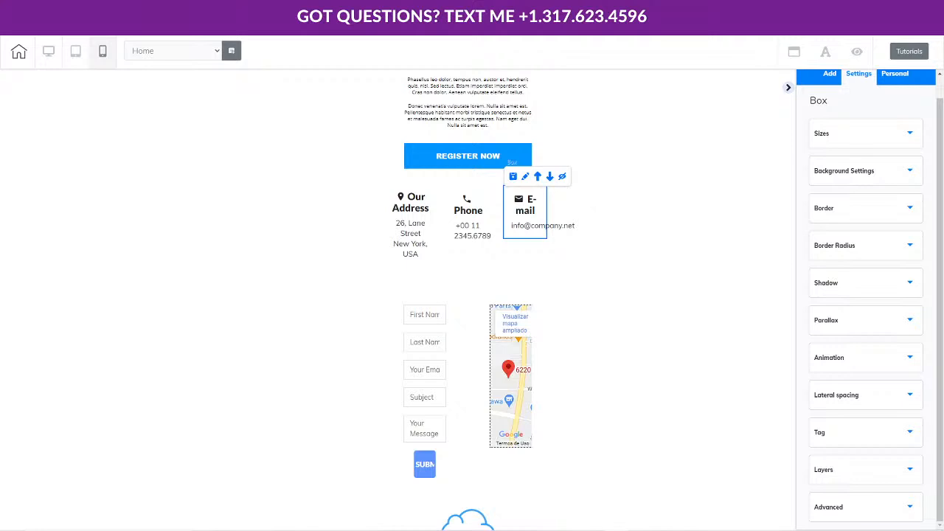
pyautogui.scroll(15, 211, 381)
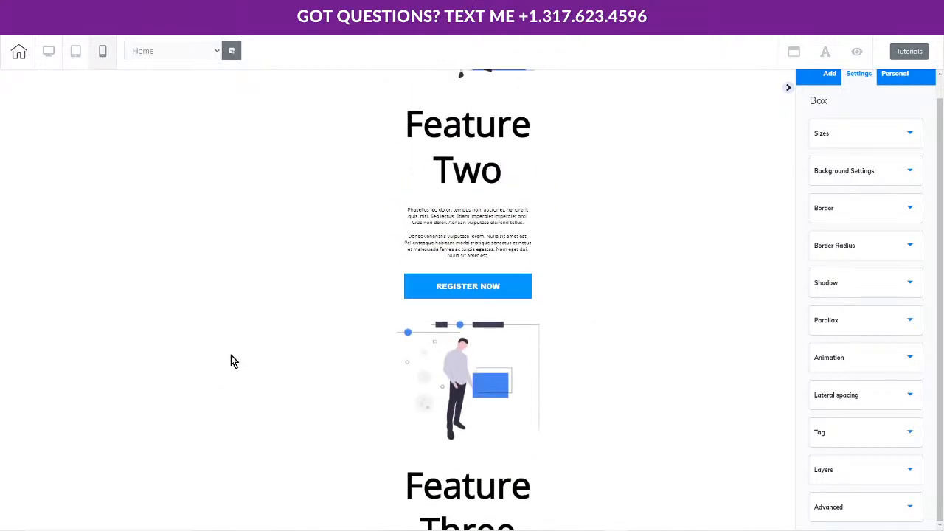
pyautogui.scroll(10, 229, 362)
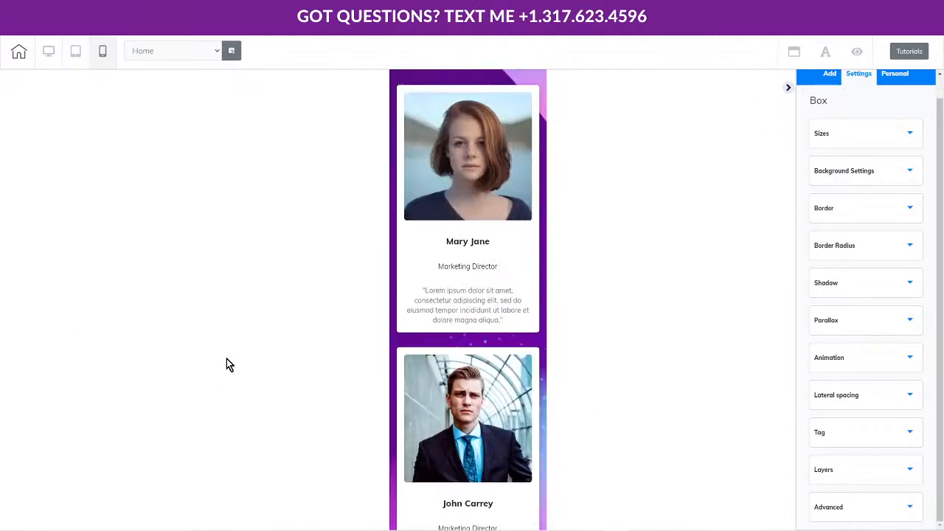